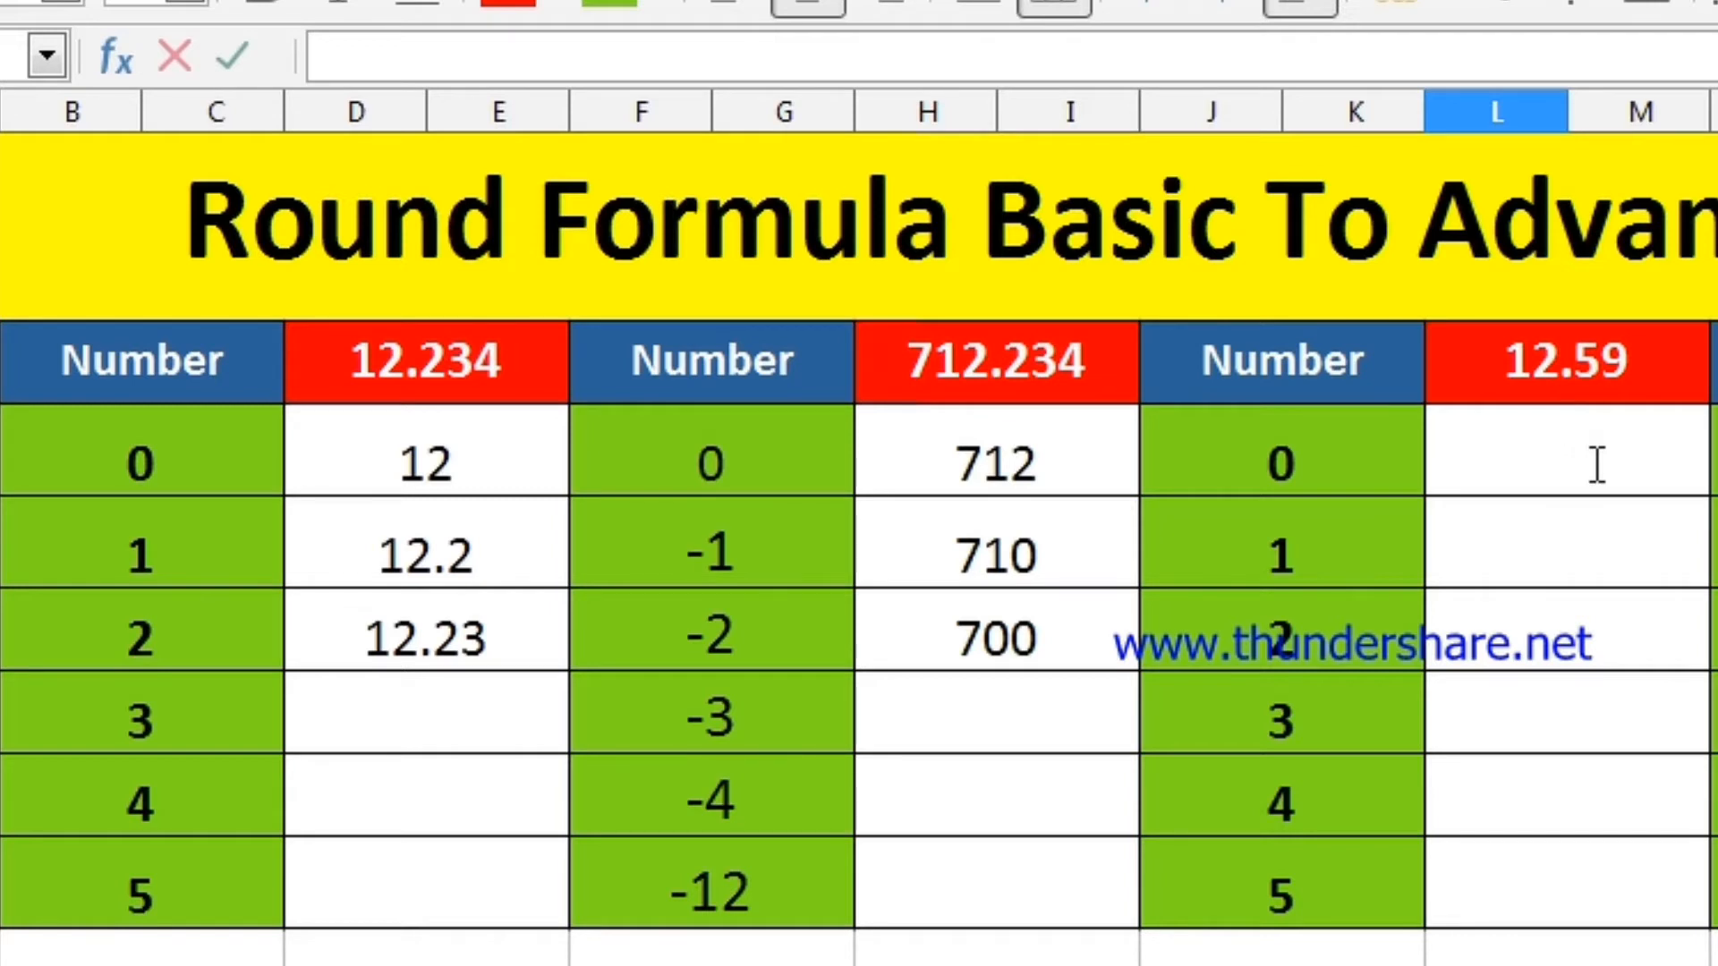
# Enter =ROUND(L2,0) in cell L3, the row for 0 in the third Number table
pyautogui.write('=round(')
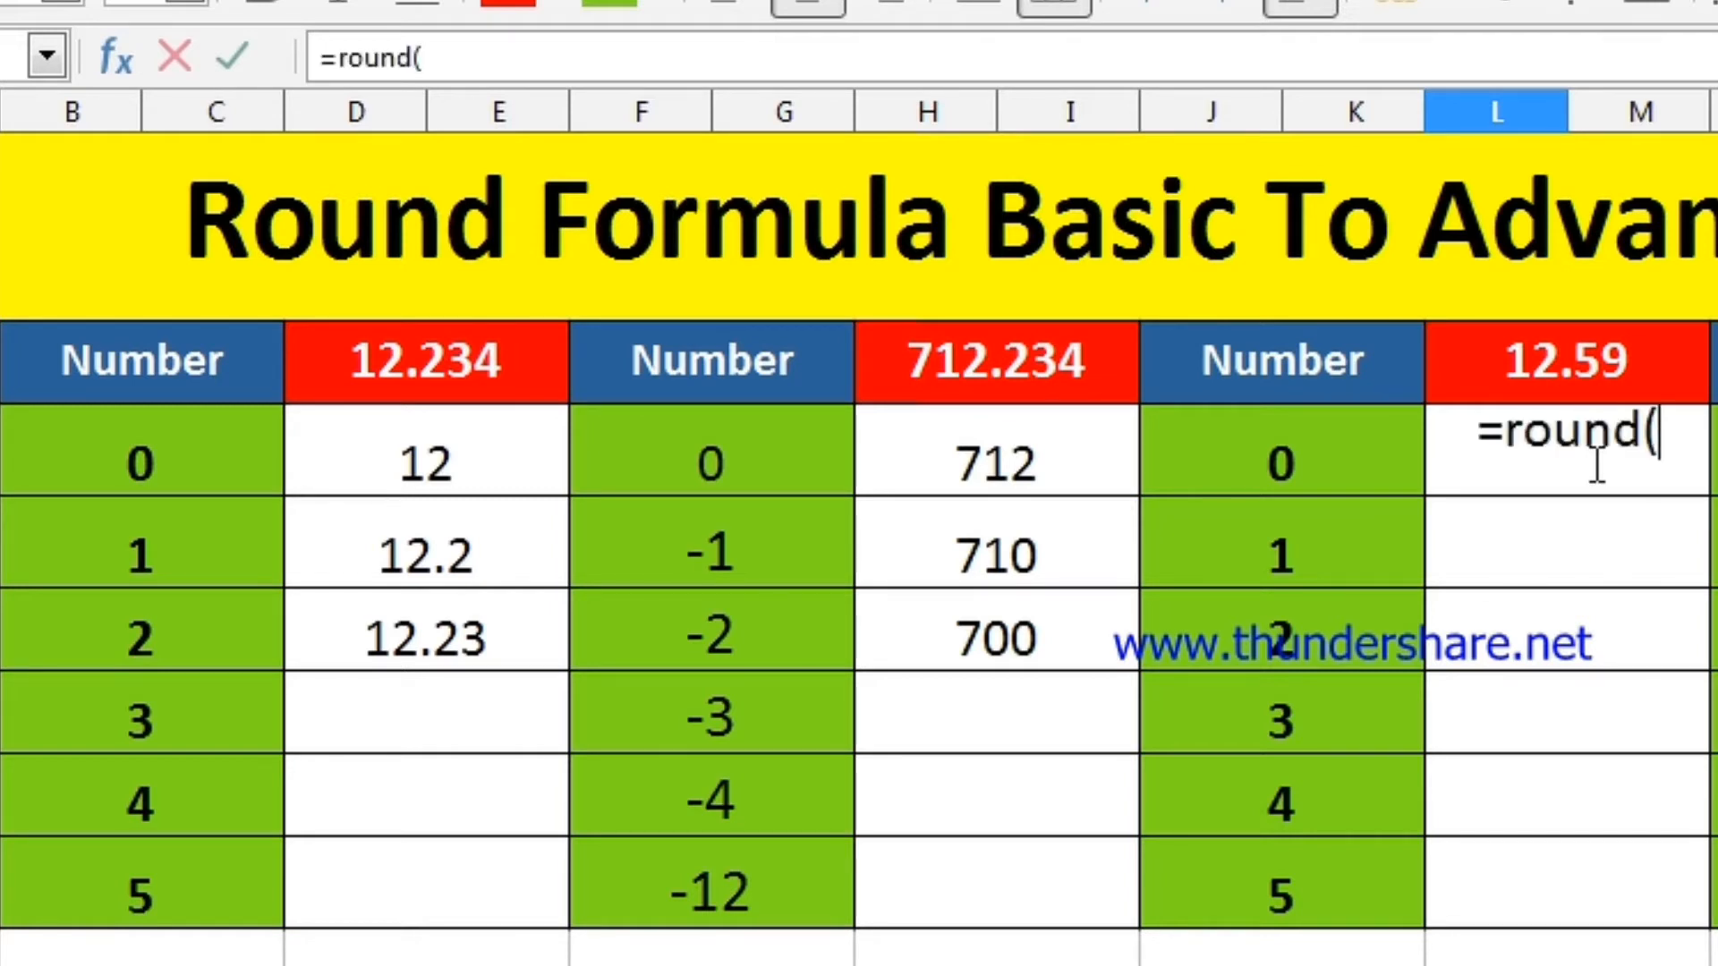
pyautogui.click(1595, 367)
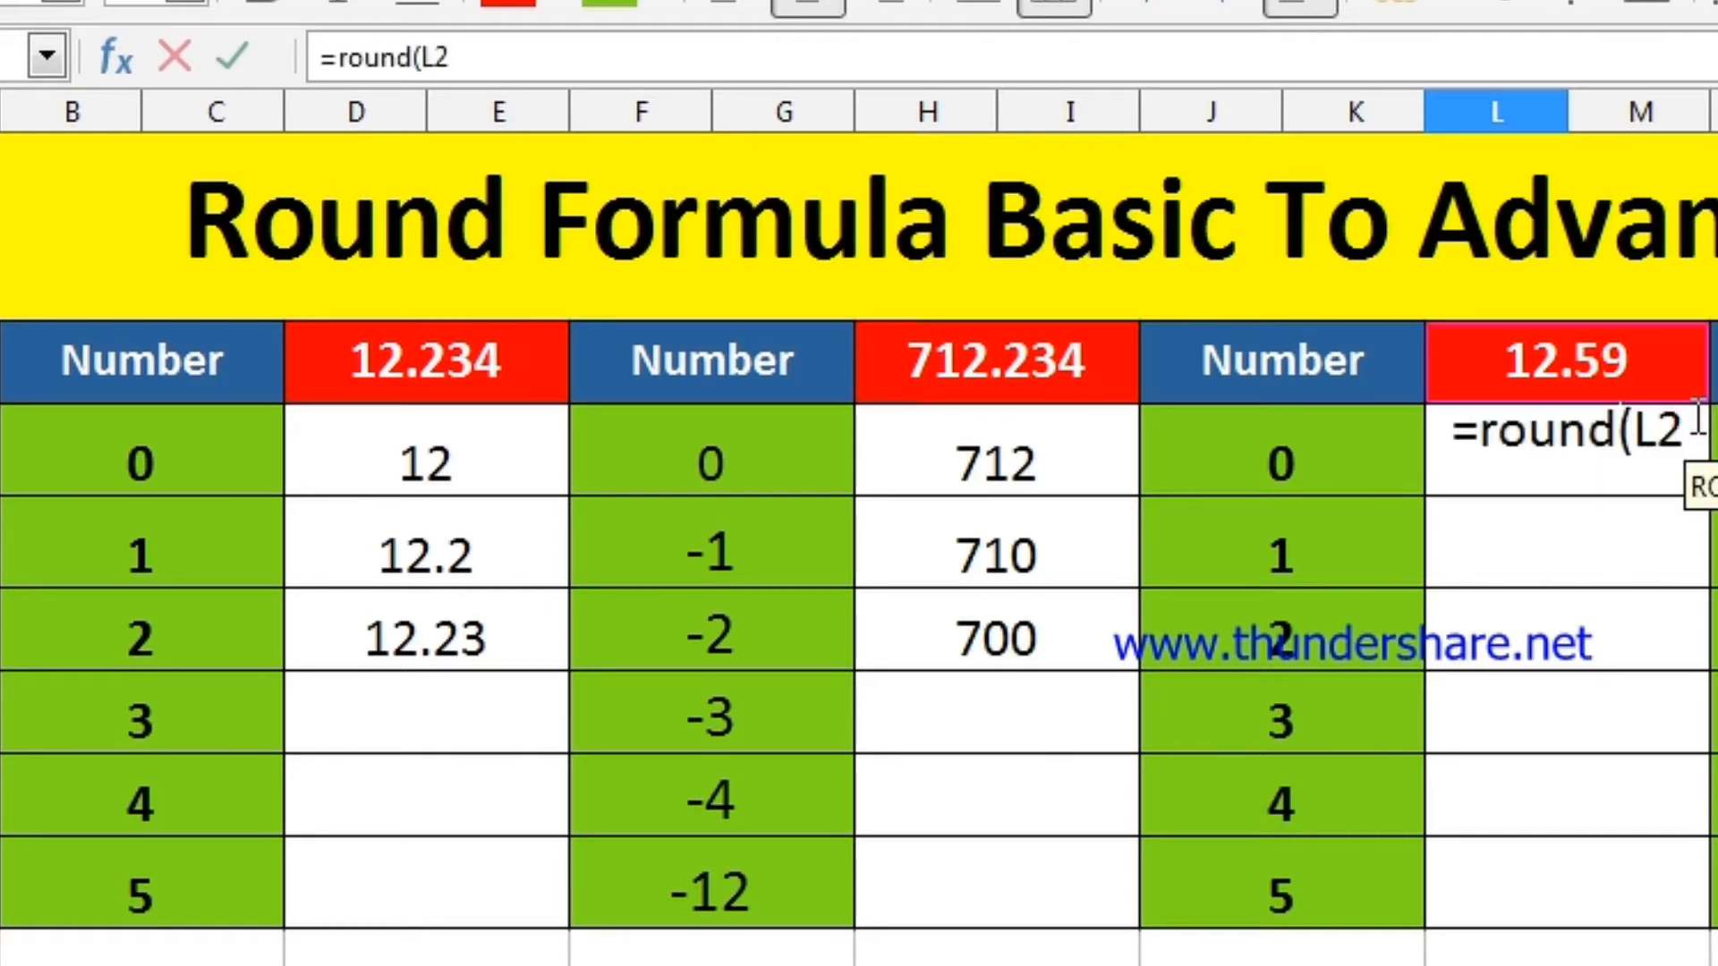
pyautogui.write(',0')
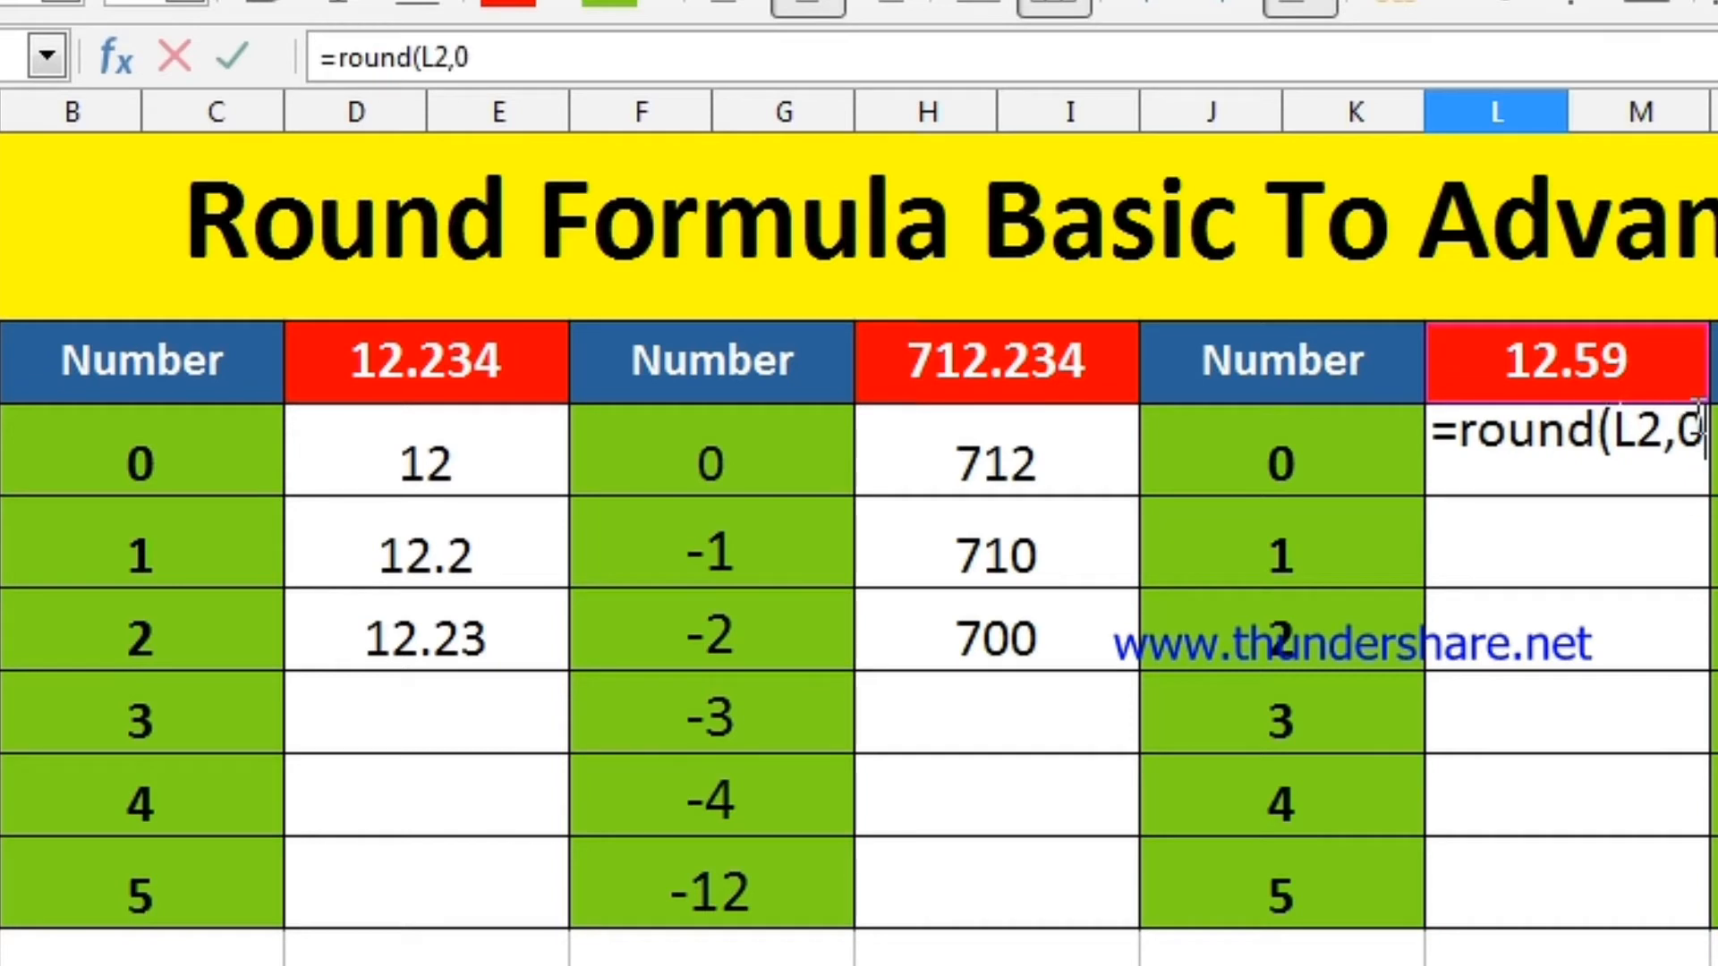
pyautogui.write(')')
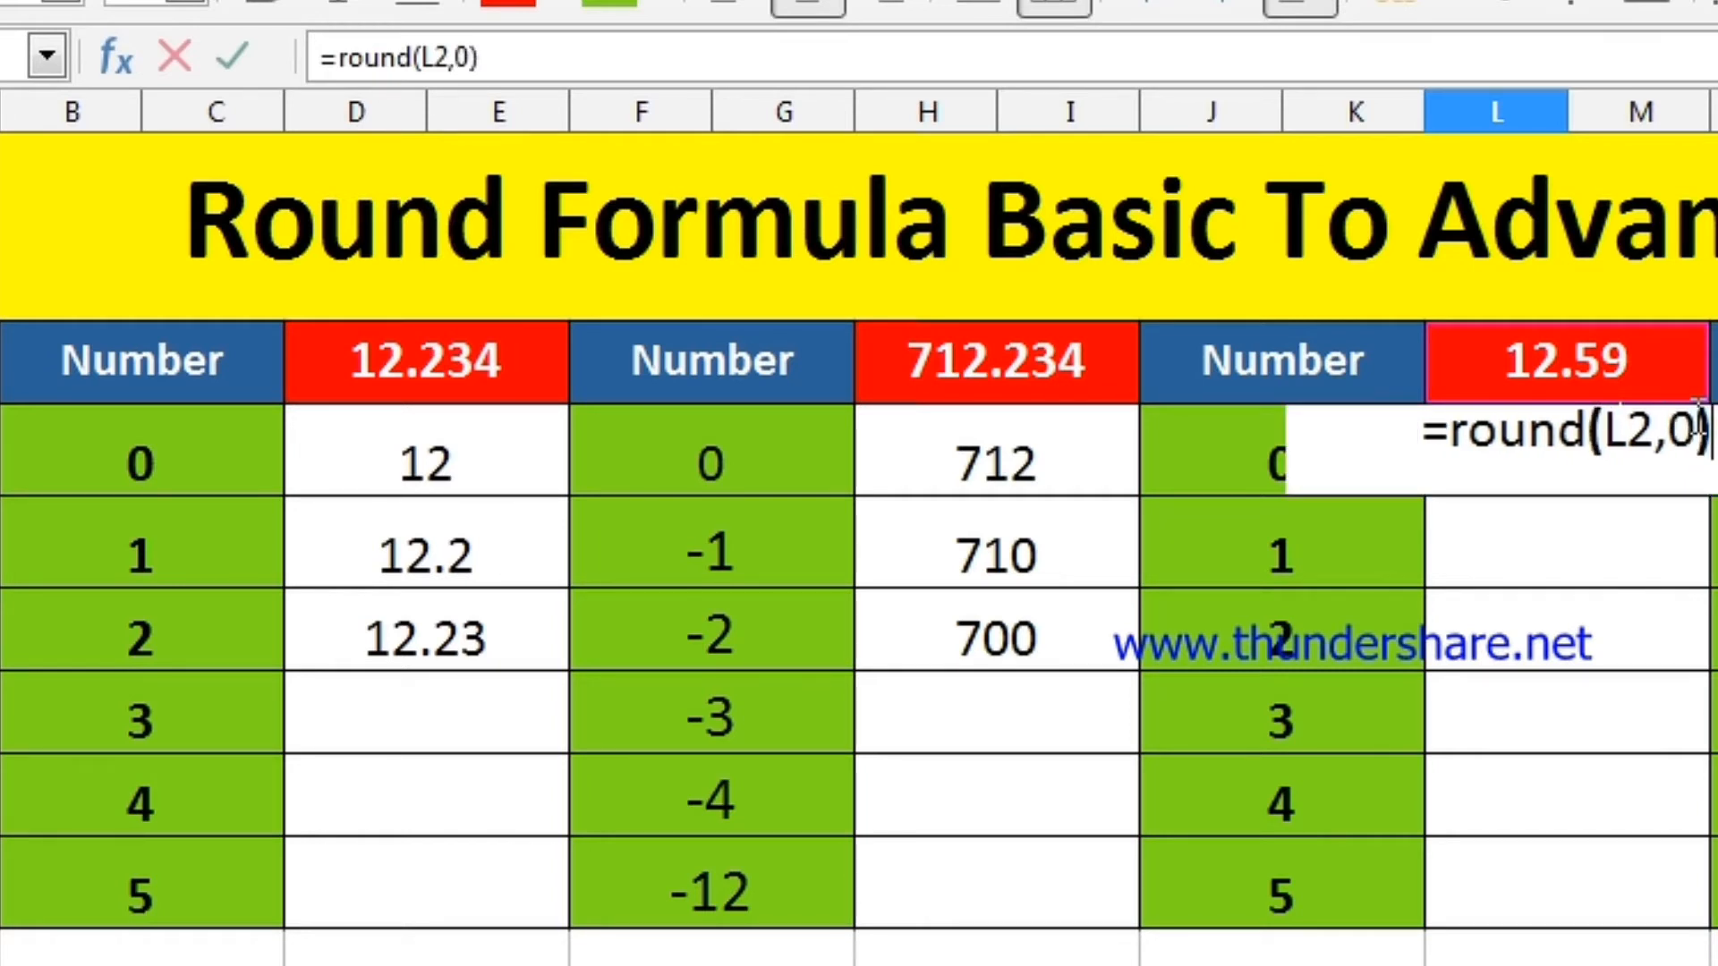
pyautogui.press('Return')
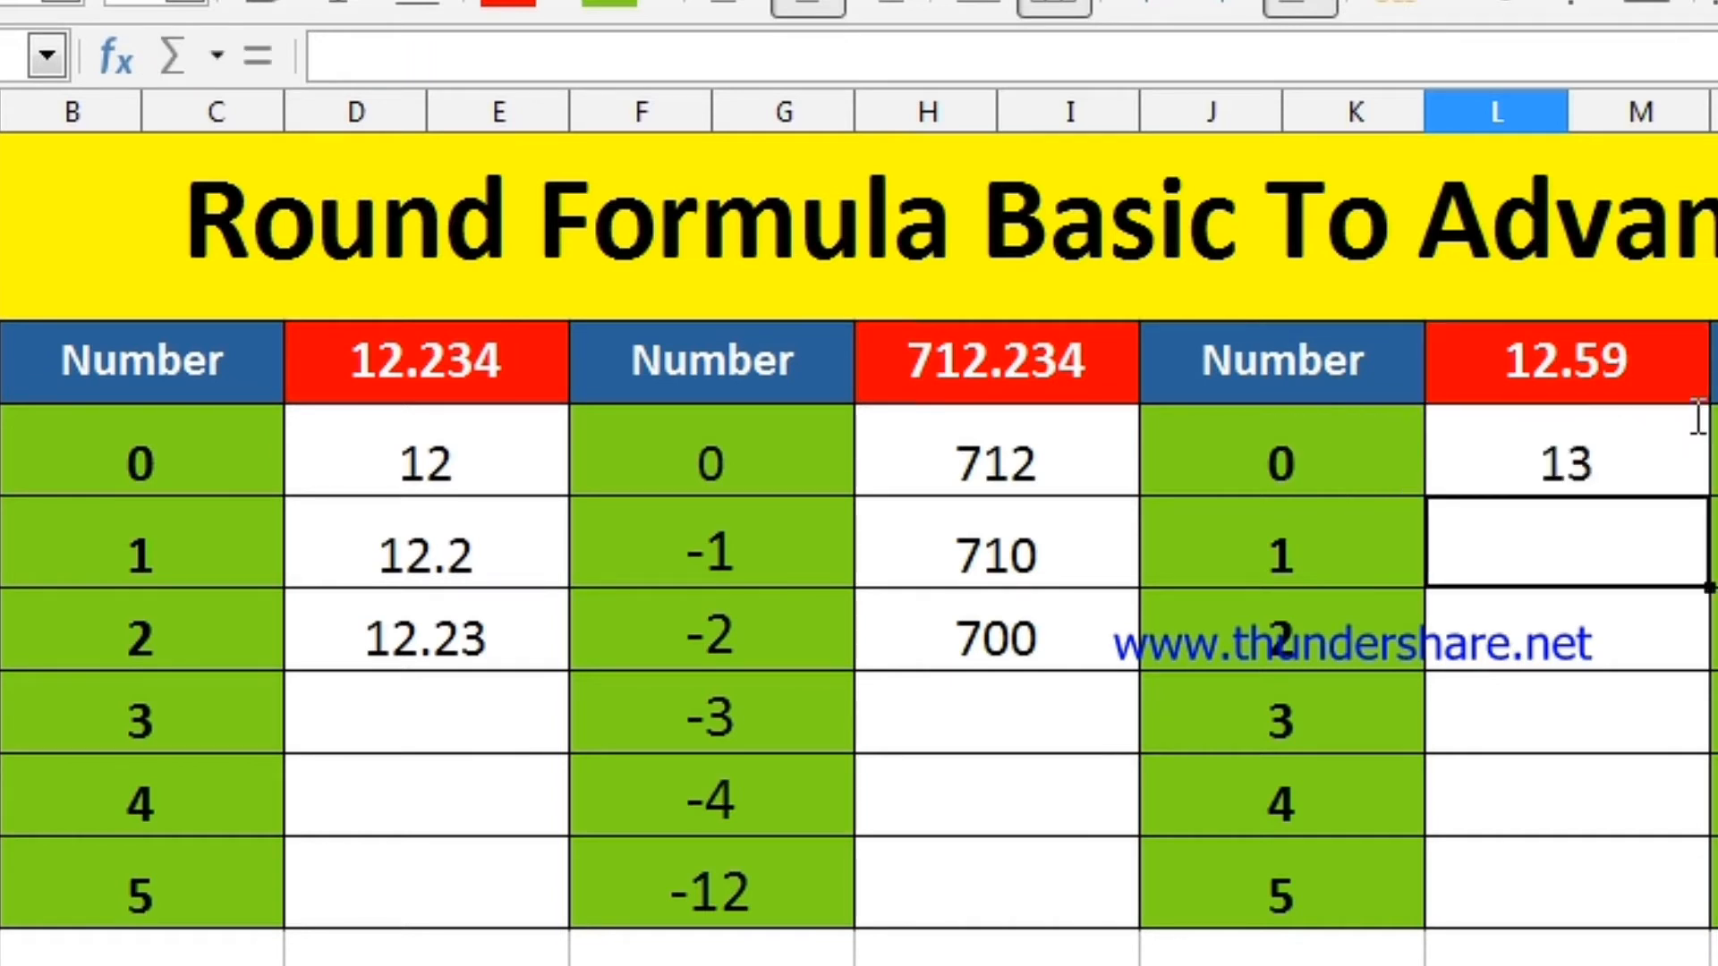
pyautogui.click(1682, 430)
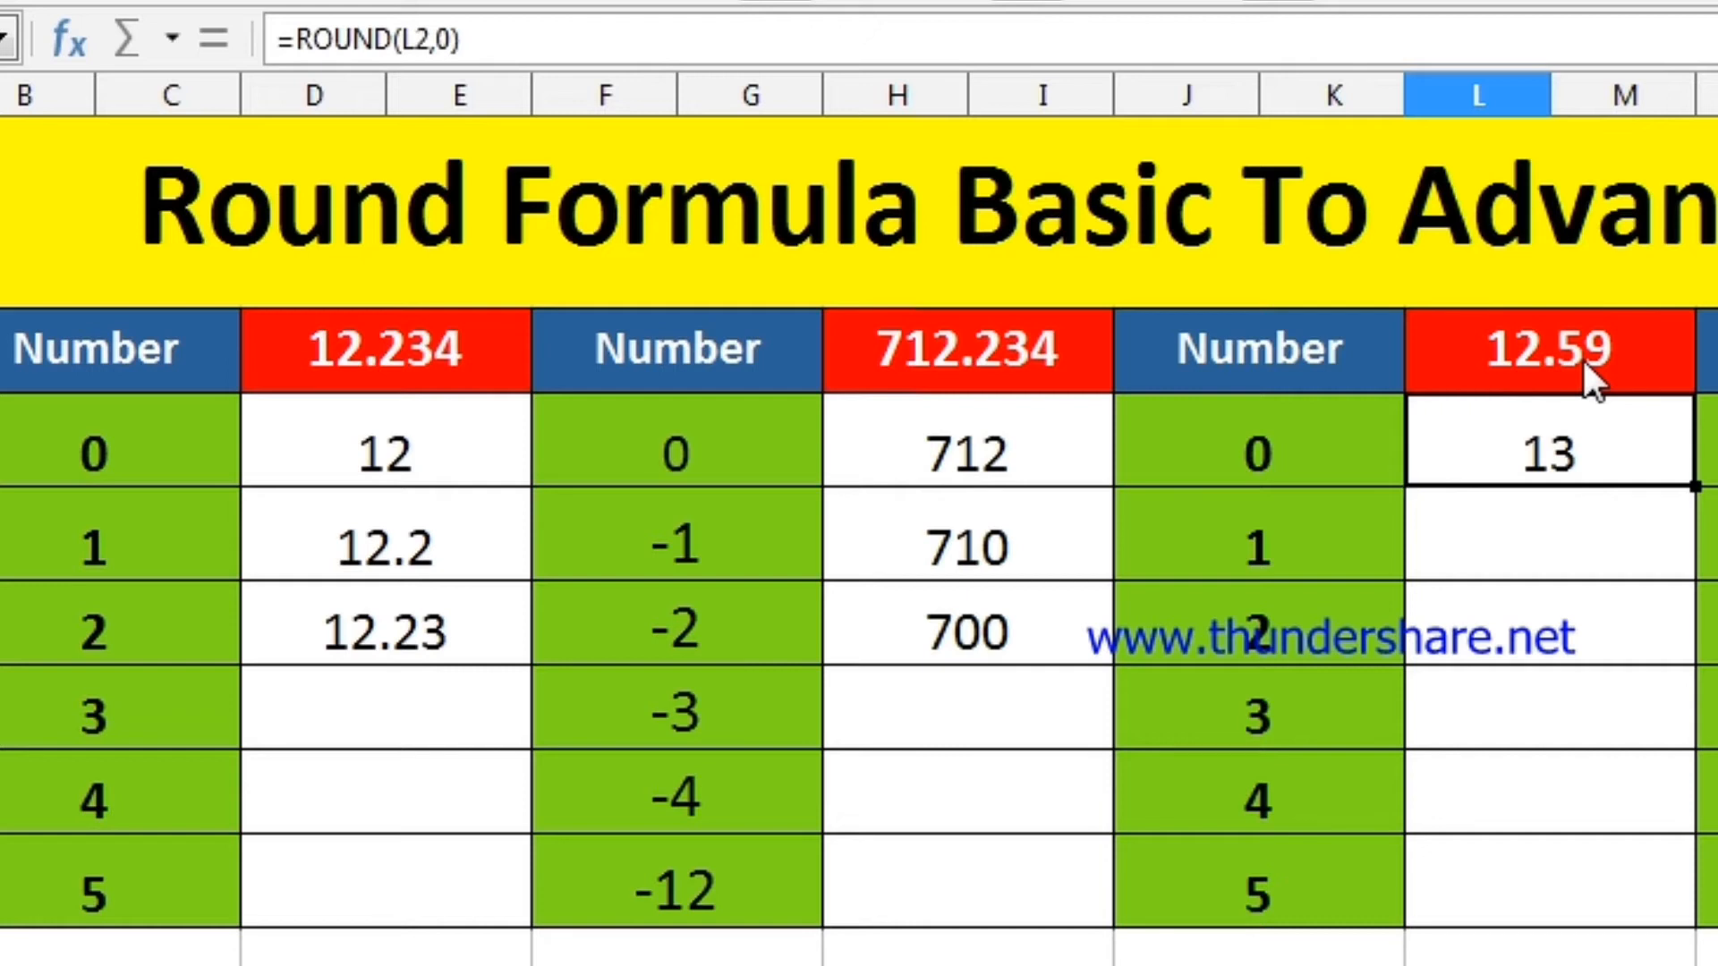
# Enter =ROUND(L2,1) in cell L4 to round the L2 value to one decimal place
pyautogui.click(1586, 494)
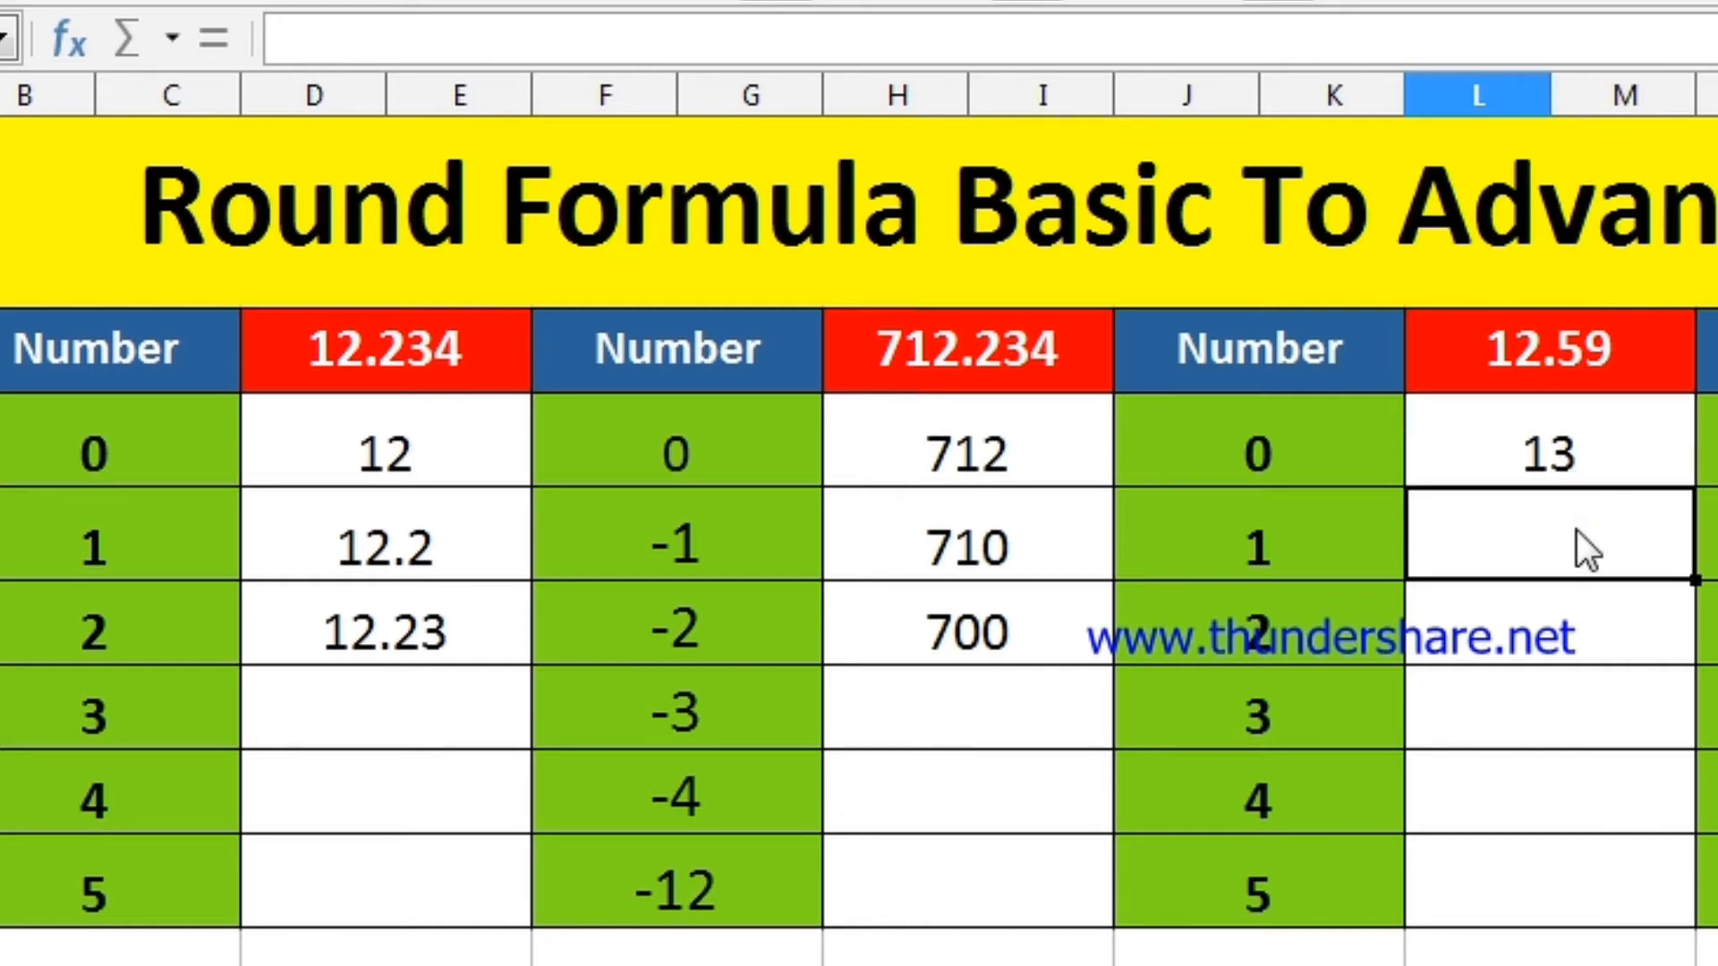
pyautogui.write('=')
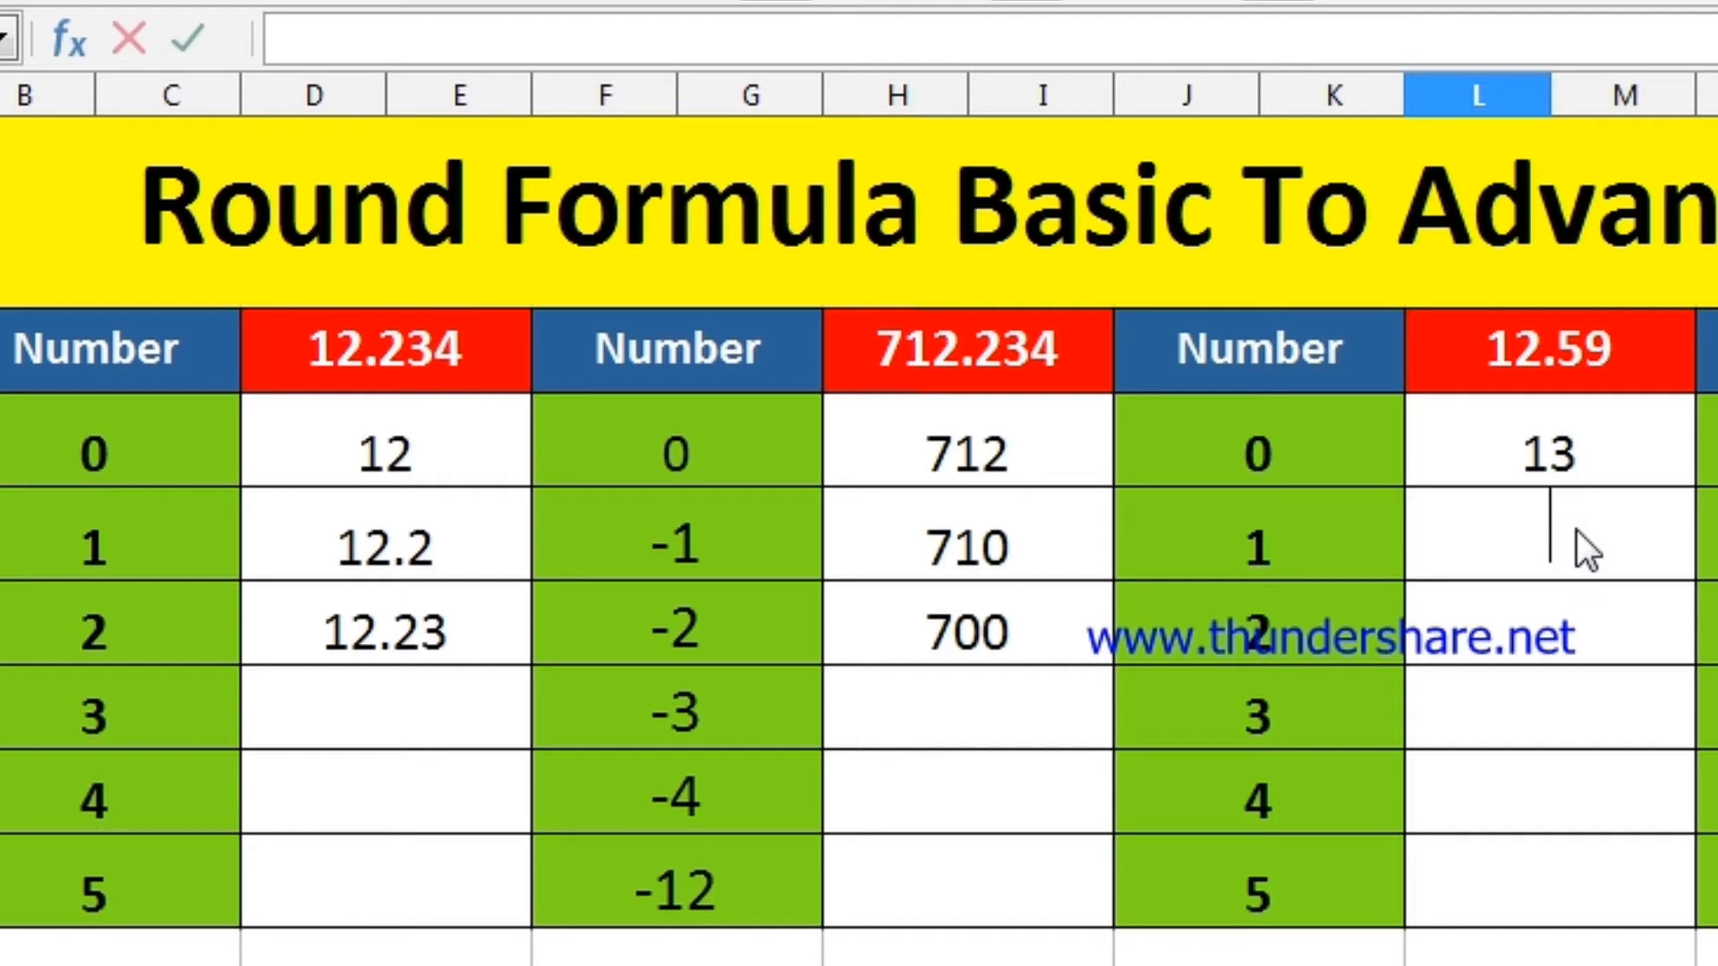
pyautogui.write('=round(')
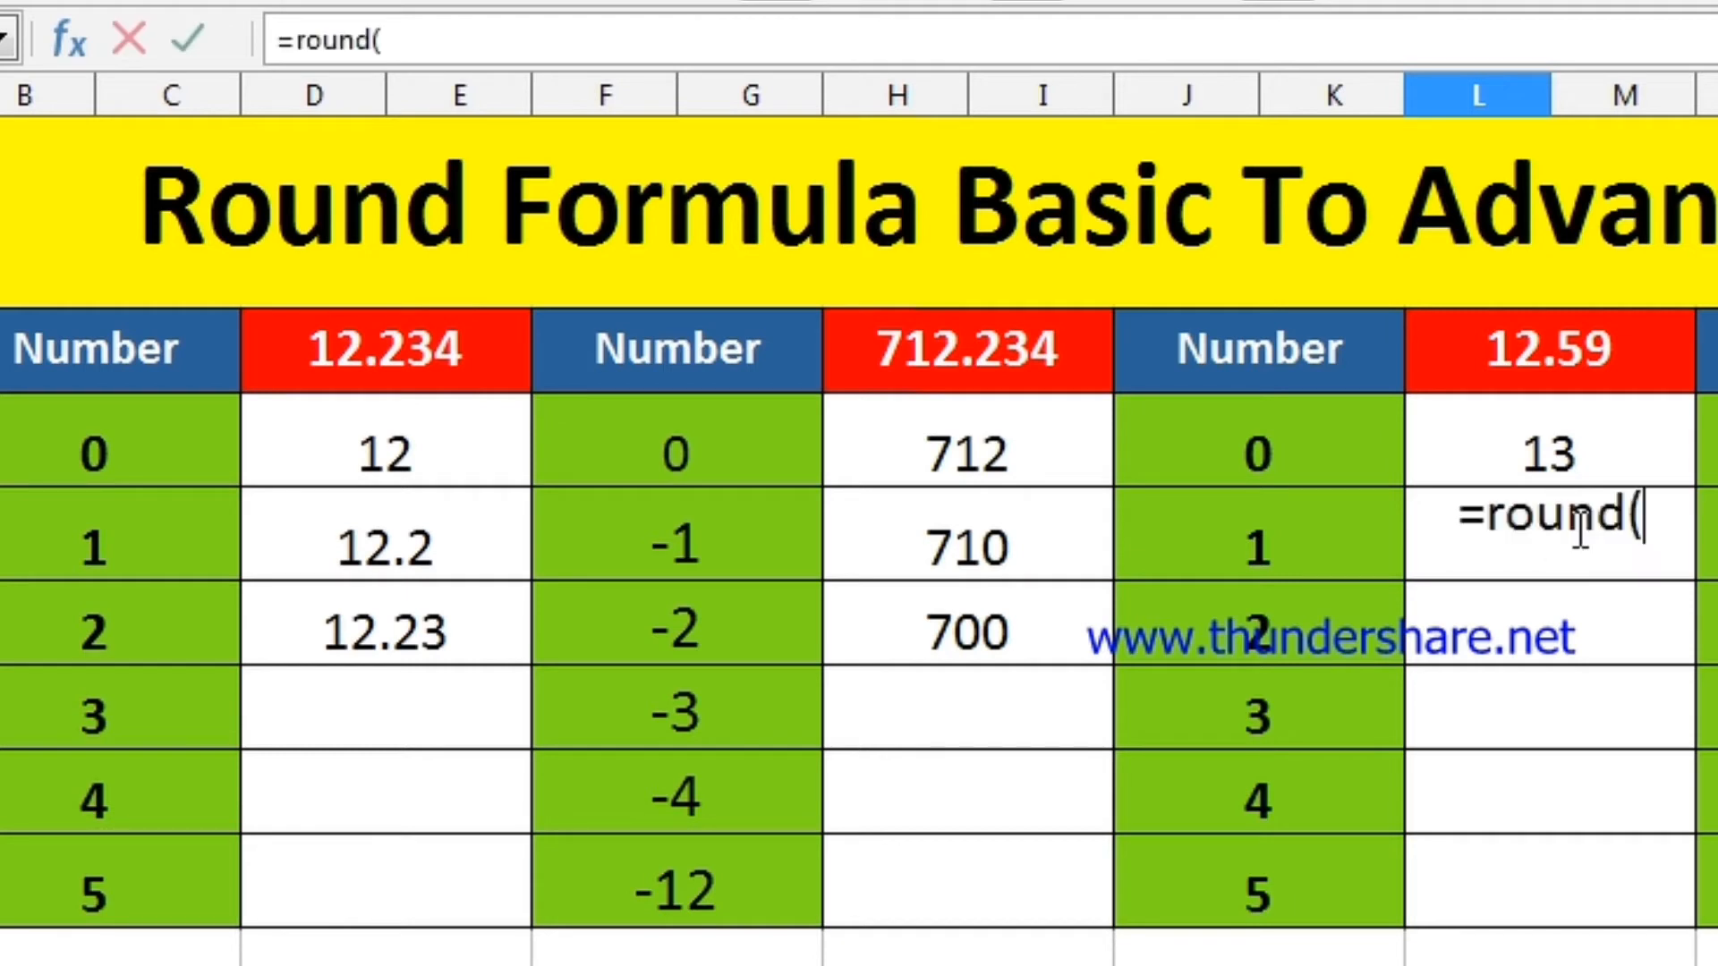
pyautogui.click(1537, 353)
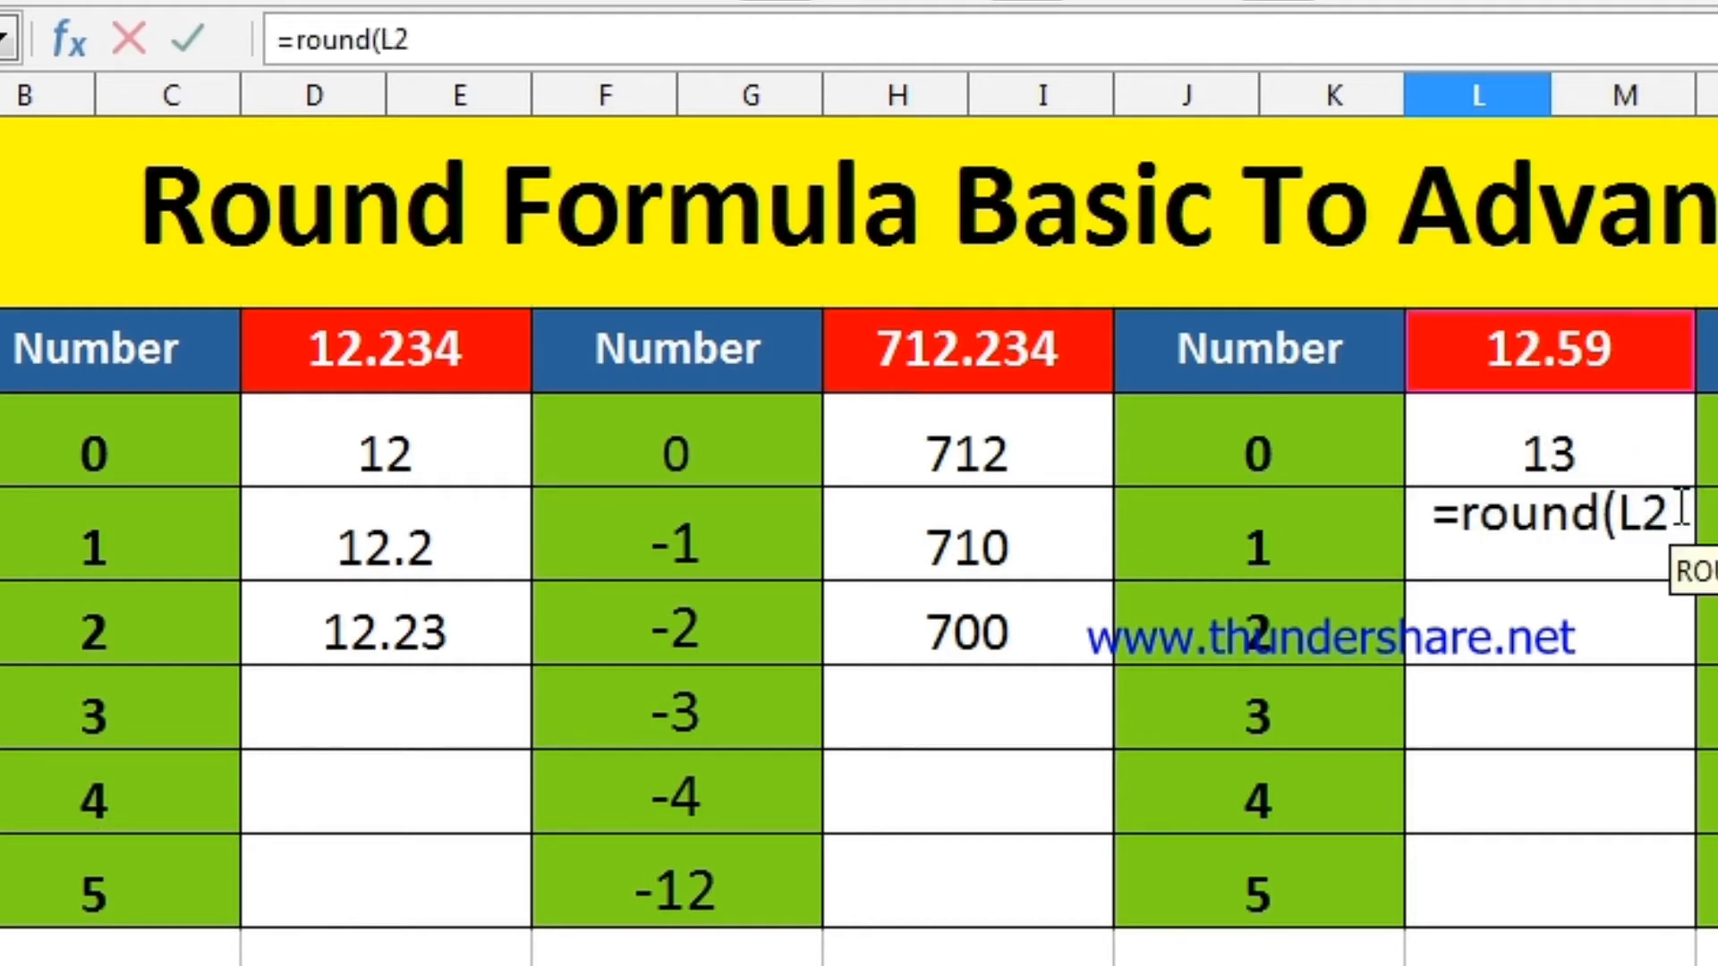
pyautogui.write(',1')
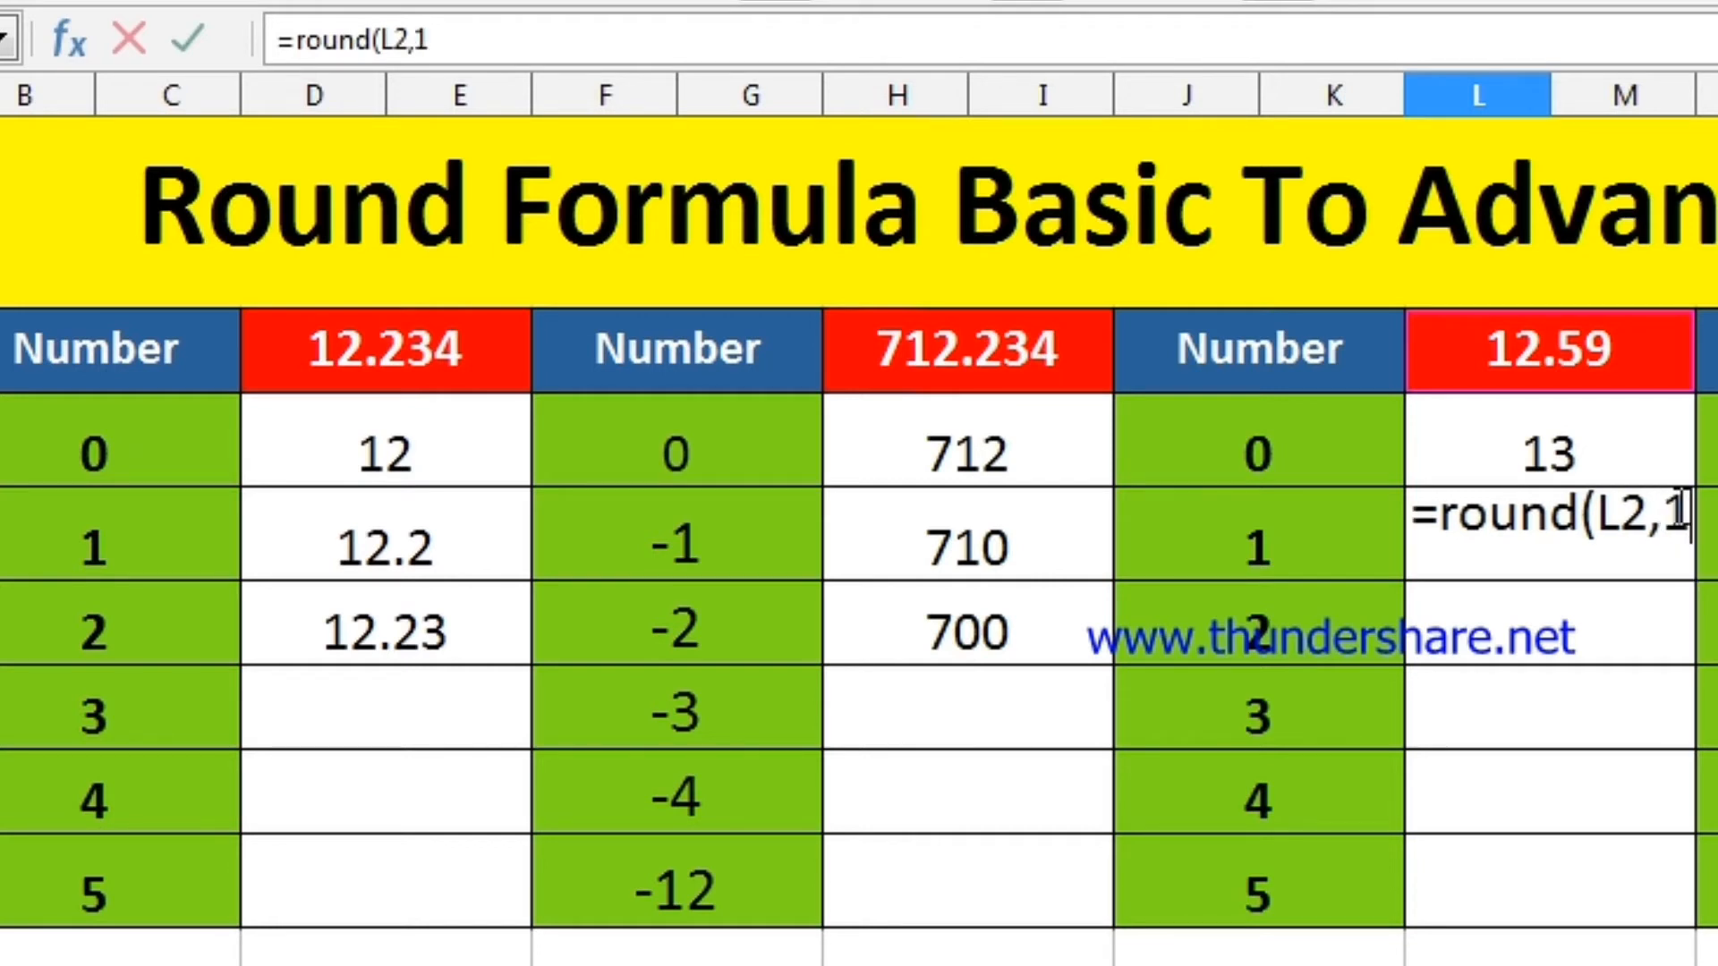
pyautogui.write(')')
pyautogui.press('Return')
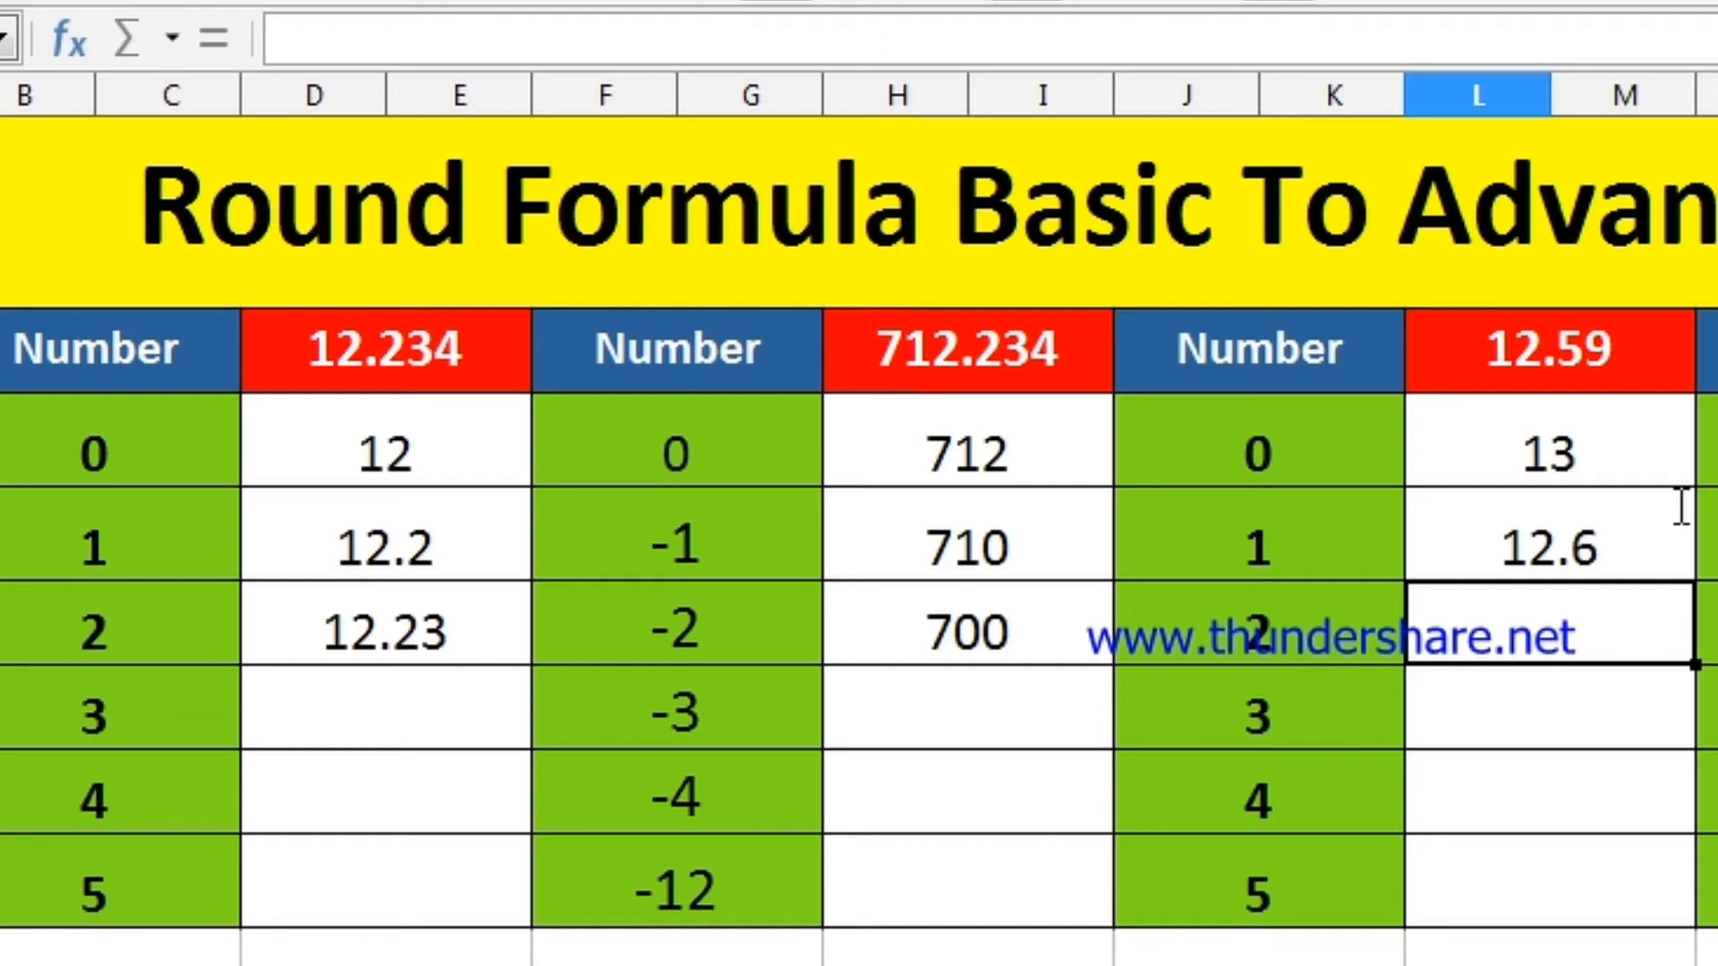
# Review the ROUND formulas in L3 and L4 and their reference to L2, leaving them unmodified
pyautogui.click(1642, 537)
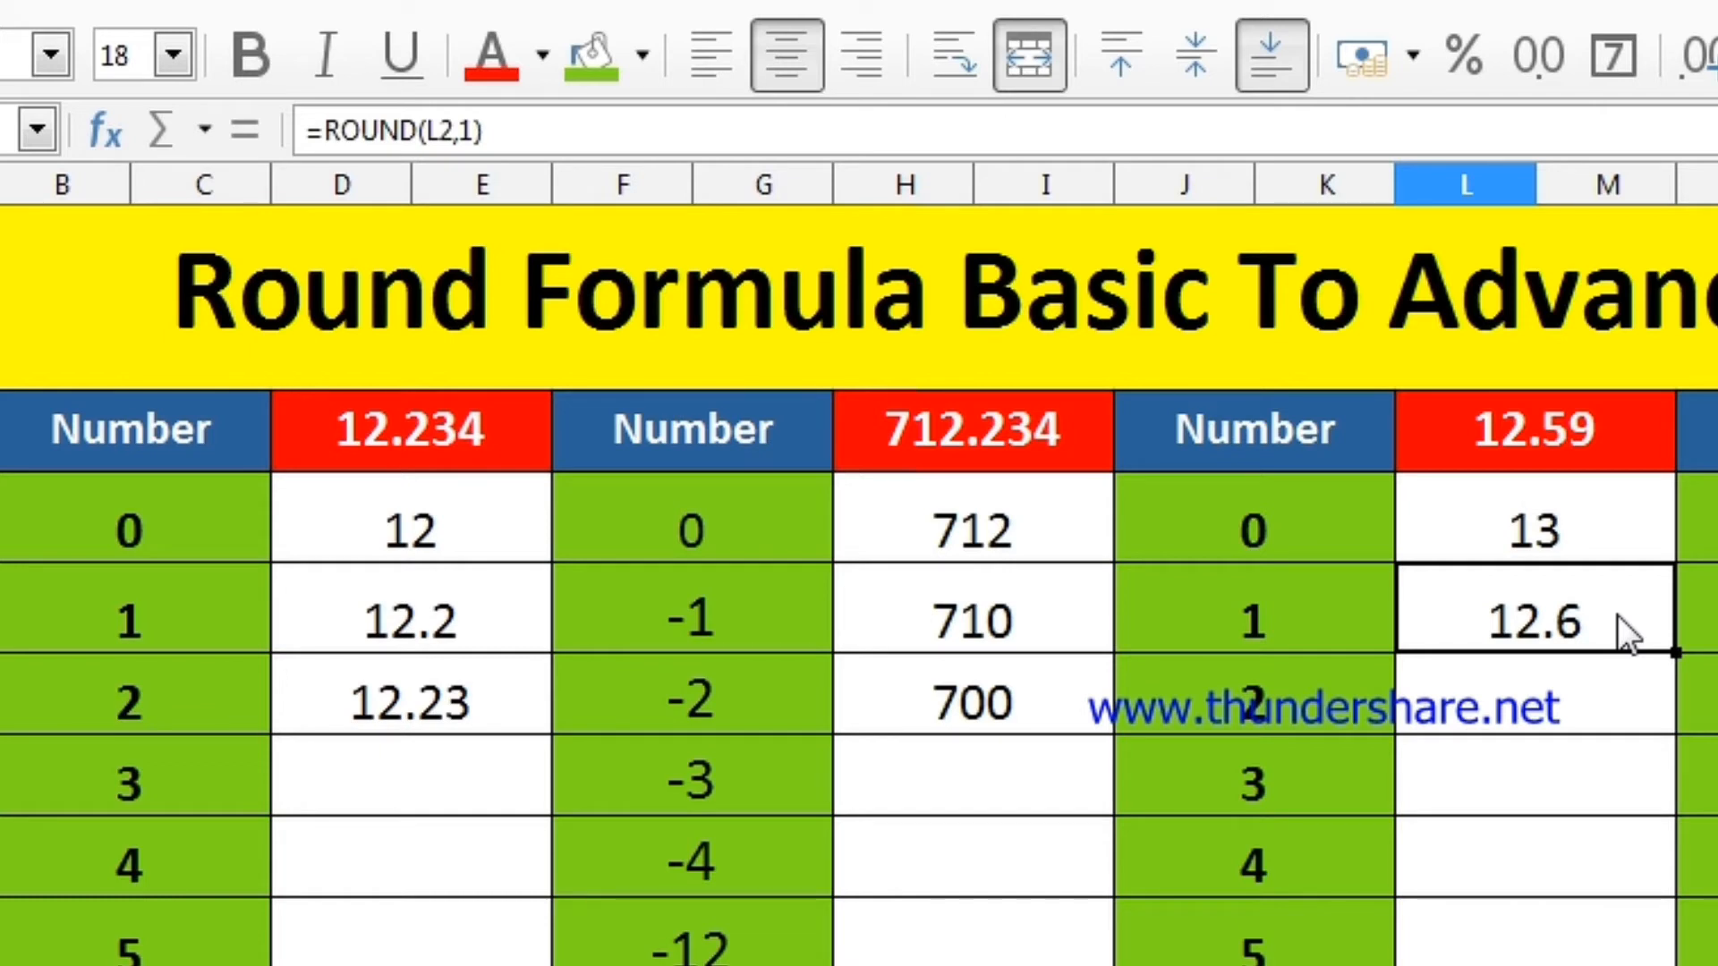
pyautogui.doubleClick(1543, 528)
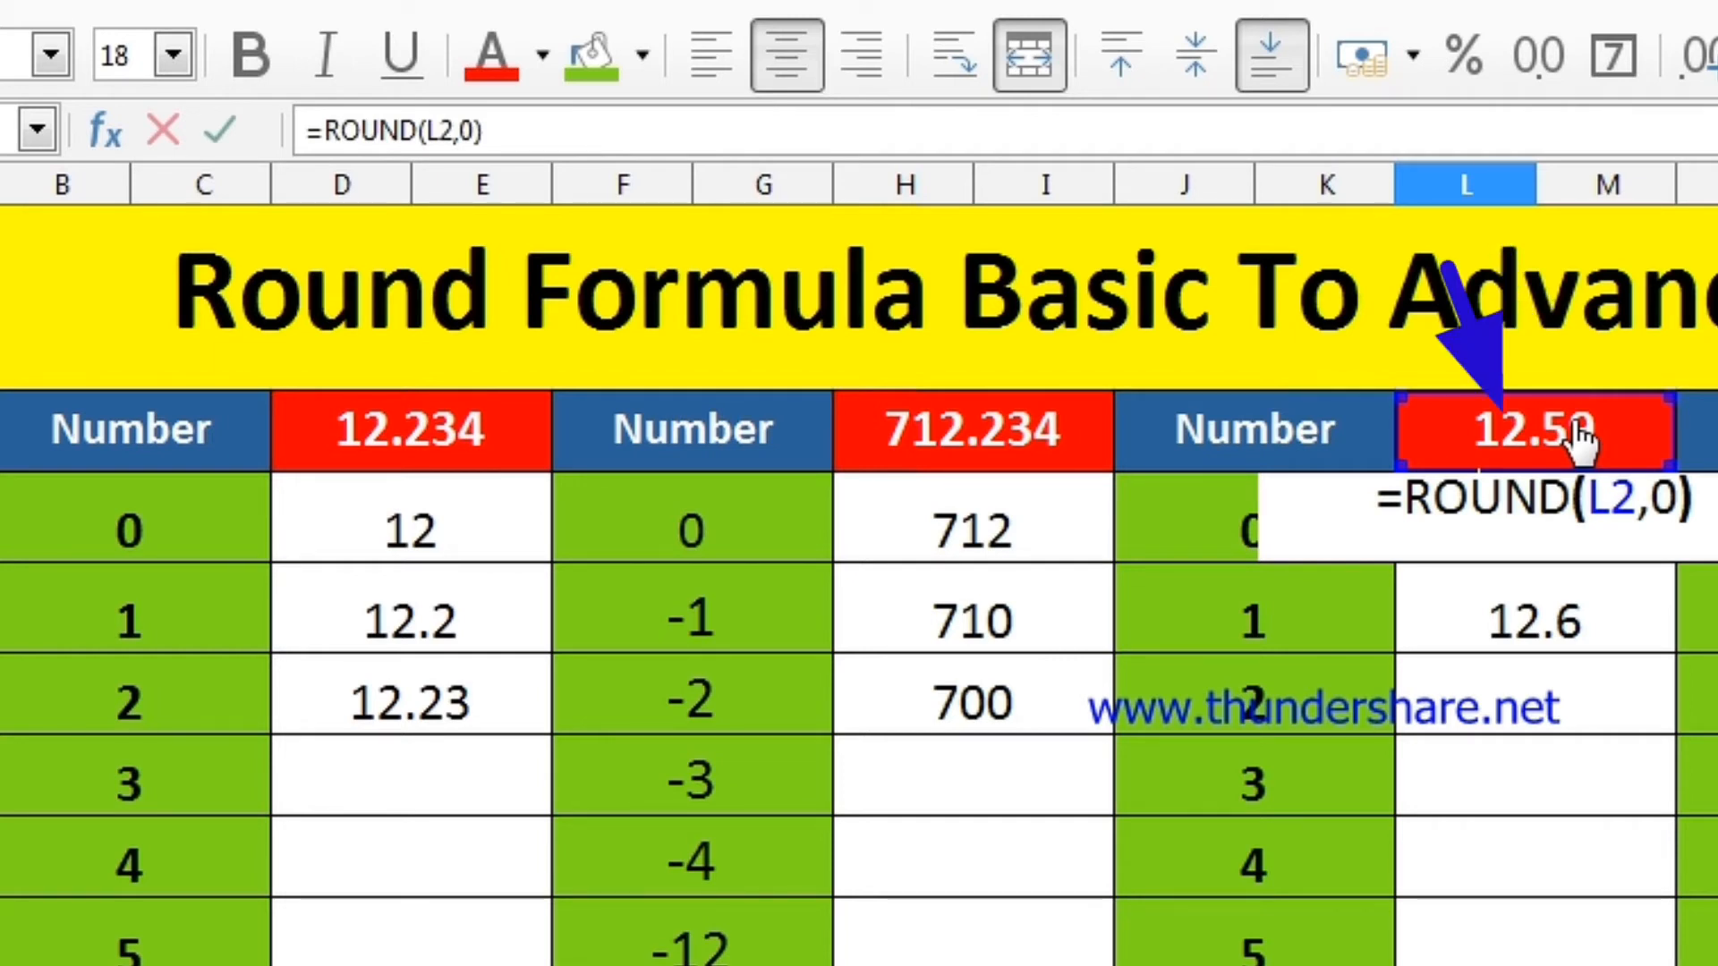
pyautogui.press('Return')
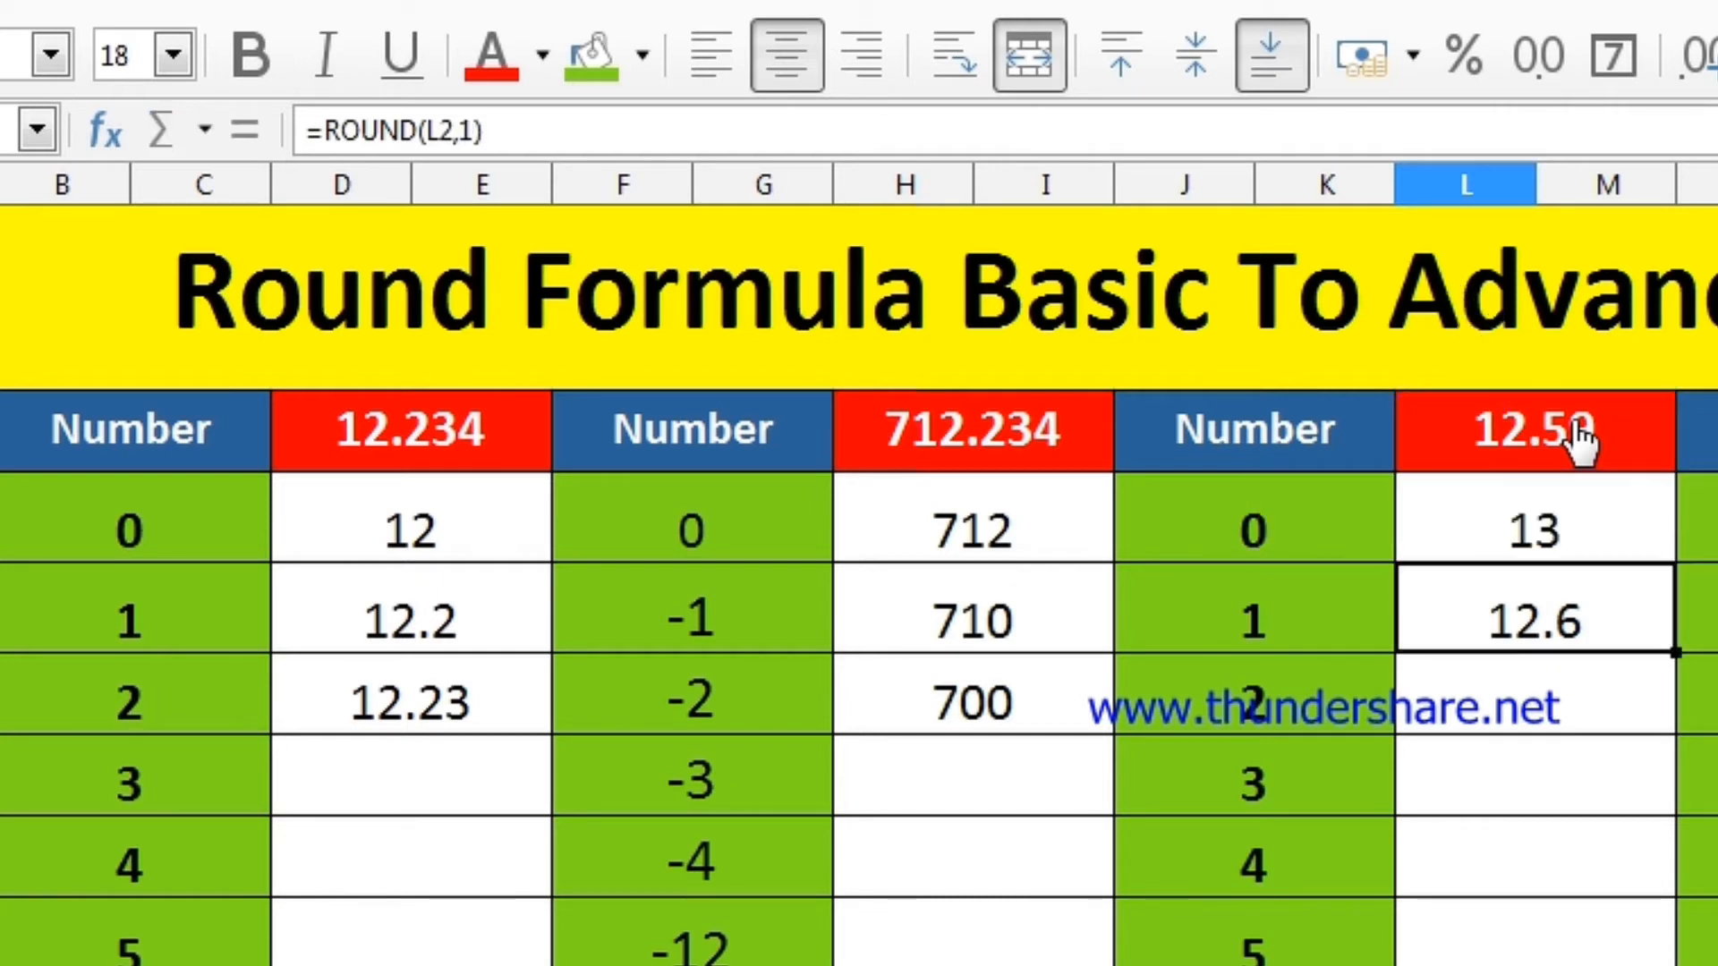
pyautogui.doubleClick(1580, 602)
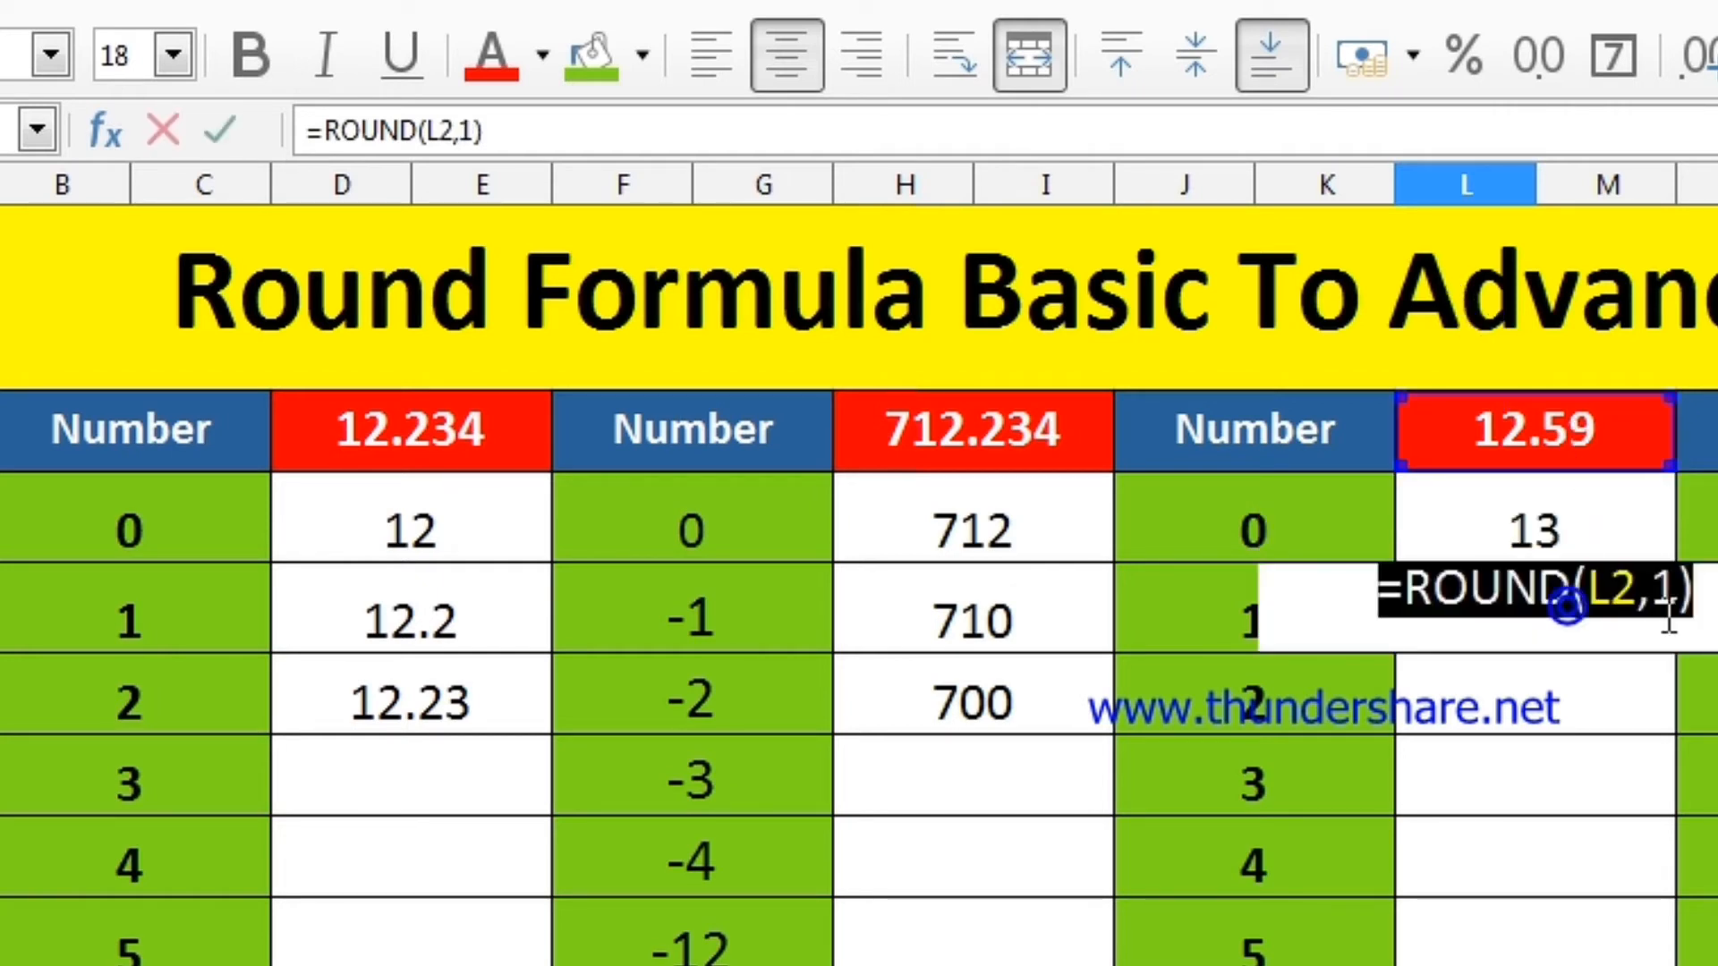
pyautogui.press('Return')
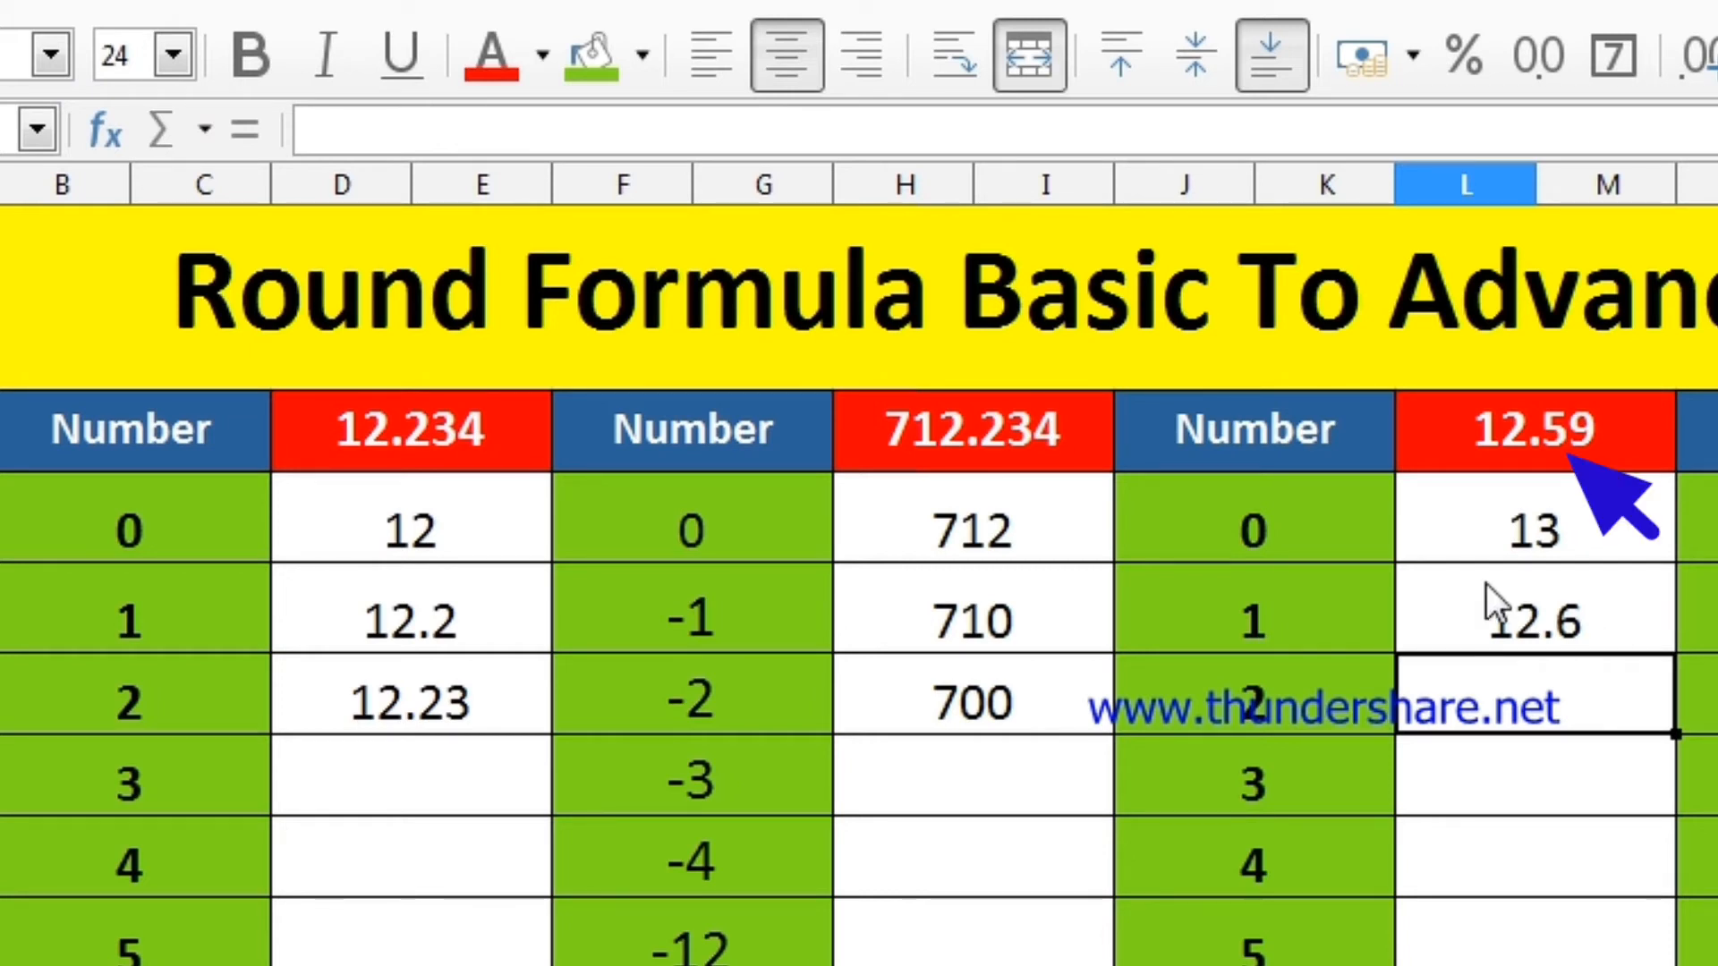
pyautogui.click(1592, 613)
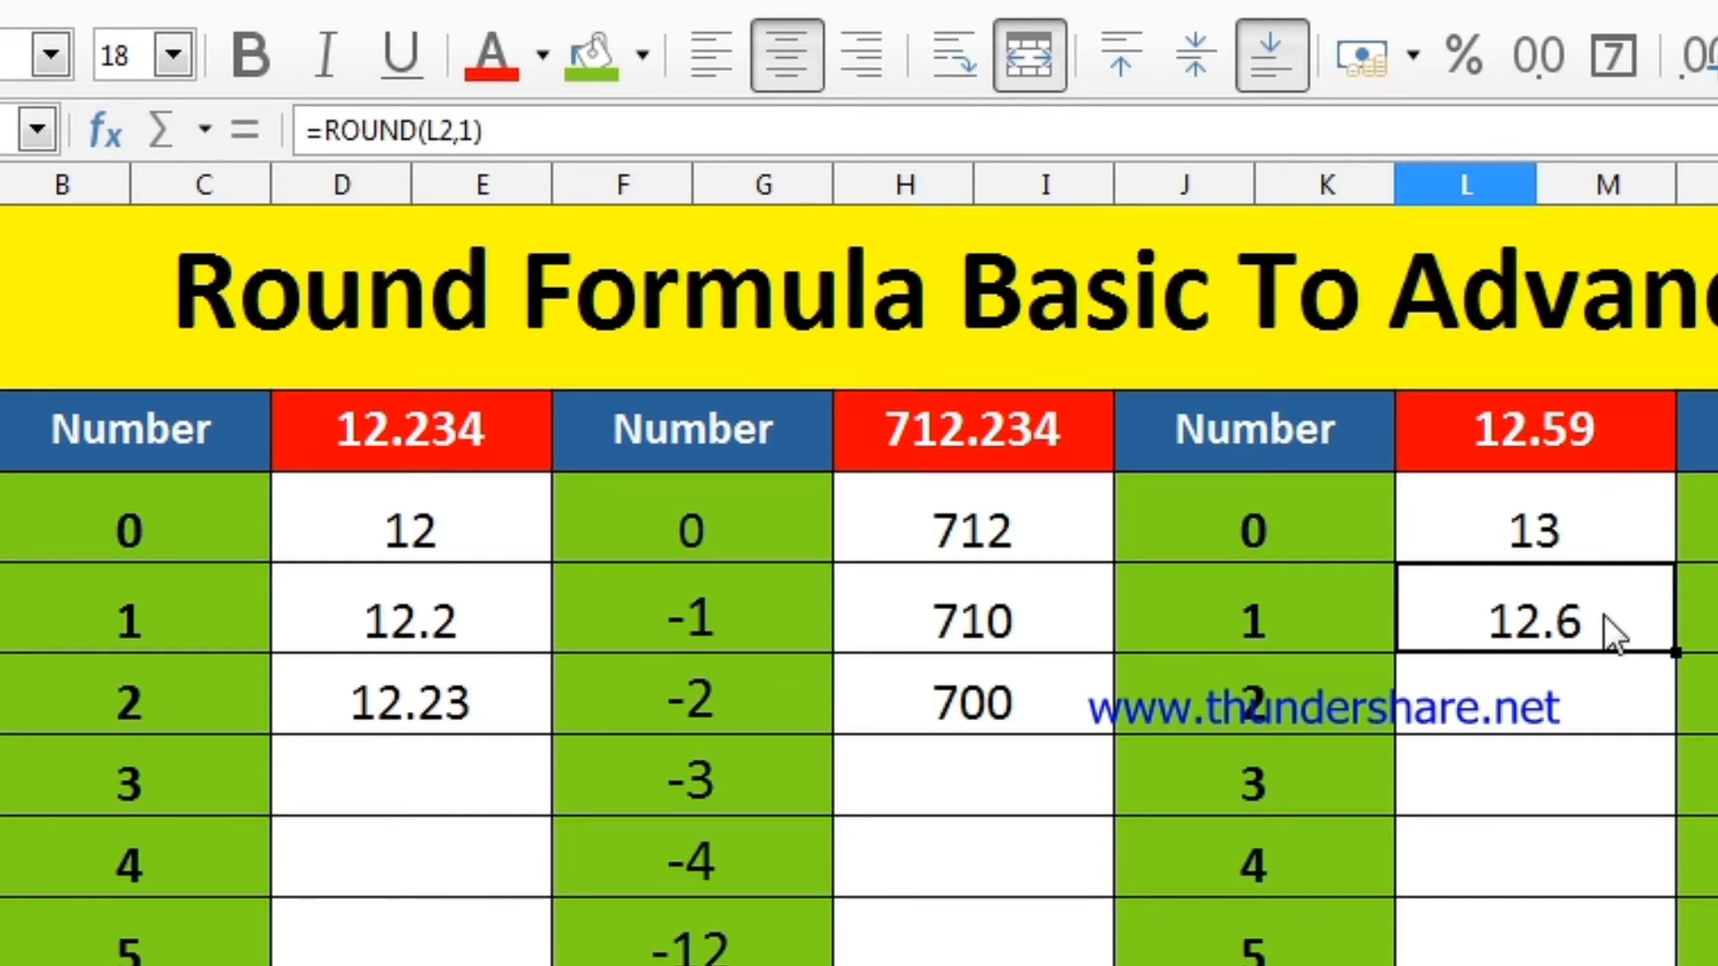
# Change the source number in L2 to 12.53 and check the ROUND formula in L4 against it
pyautogui.doubleClick(1615, 418)
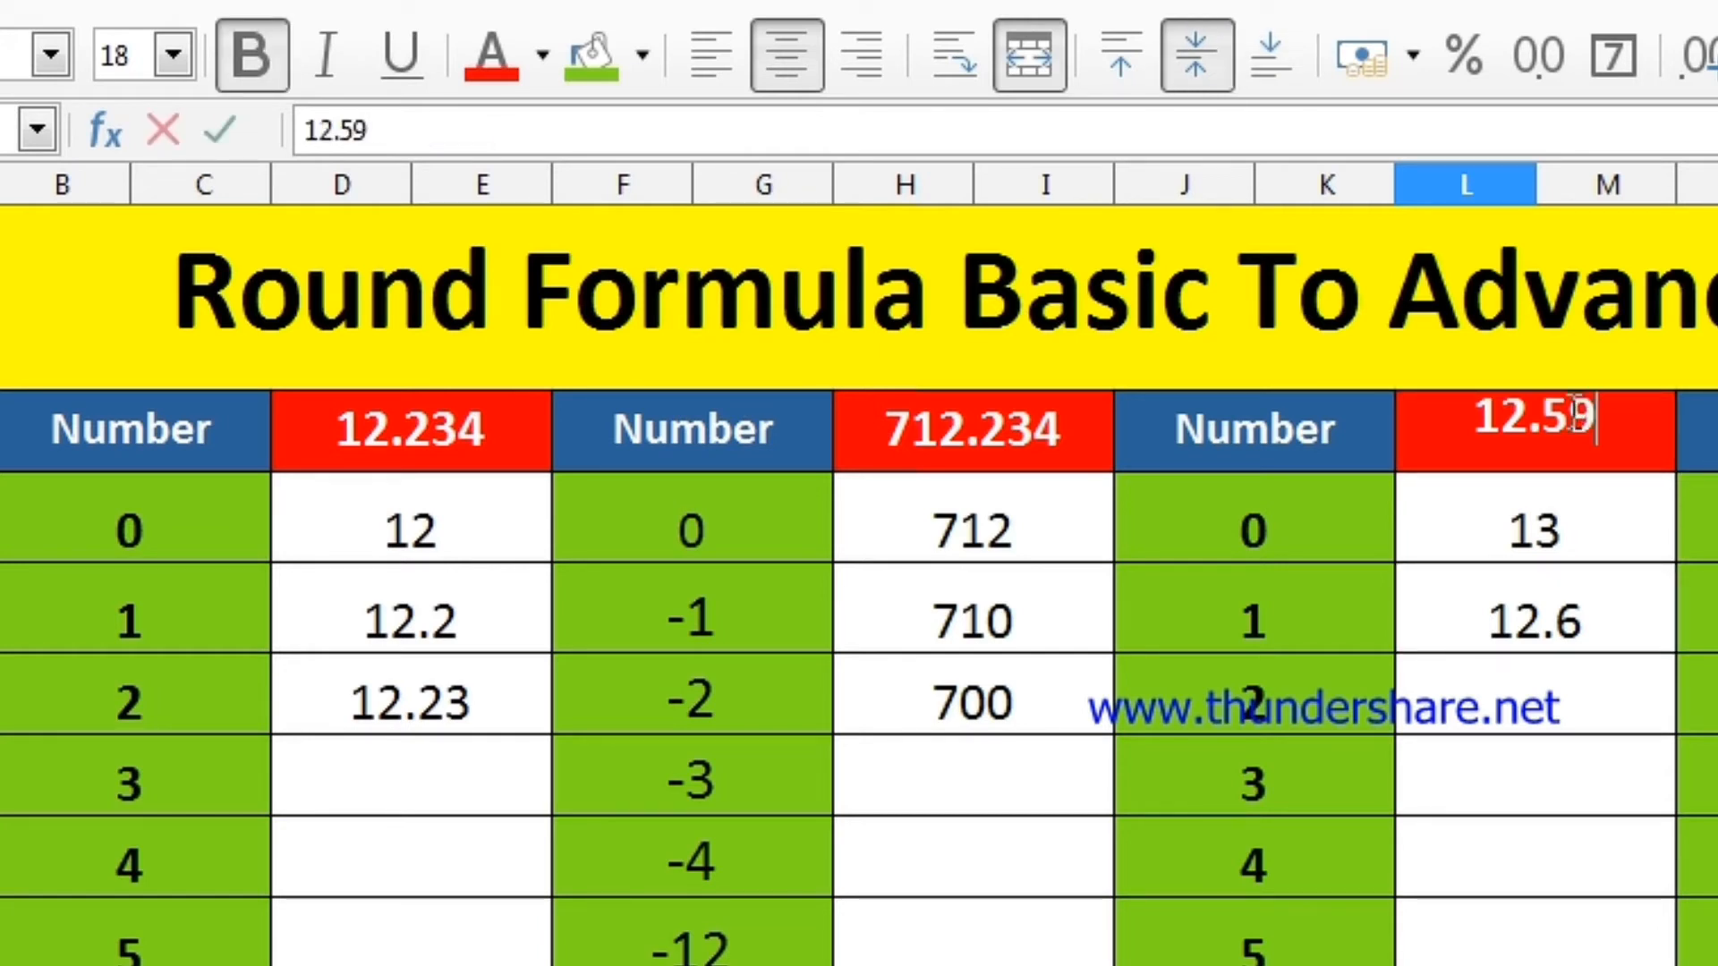
pyautogui.press('BackSpace')
pyautogui.write('3')
pyautogui.press('Return')
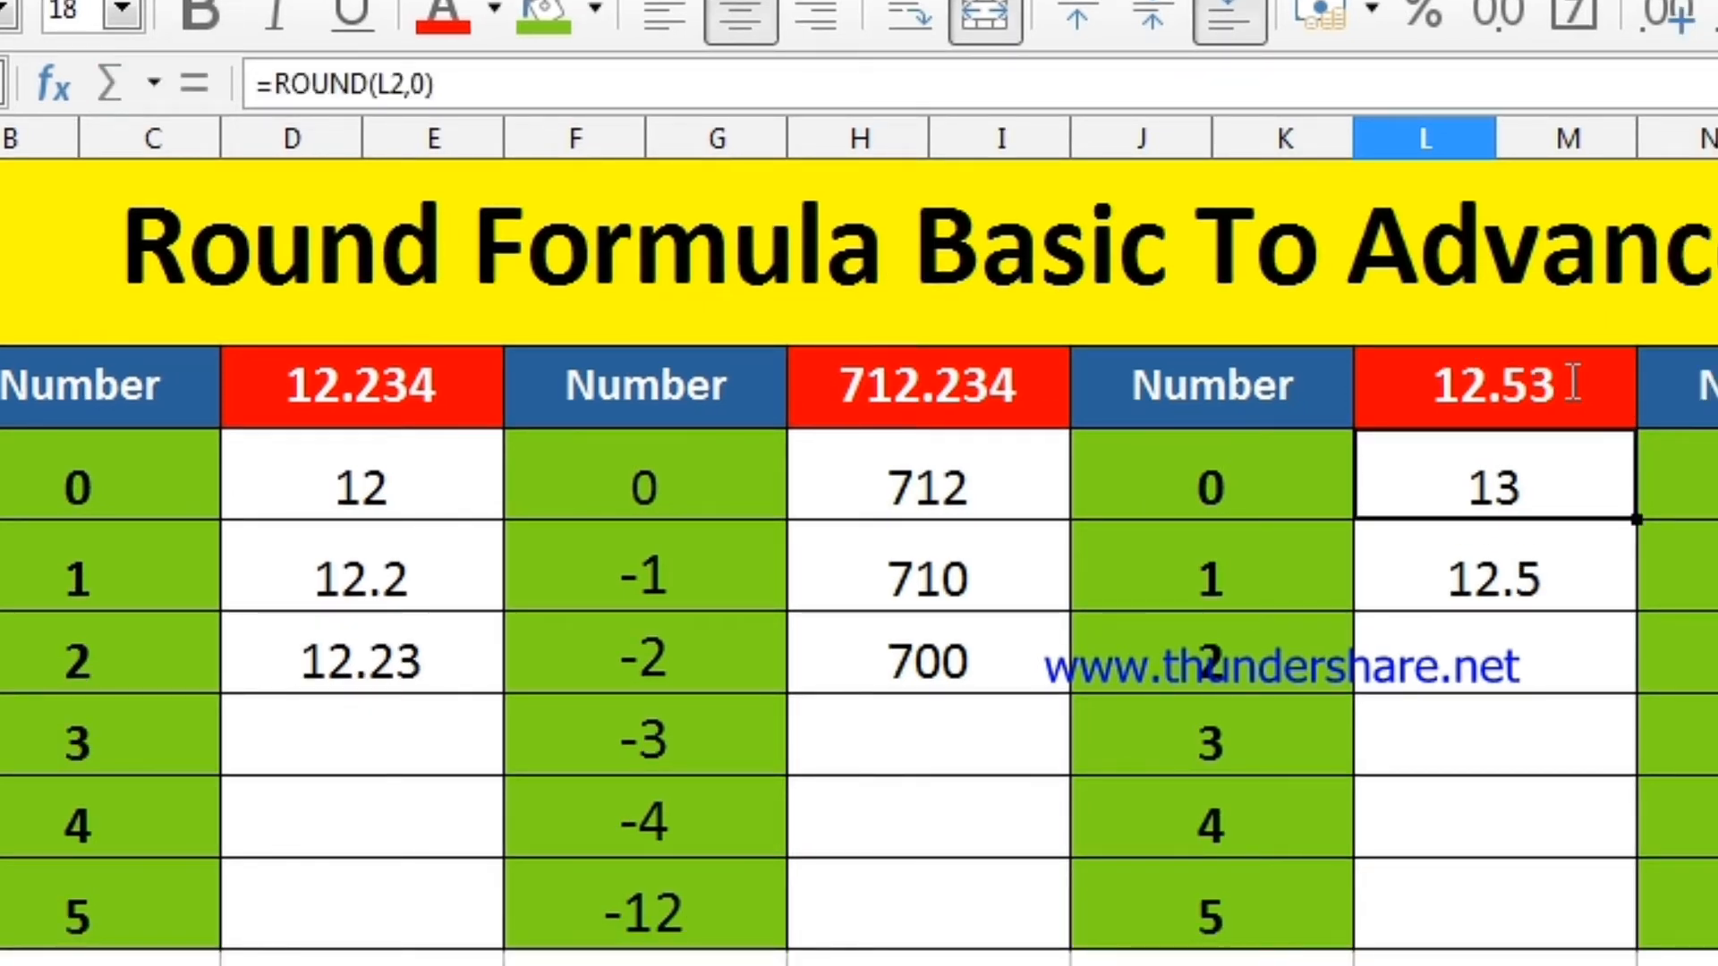
pyautogui.doubleClick(1566, 573)
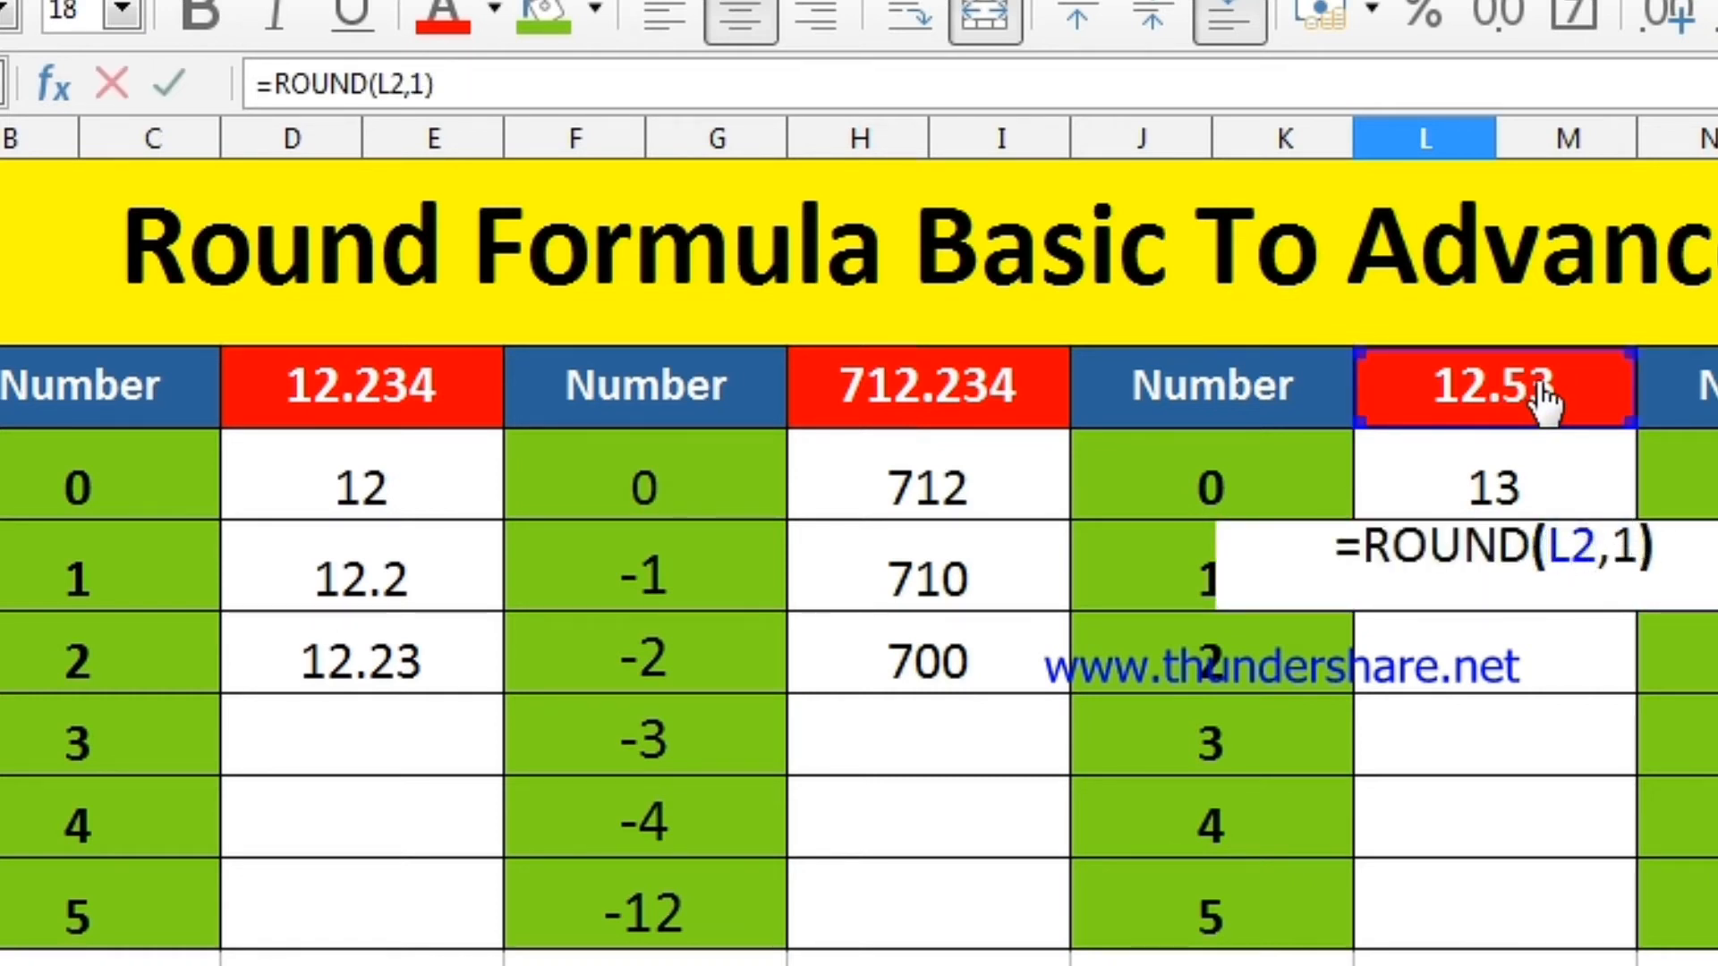
pyautogui.press('Return')
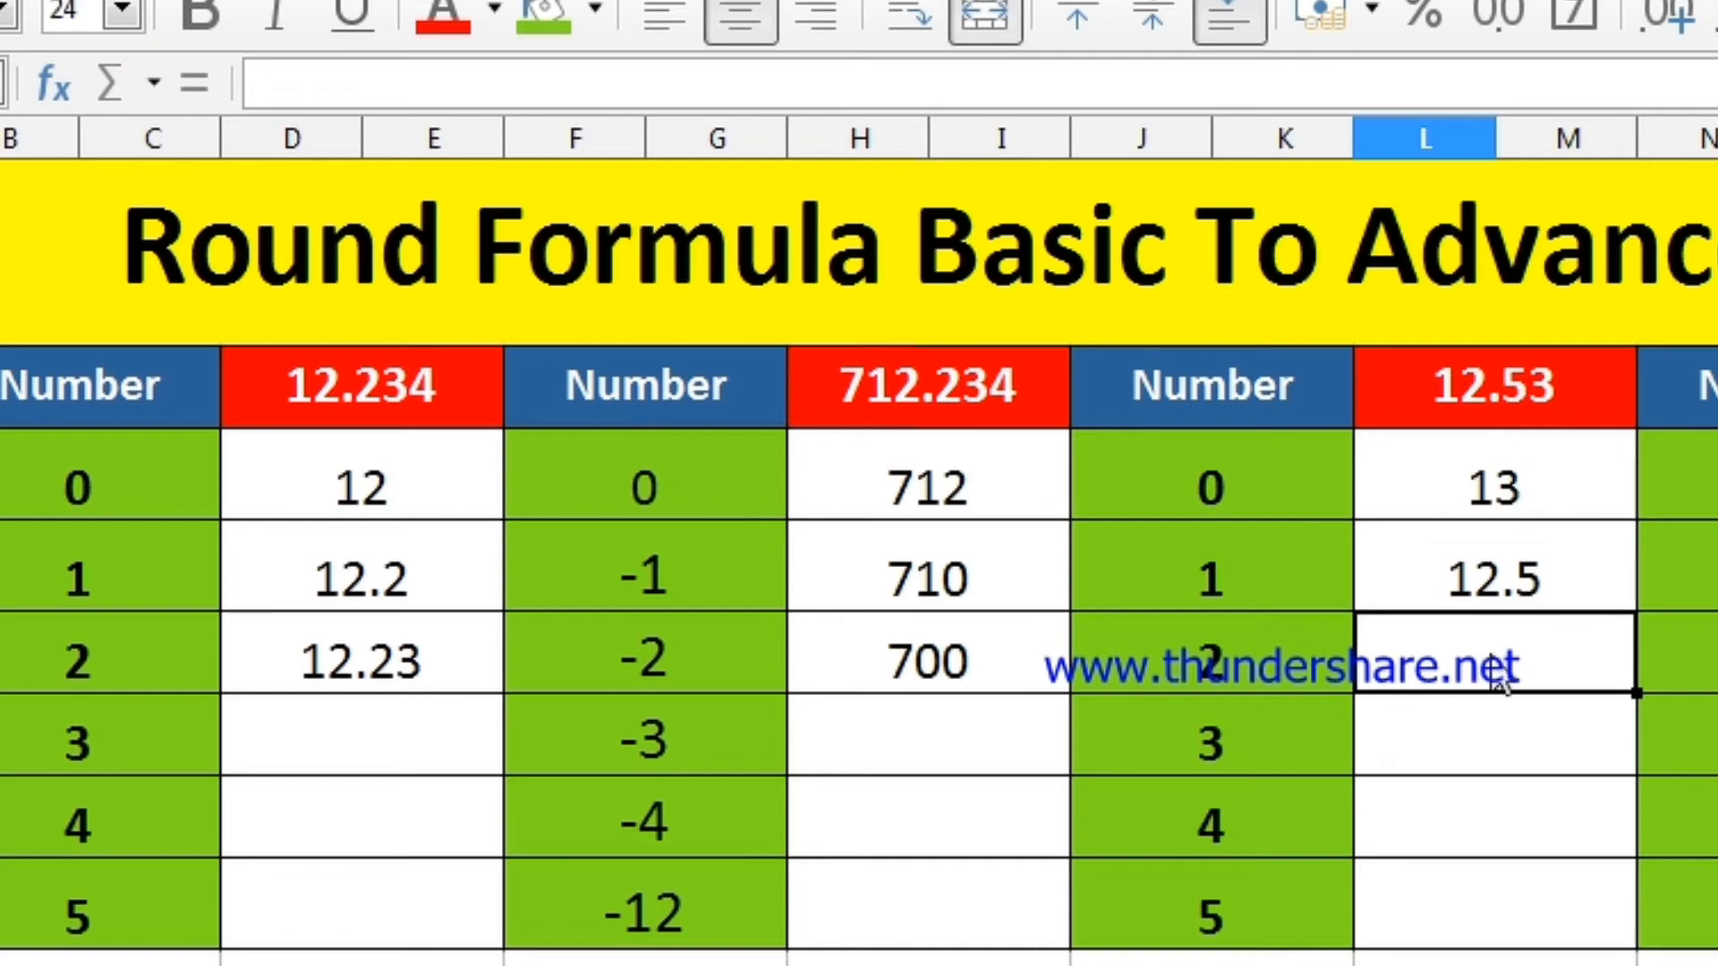
# Enter =ROUND(L2,2) in cell L5 to round the L2 value to two decimal places
pyautogui.doubleClick(1487, 666)
pyautogui.write('=round(')
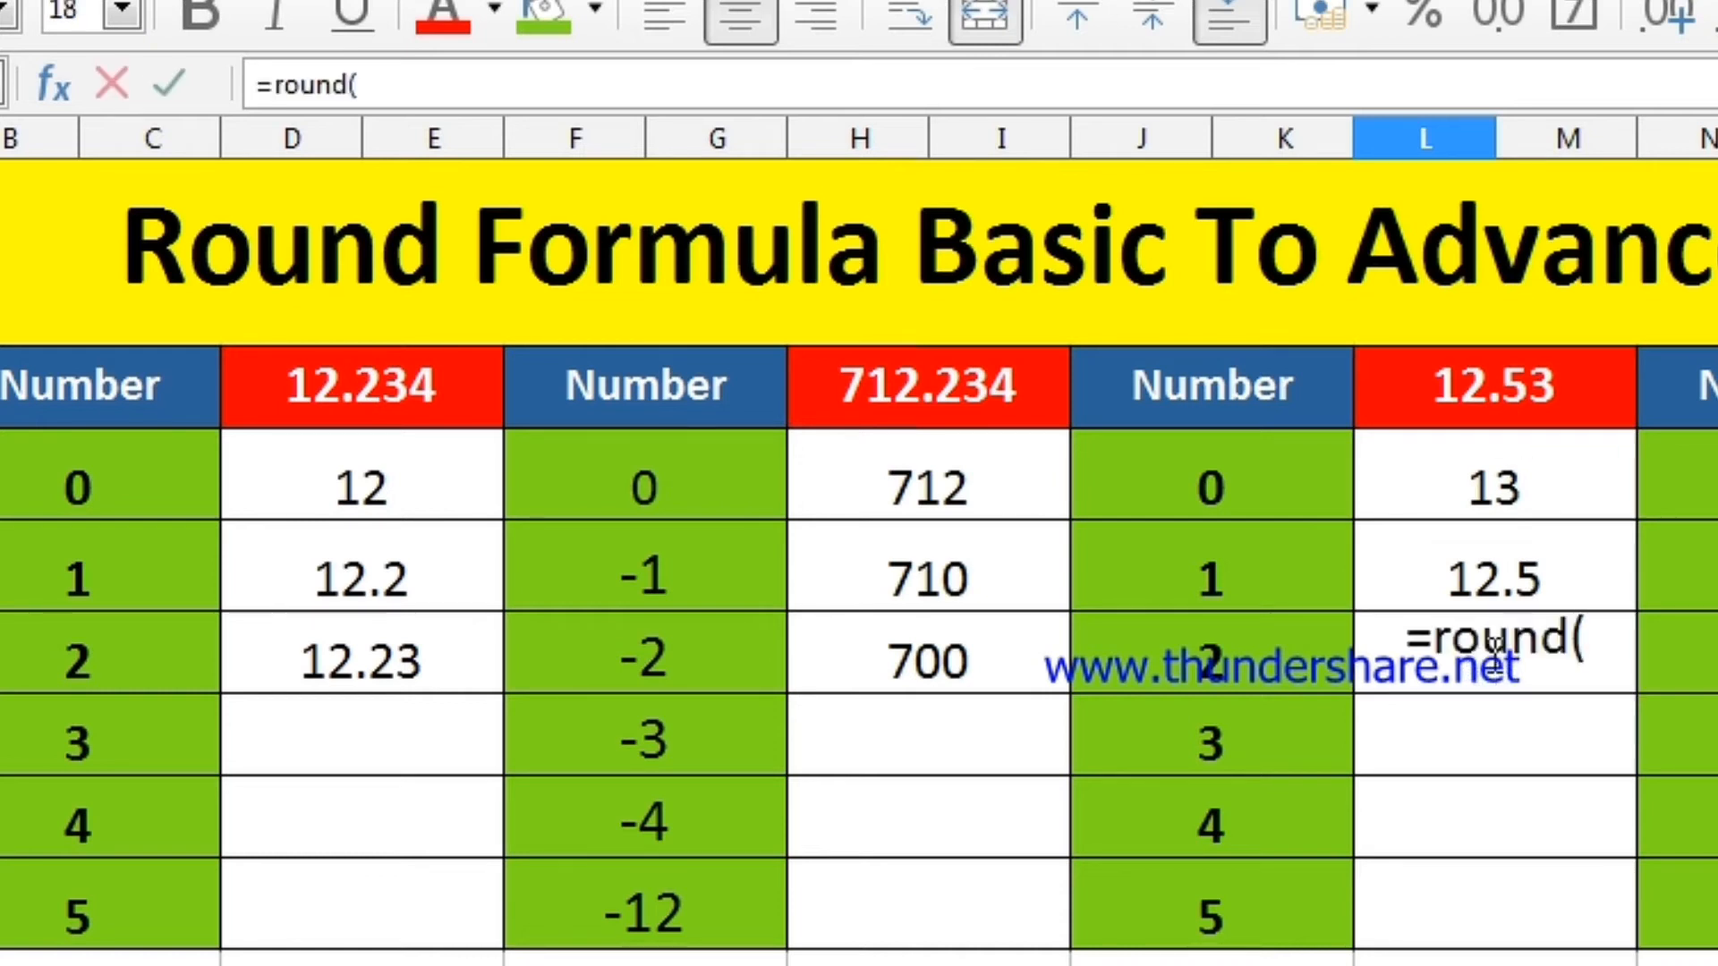
pyautogui.click(1485, 389)
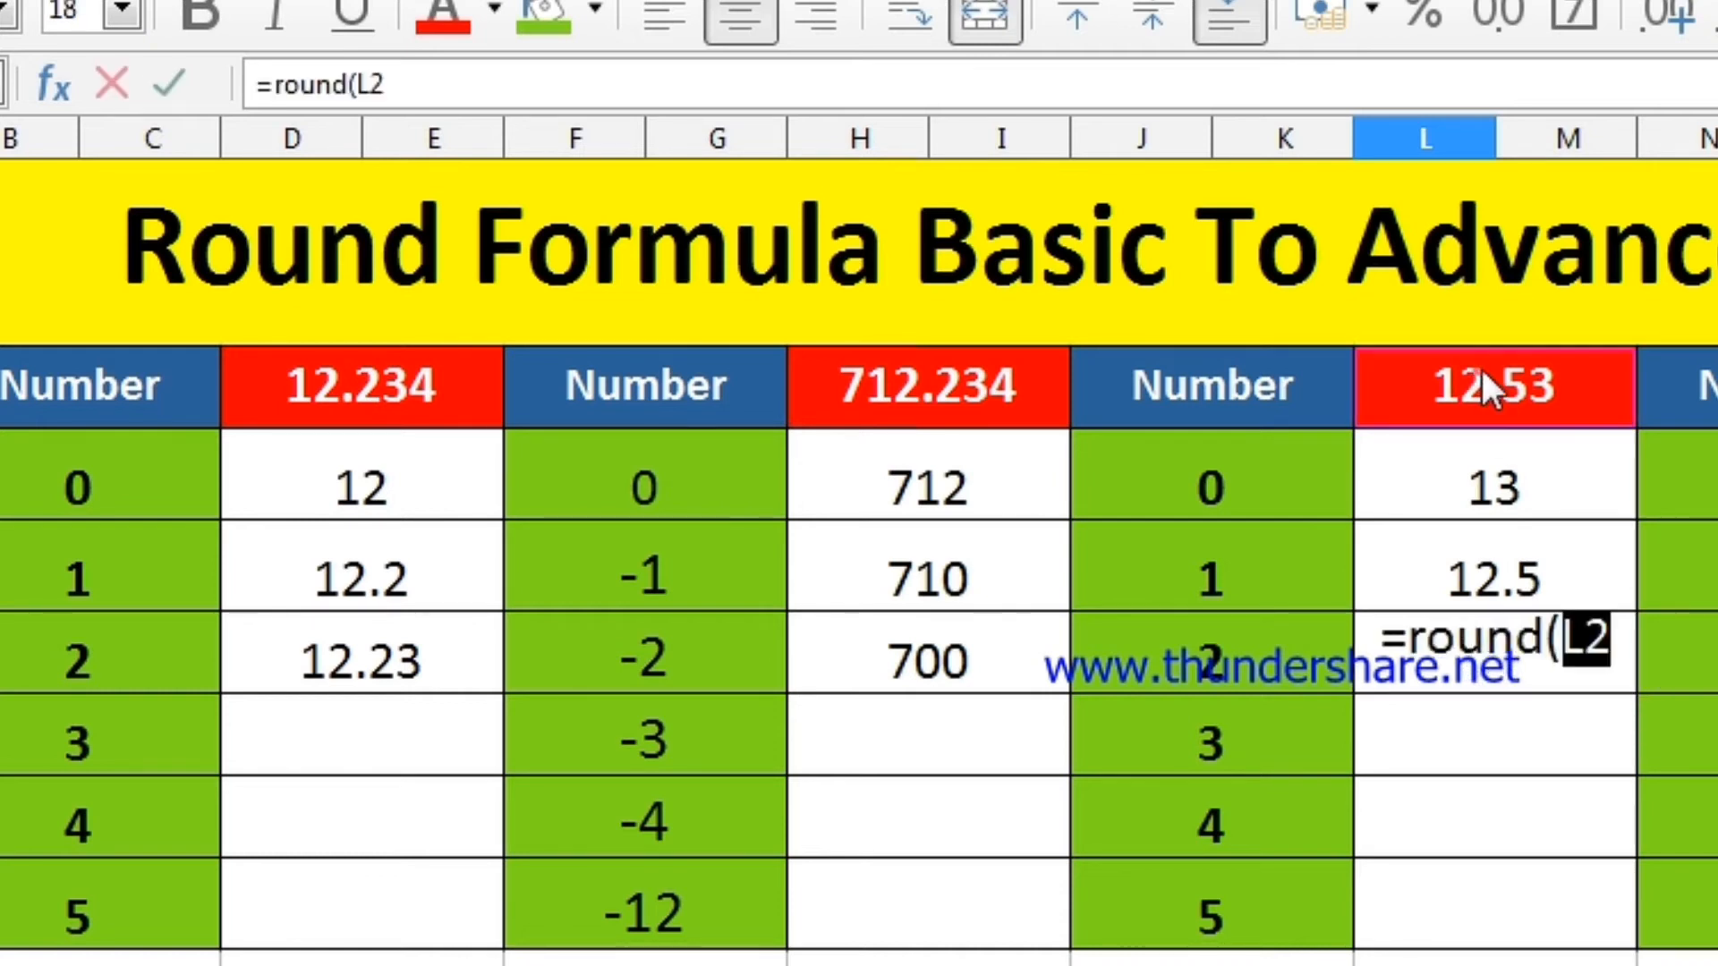
pyautogui.click(1613, 627)
pyautogui.write(',2')
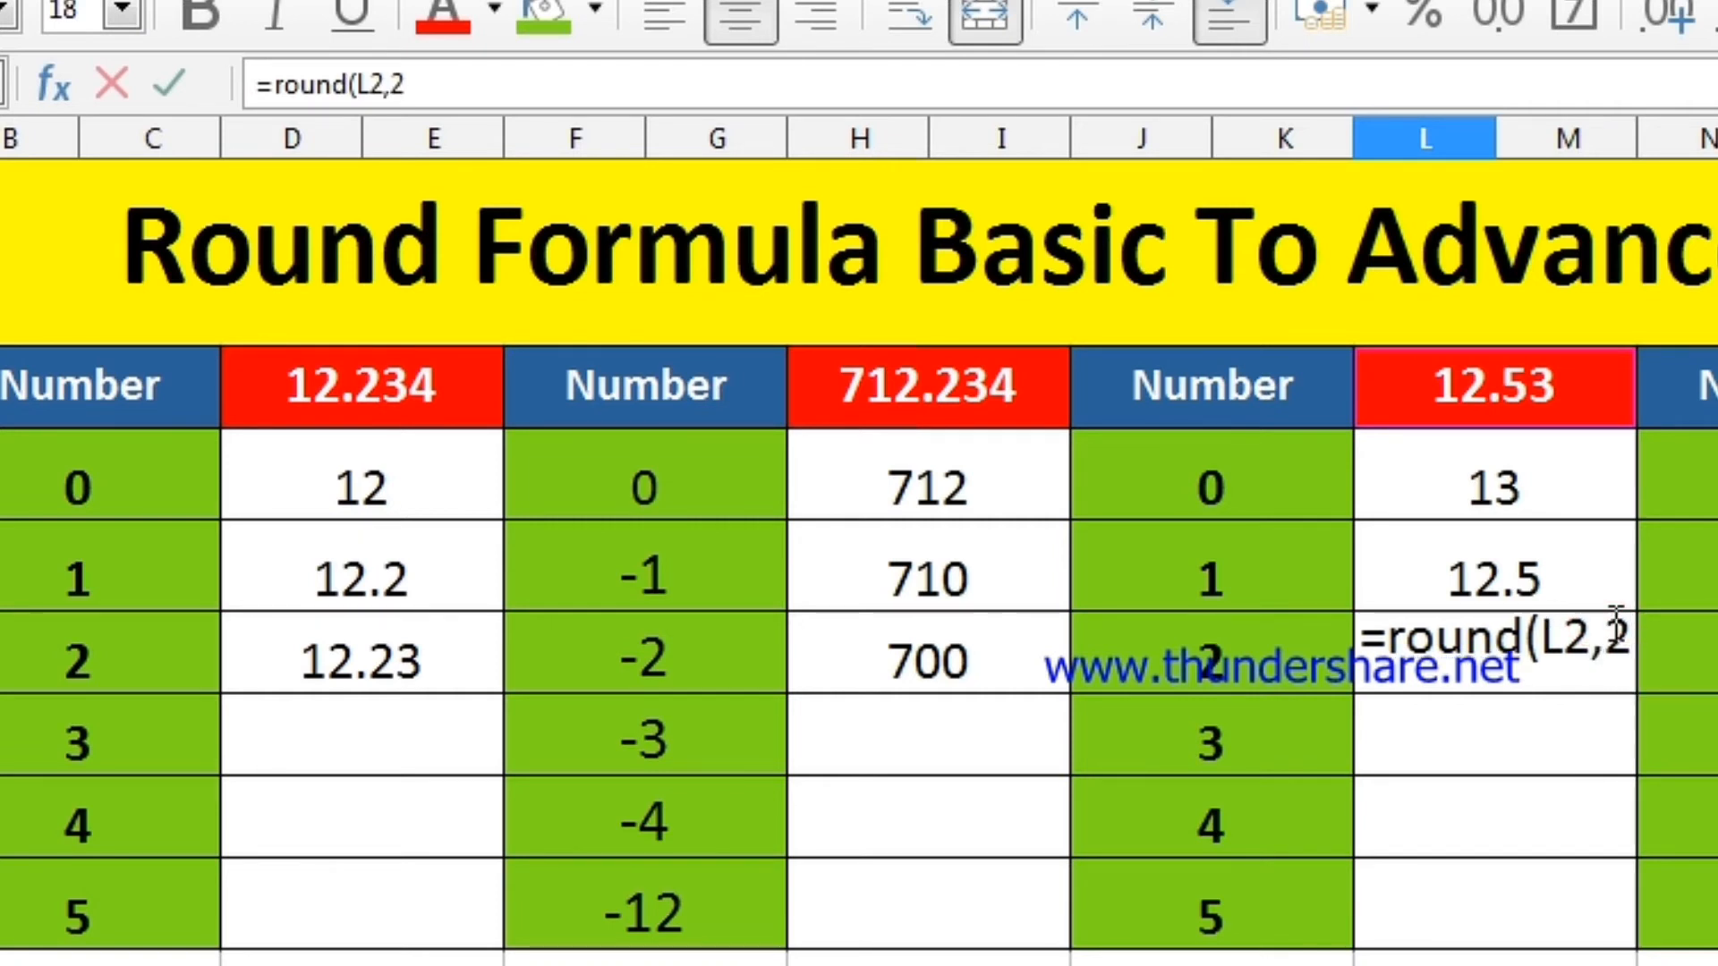
pyautogui.press('Return')
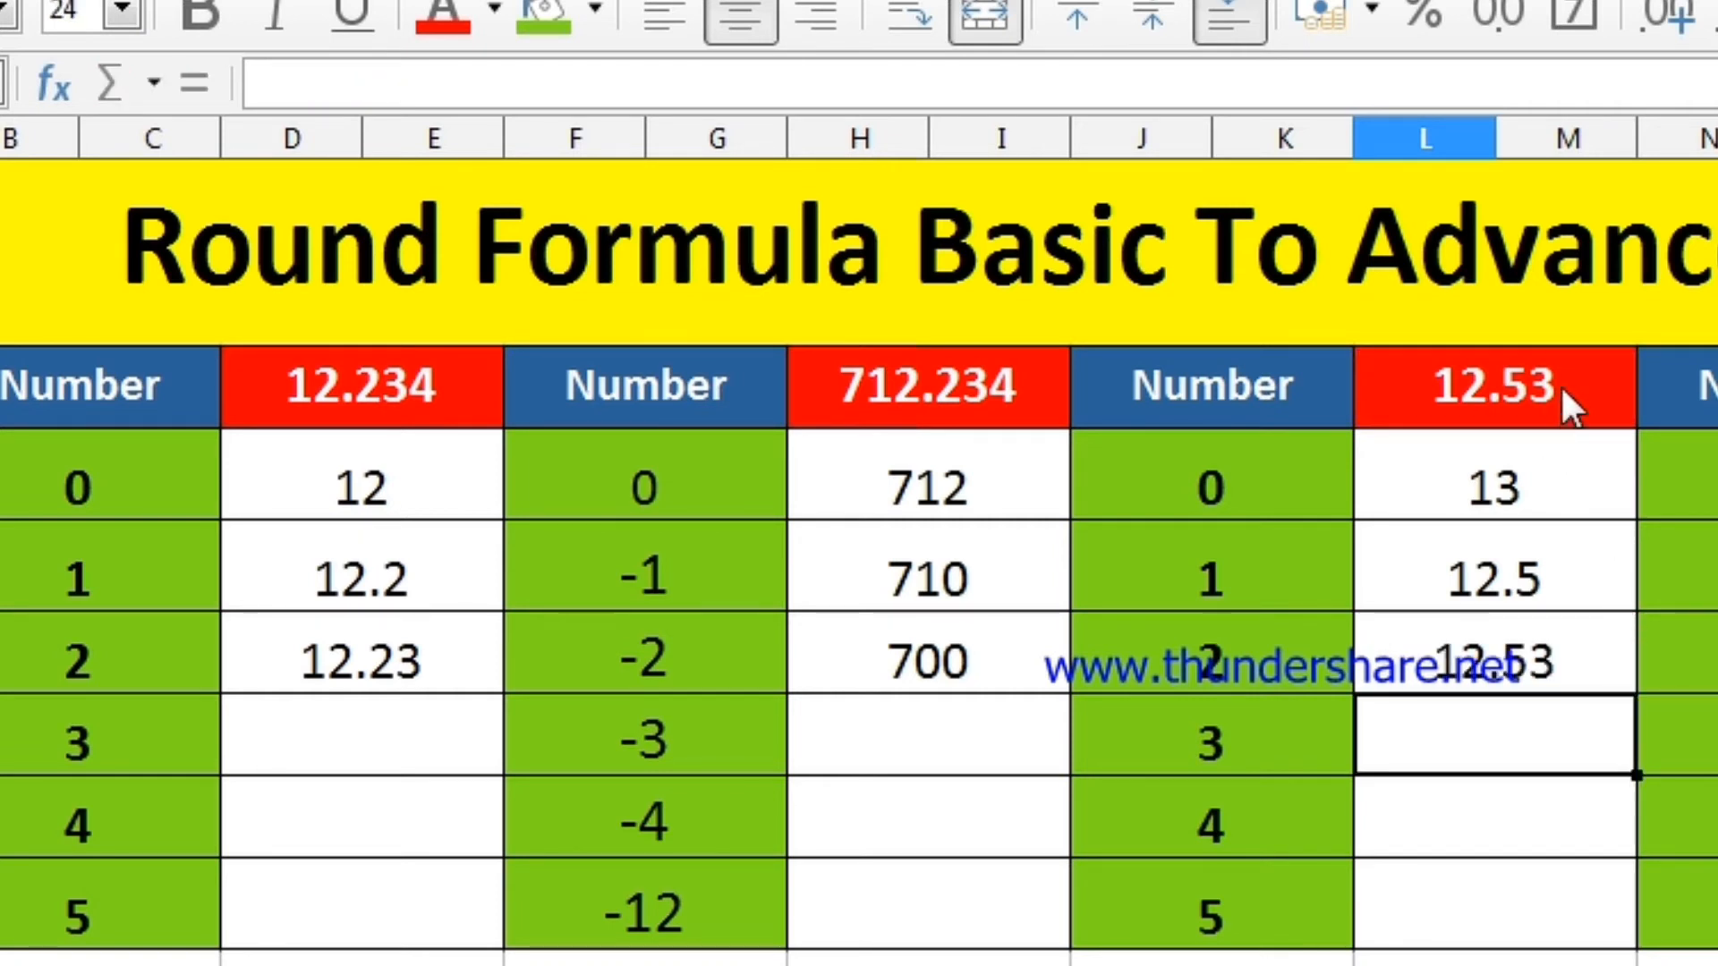
# Change the source number in L2 to 12.537
pyautogui.click(1561, 387)
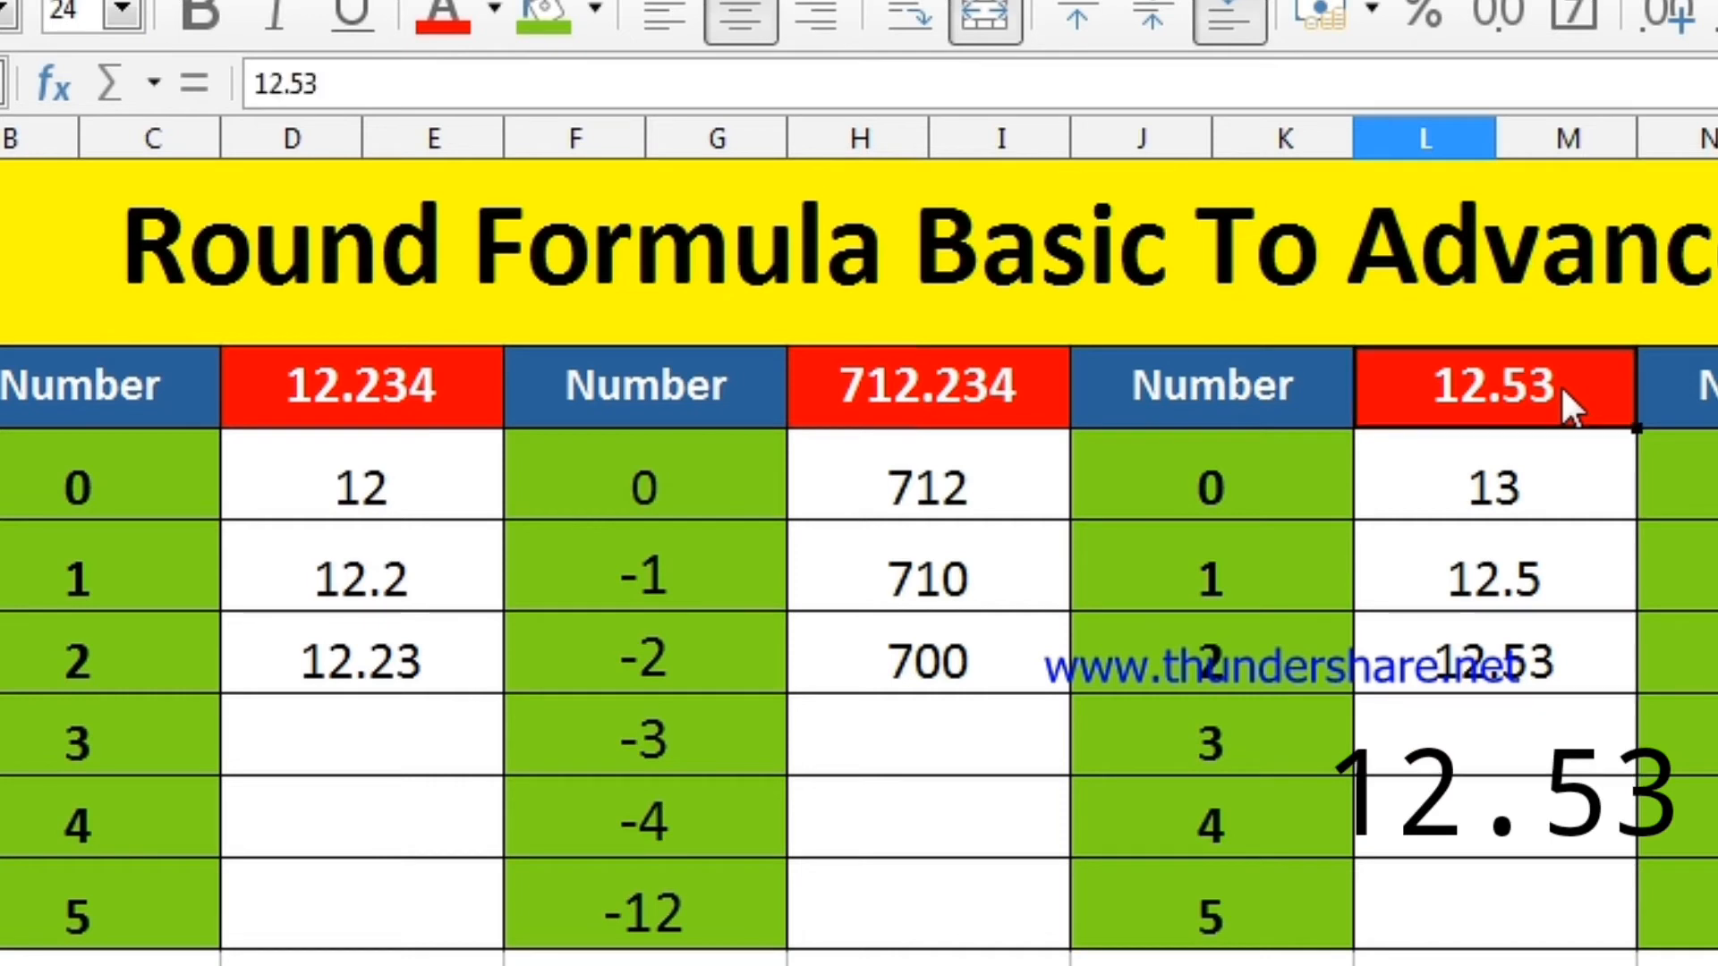
pyautogui.doubleClick(1560, 386)
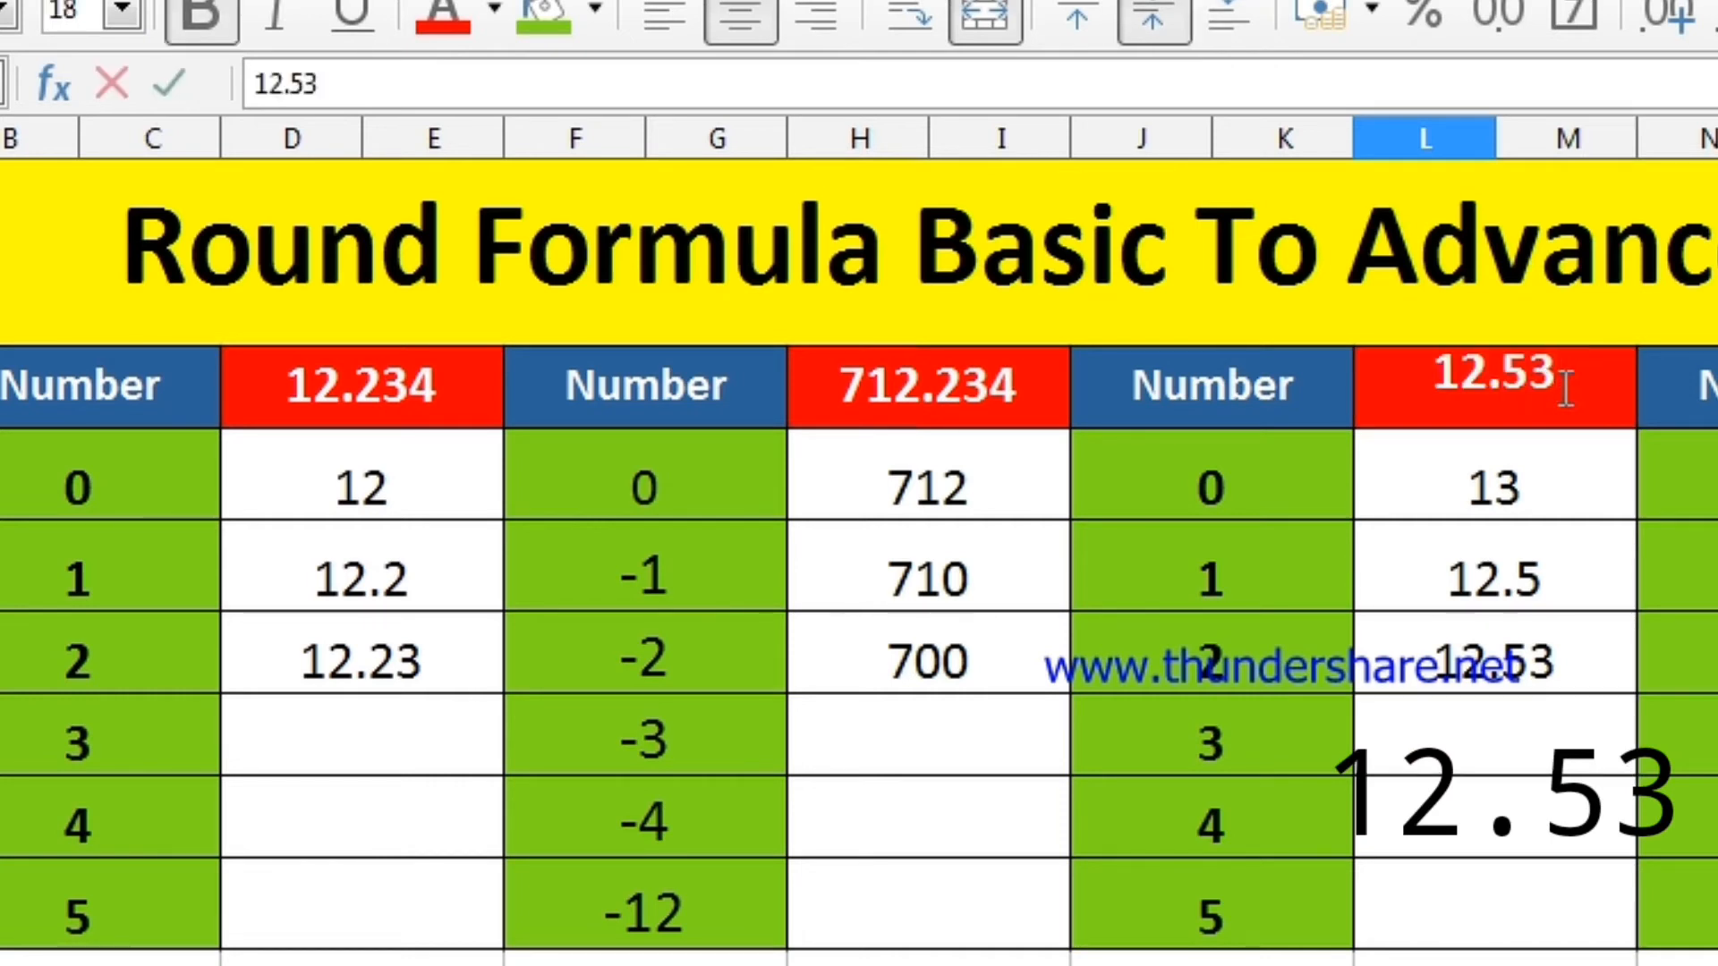
pyautogui.write('7')
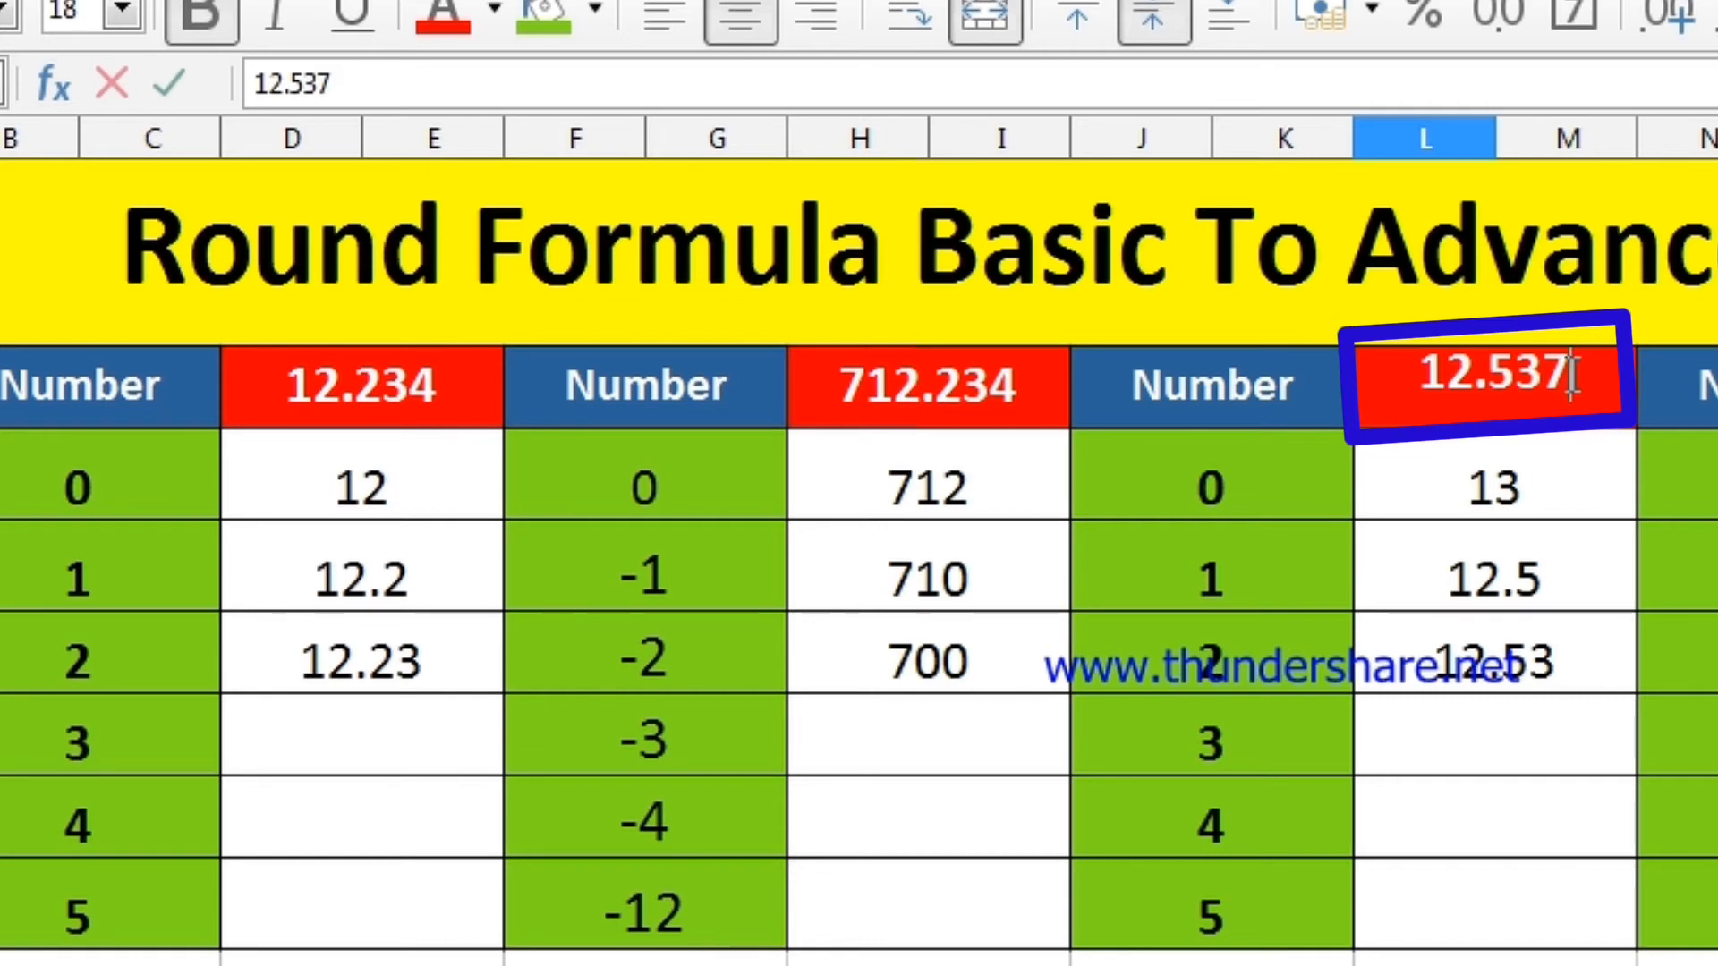
pyautogui.press('Return')
pyautogui.press('Down')
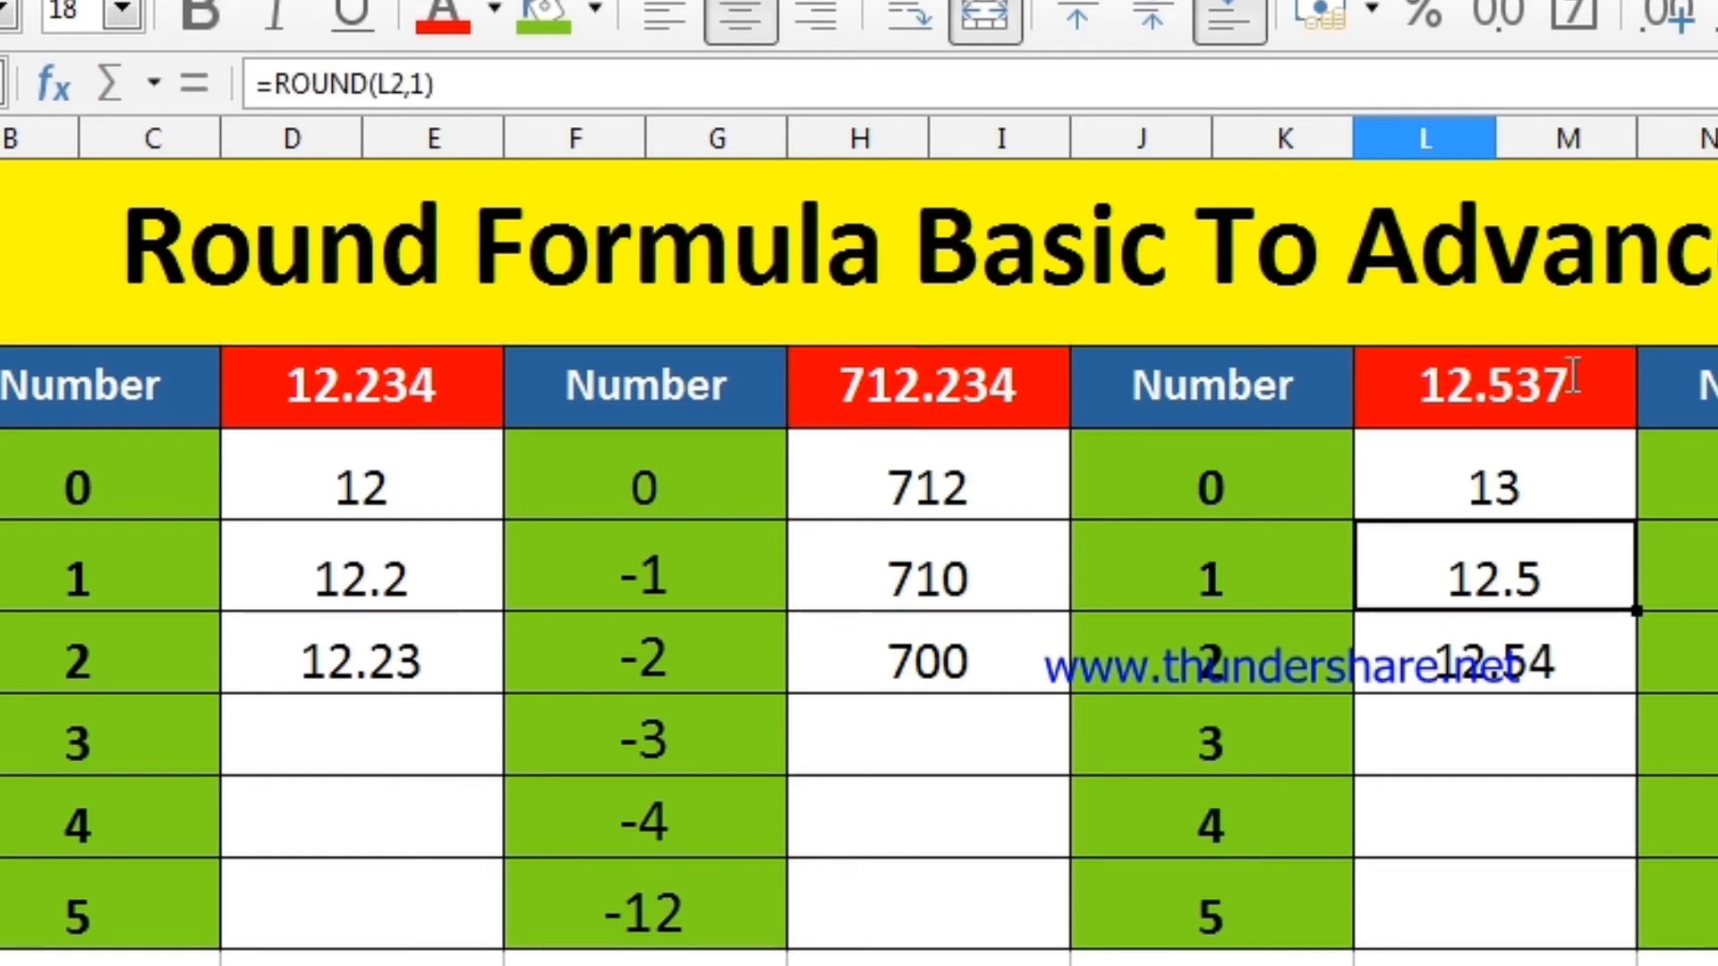
# Compare the ROUND formulas in L4 and L5, examining the decimal-place argument of each
pyautogui.click(1561, 637)
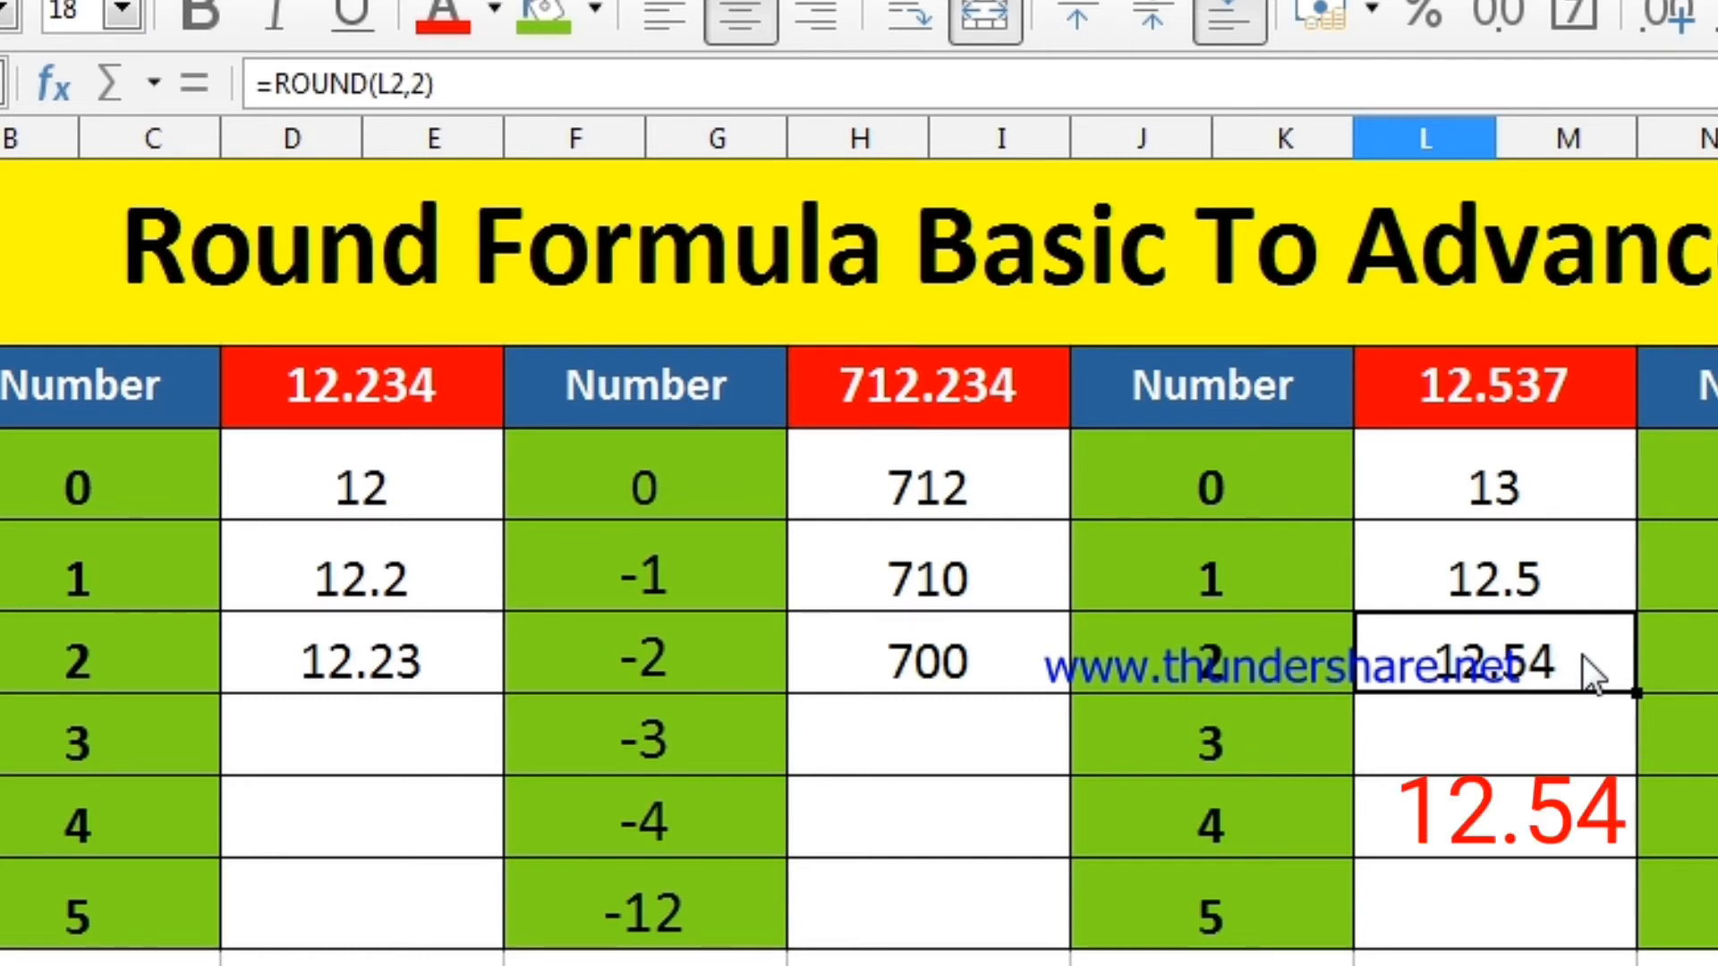
pyautogui.tripleClick(1531, 577)
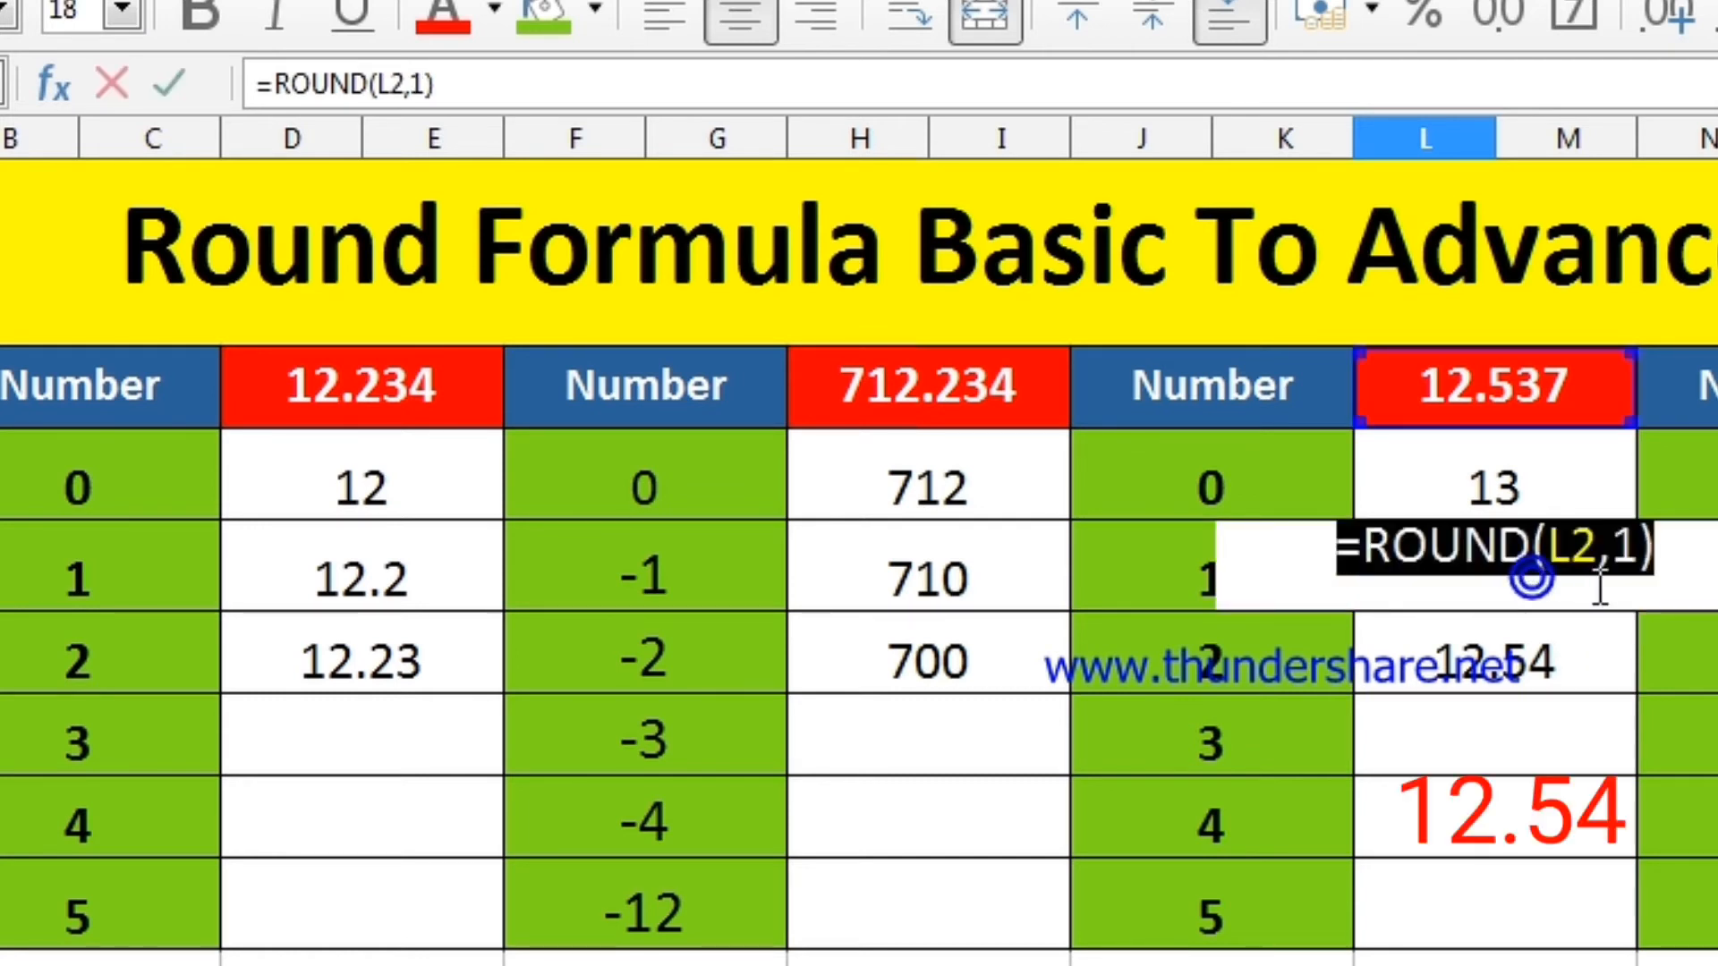
pyautogui.click(1643, 547)
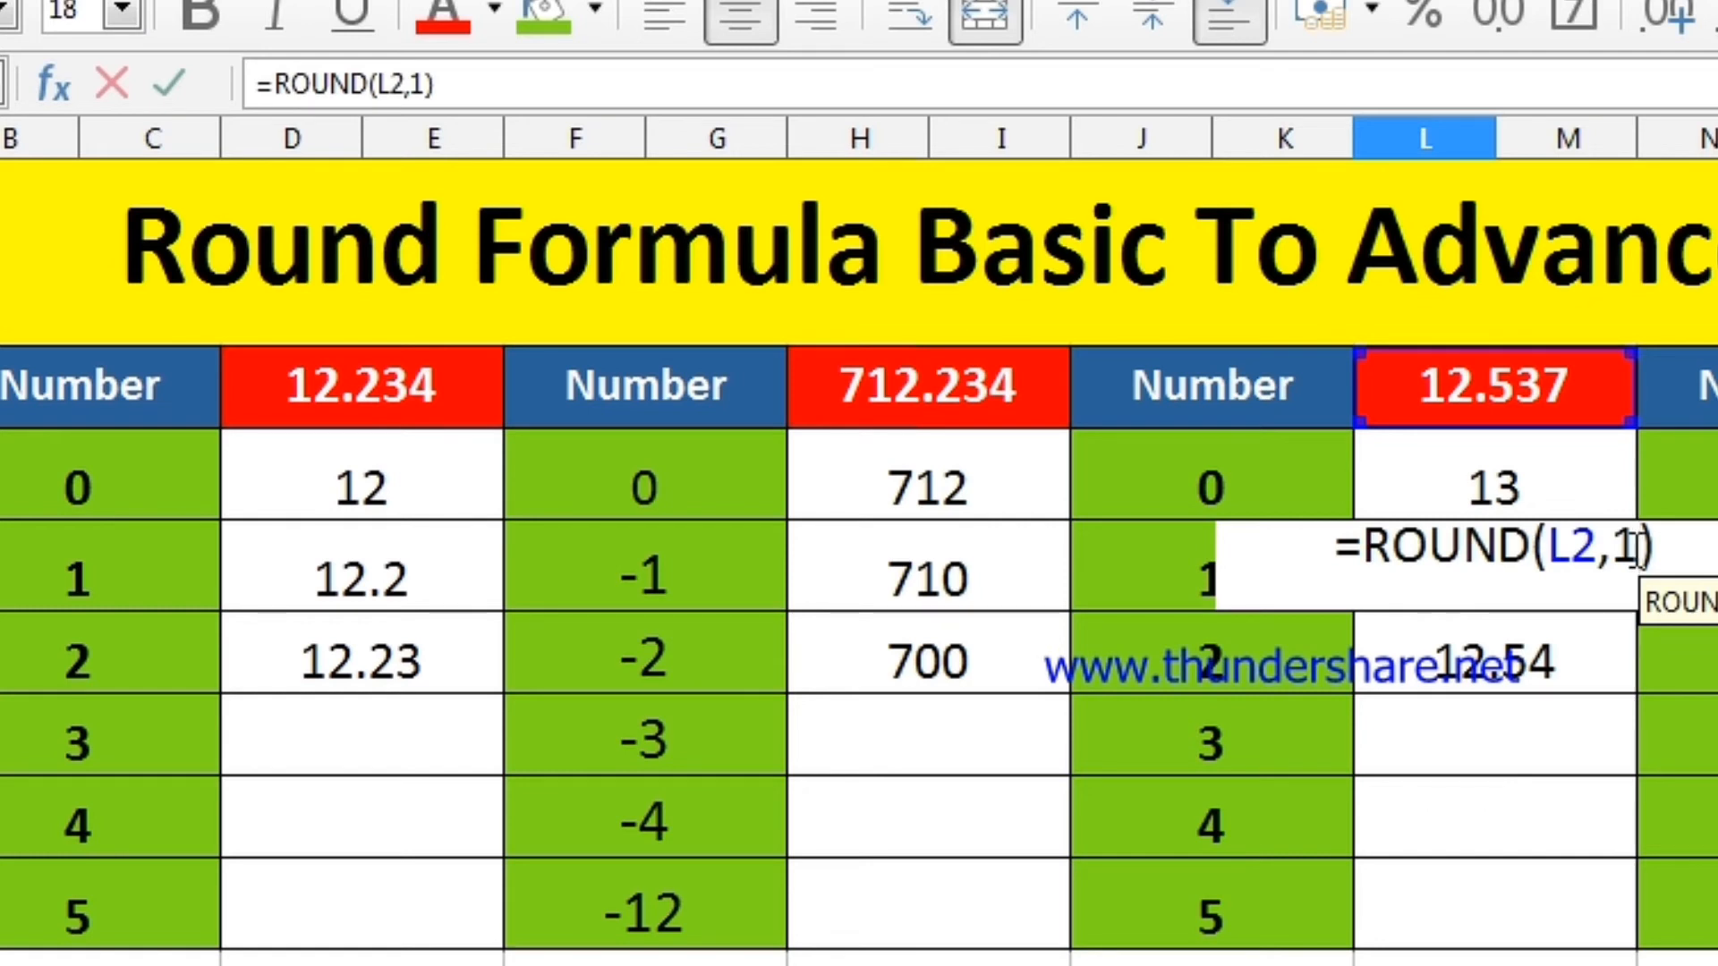
pyautogui.press('Return')
pyautogui.tripleClick(1521, 649)
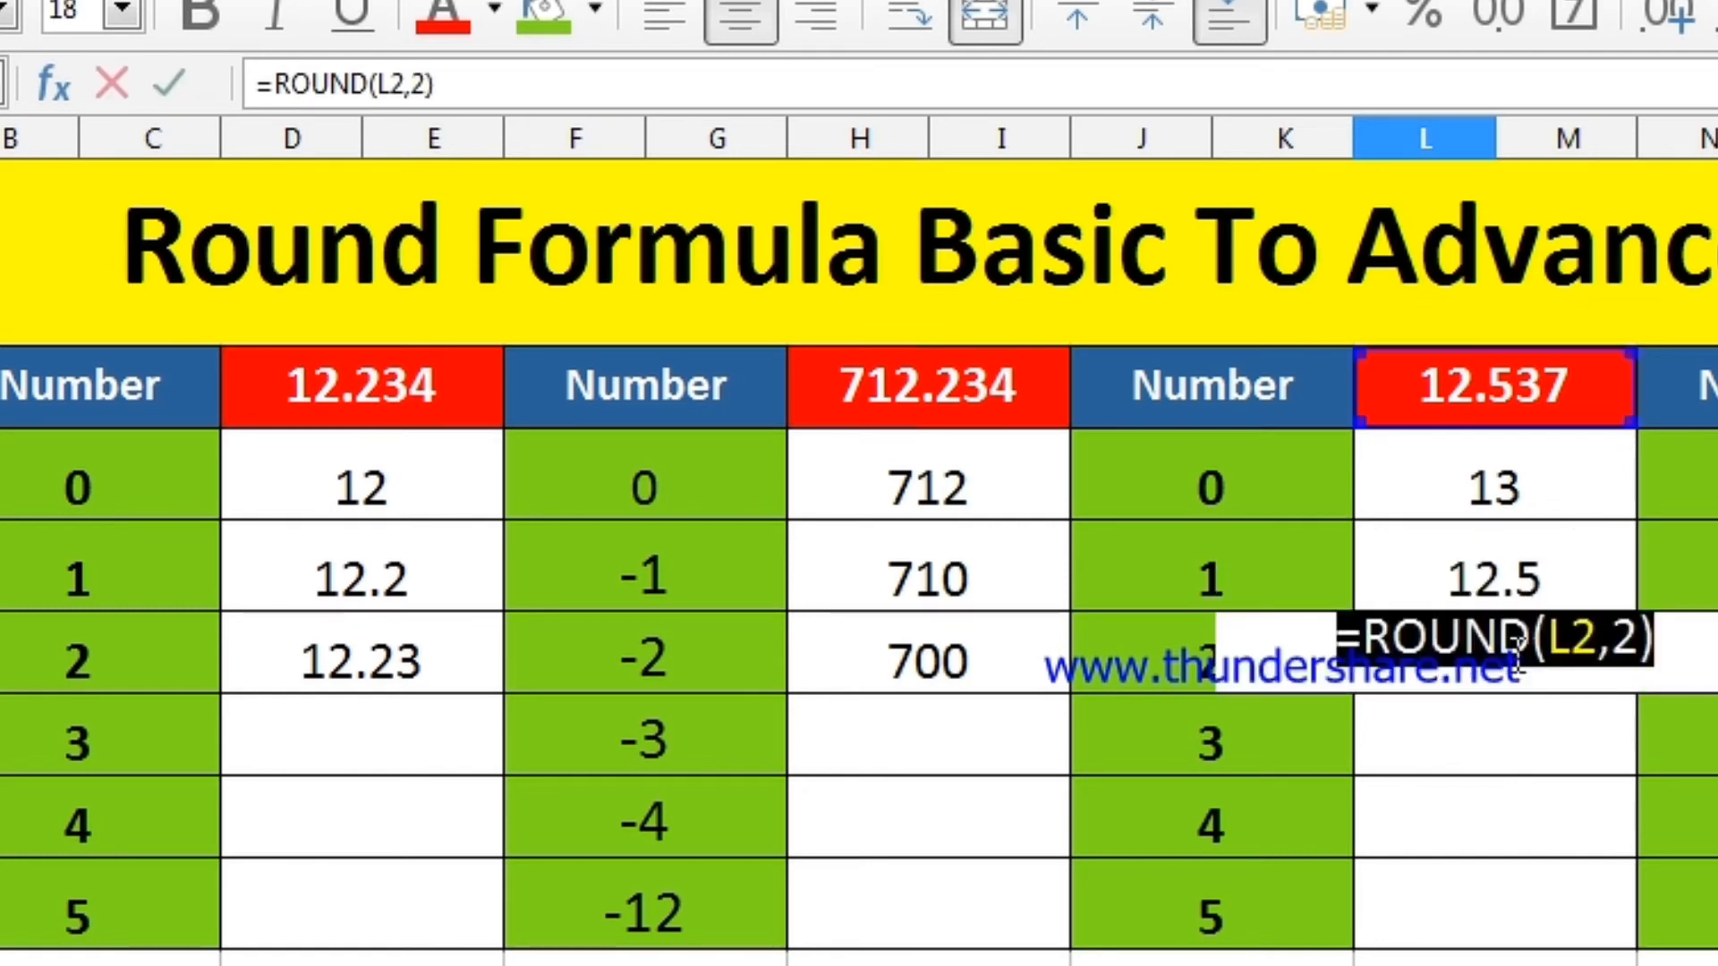
pyautogui.press('Return')
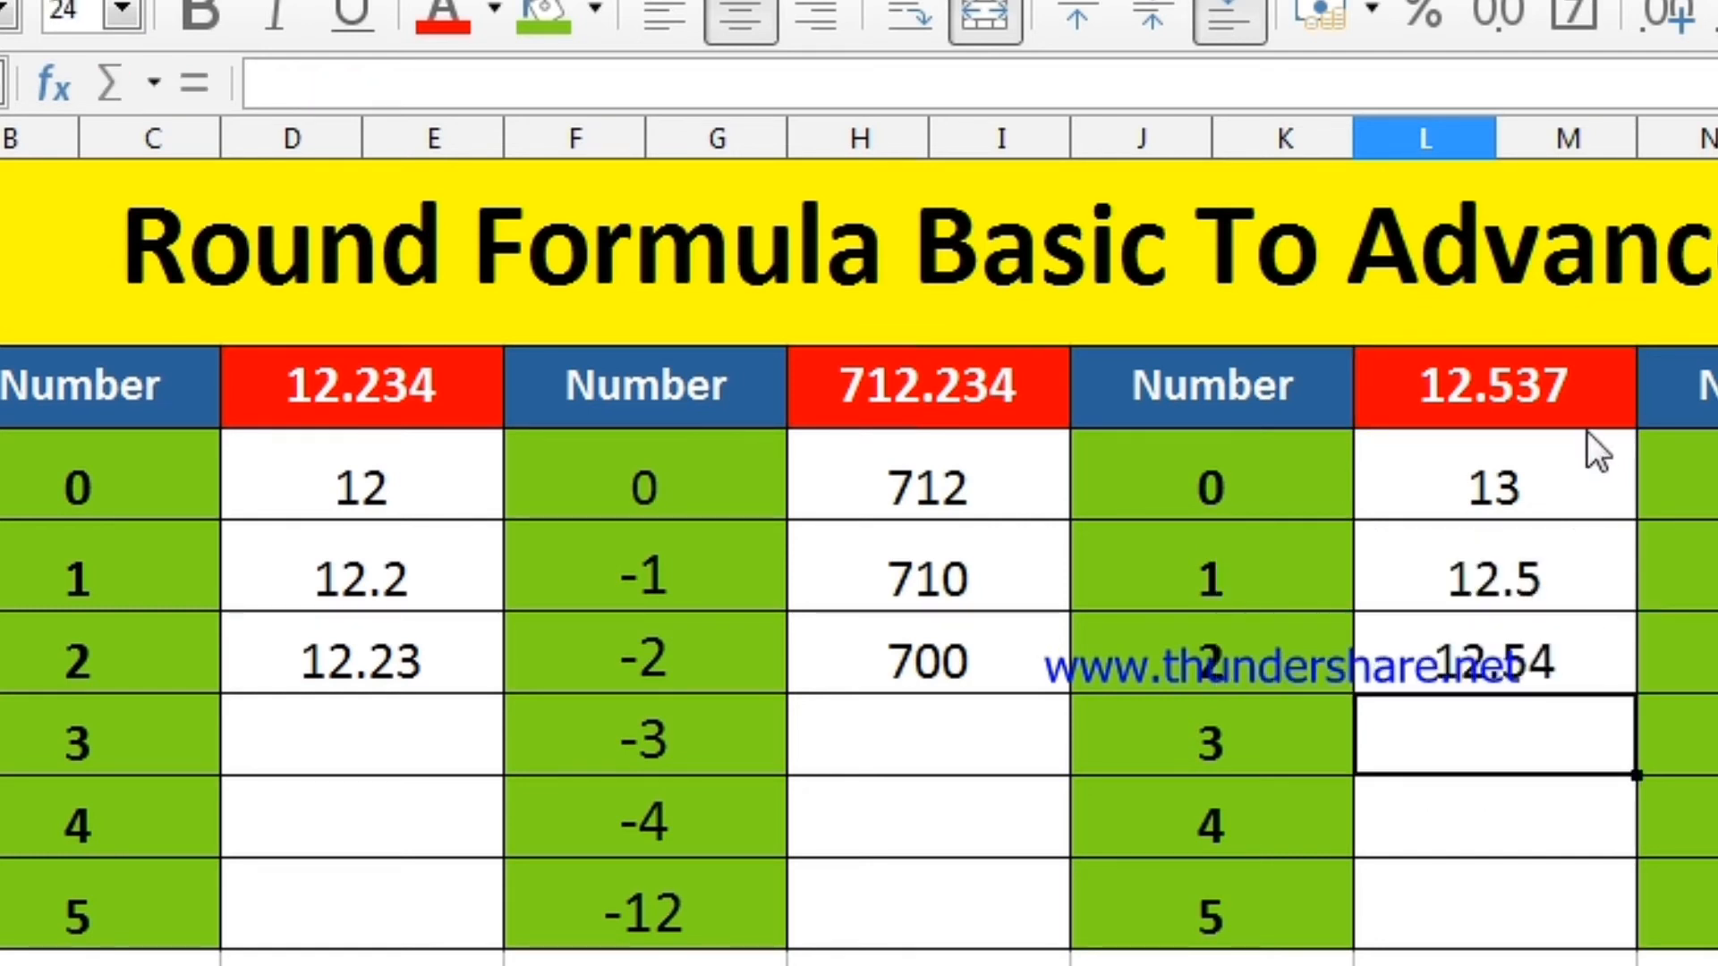
# Enter =ROUND(L2,3) in cell L6 to round the L2 value to three decimal places
pyautogui.write('=round(')
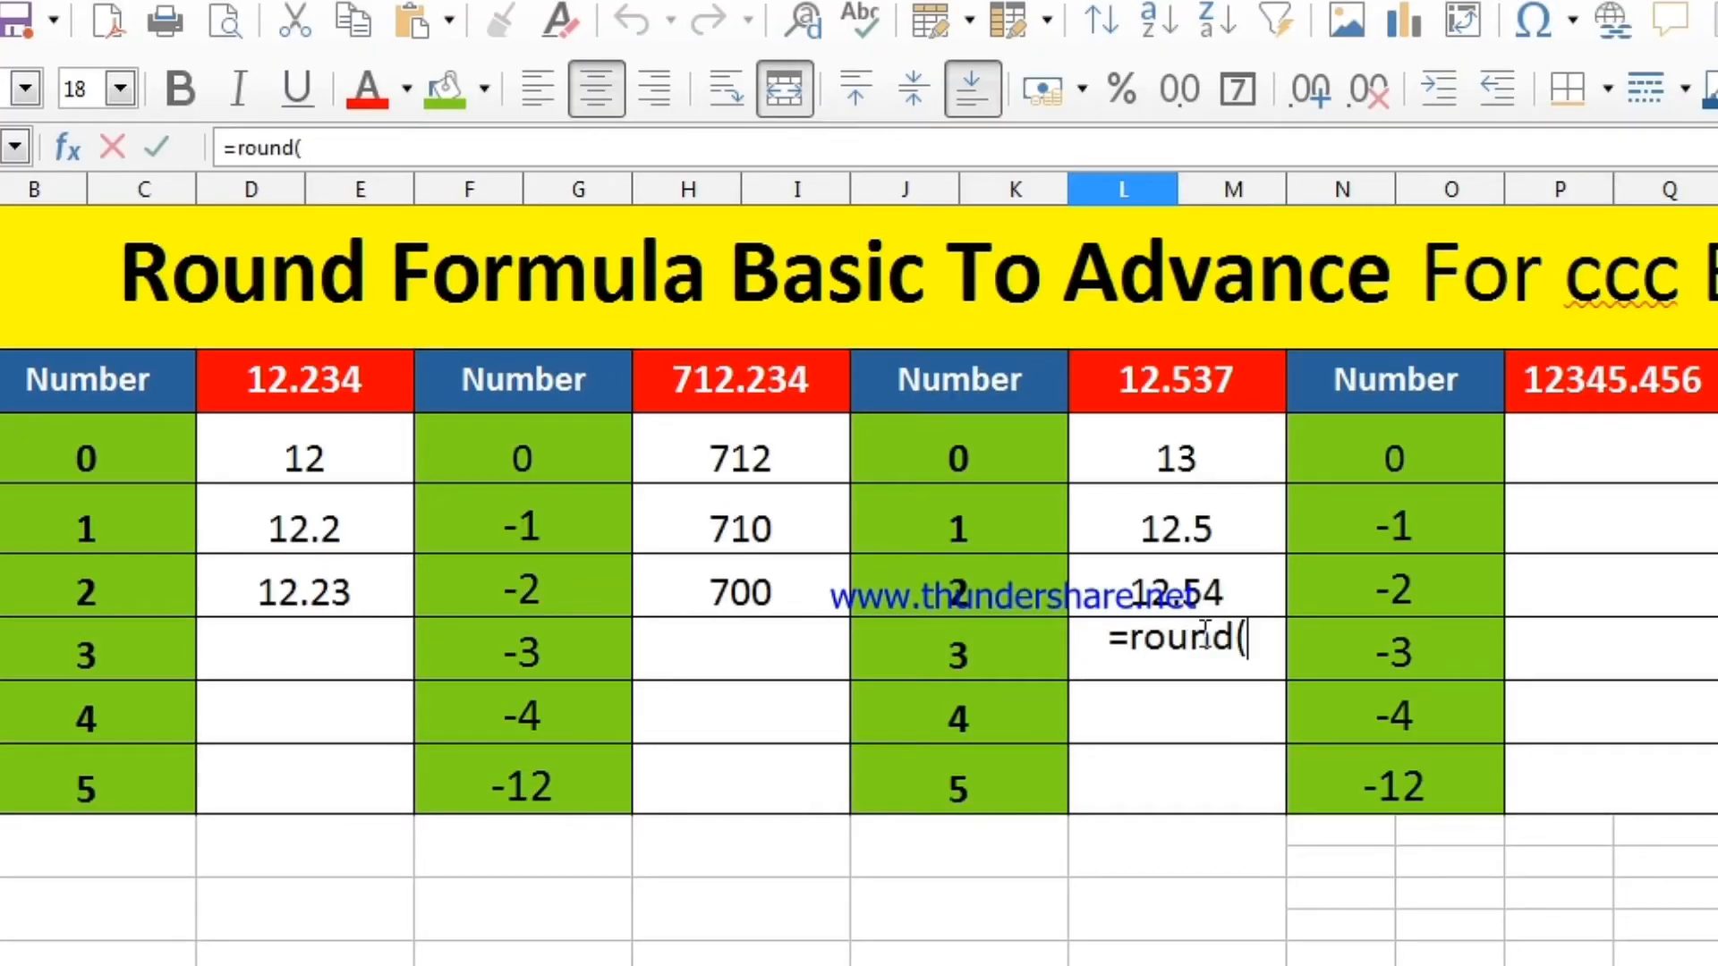
pyautogui.click(1520, 407)
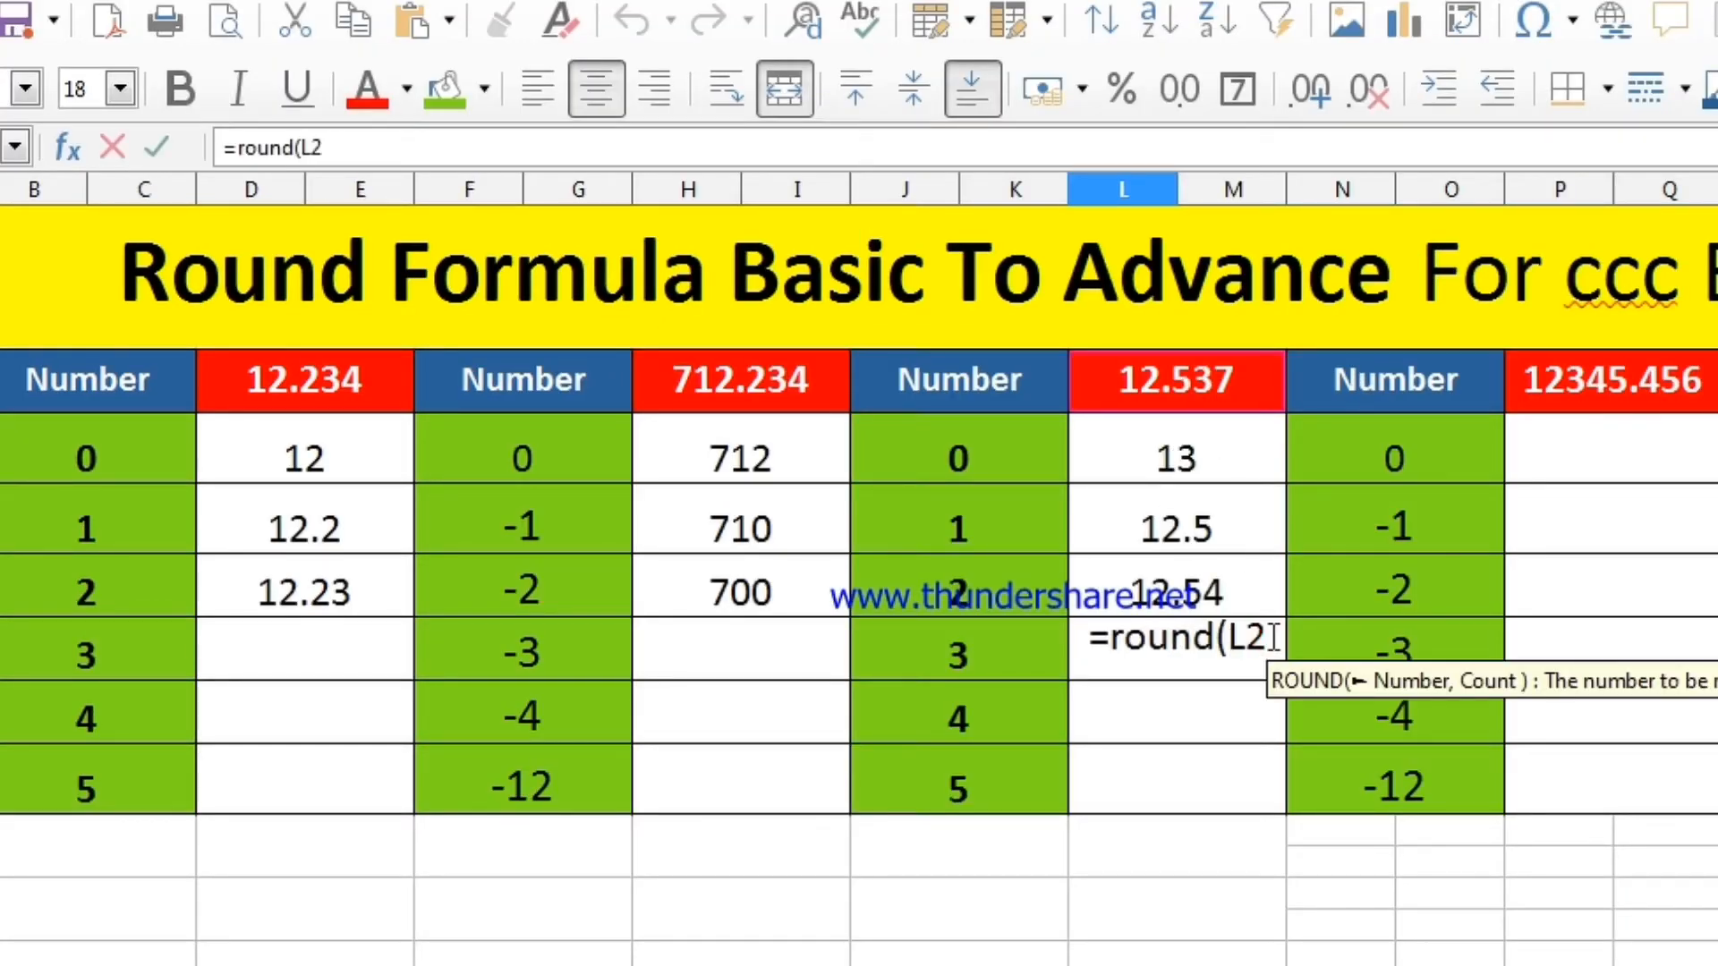
pyautogui.write(',3')
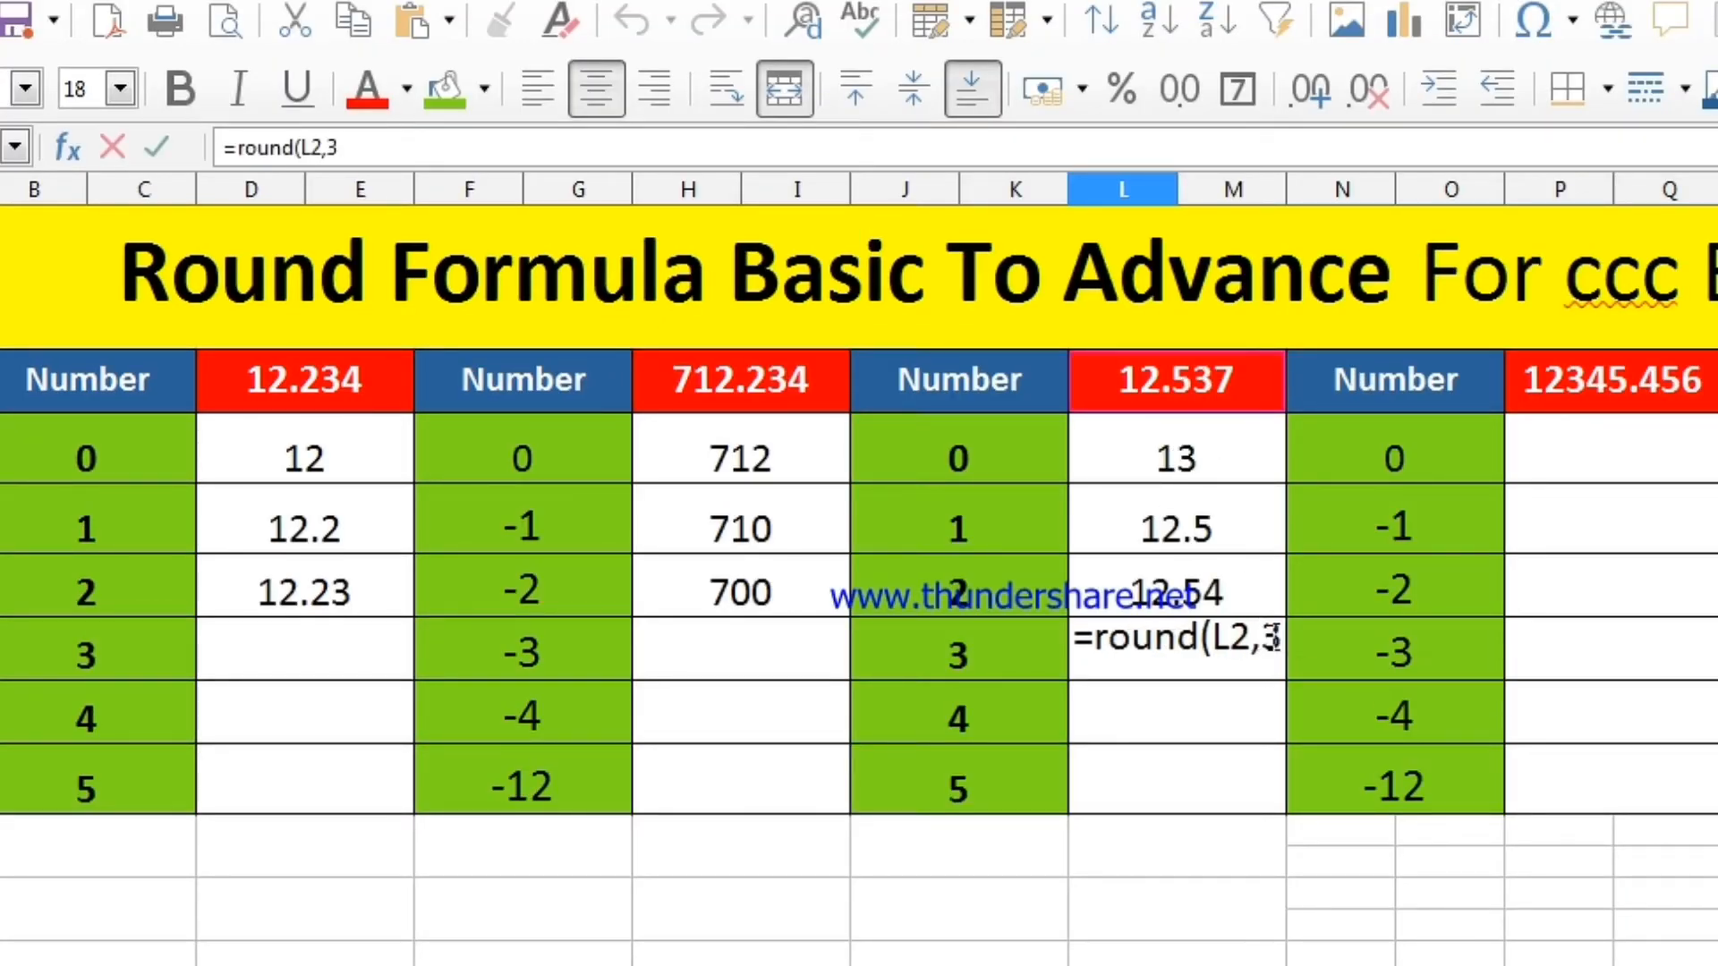
pyautogui.press('Return')
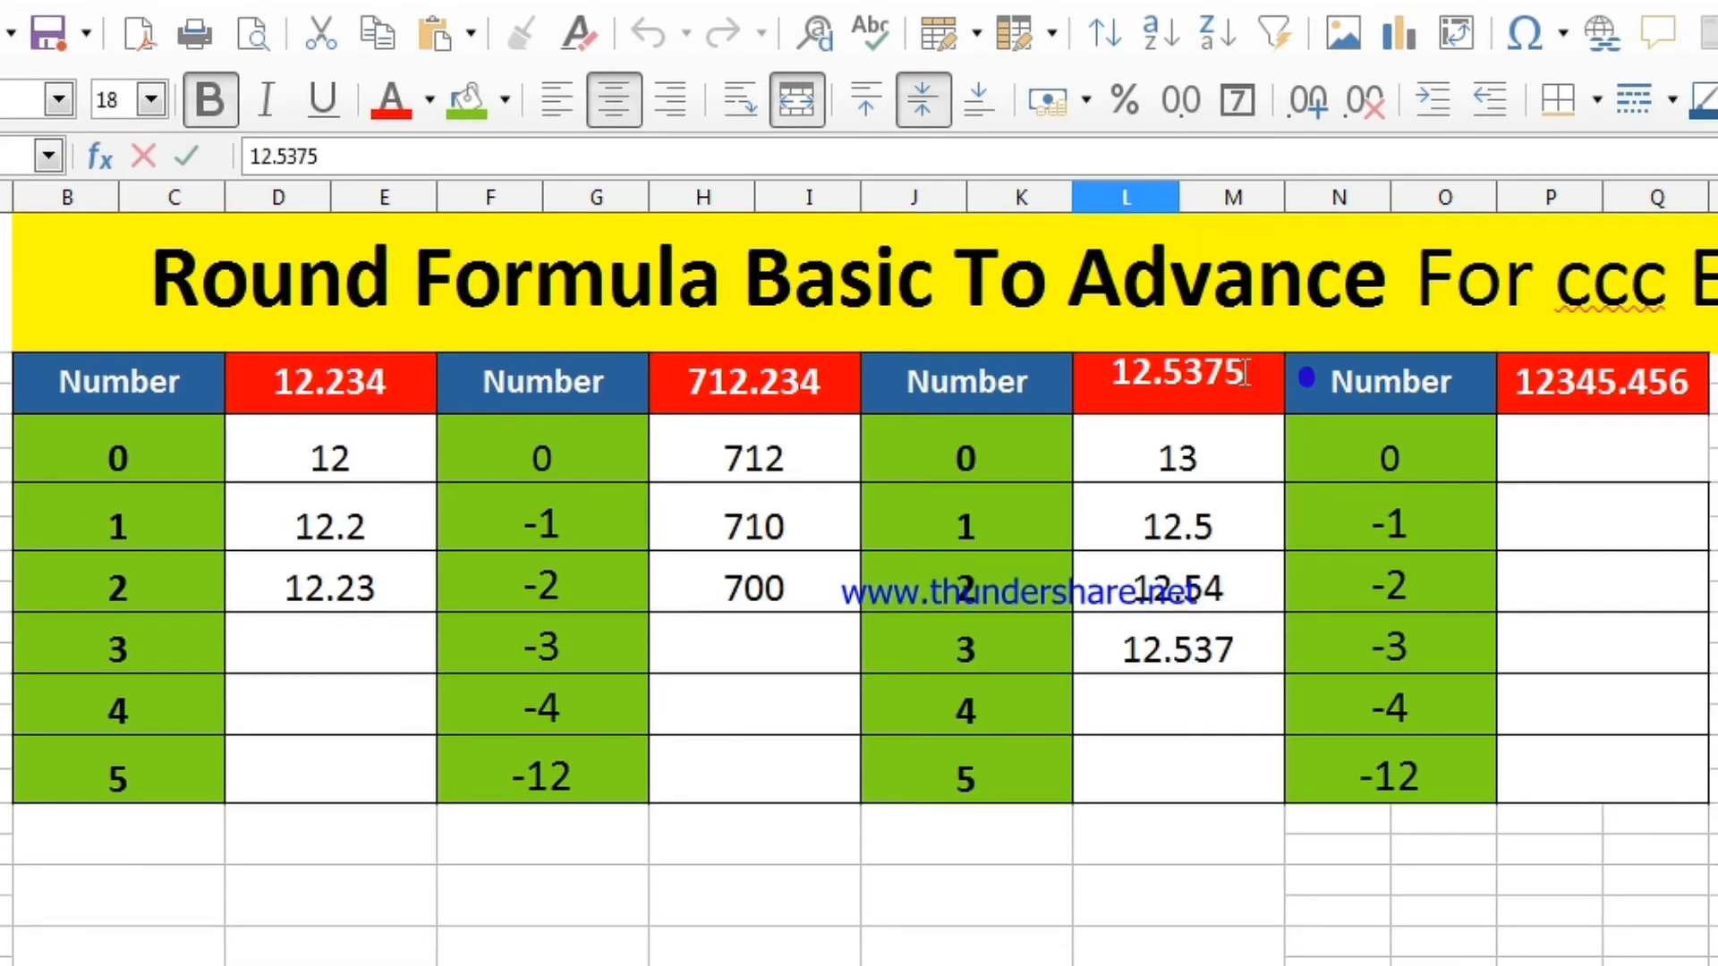
# Change the source number in L2 to 12.5375 and check the ROUND formulas in L6 and L5 against it
pyautogui.press('Return')
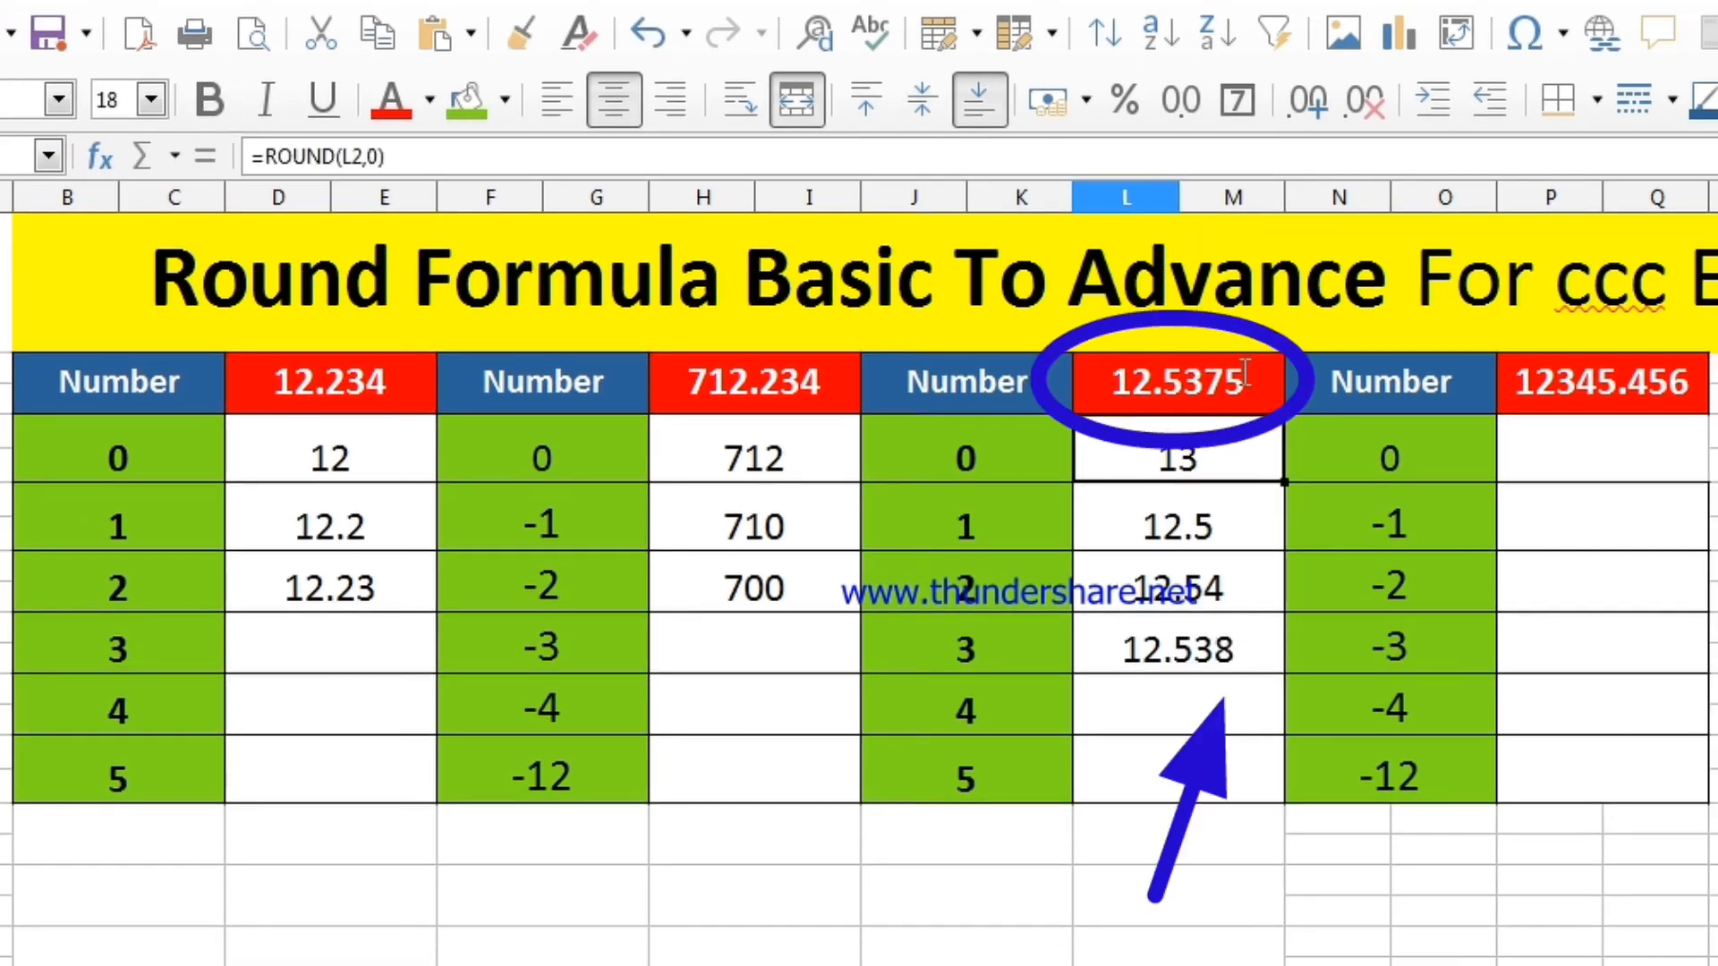
pyautogui.doubleClick(1233, 648)
pyautogui.press('Return')
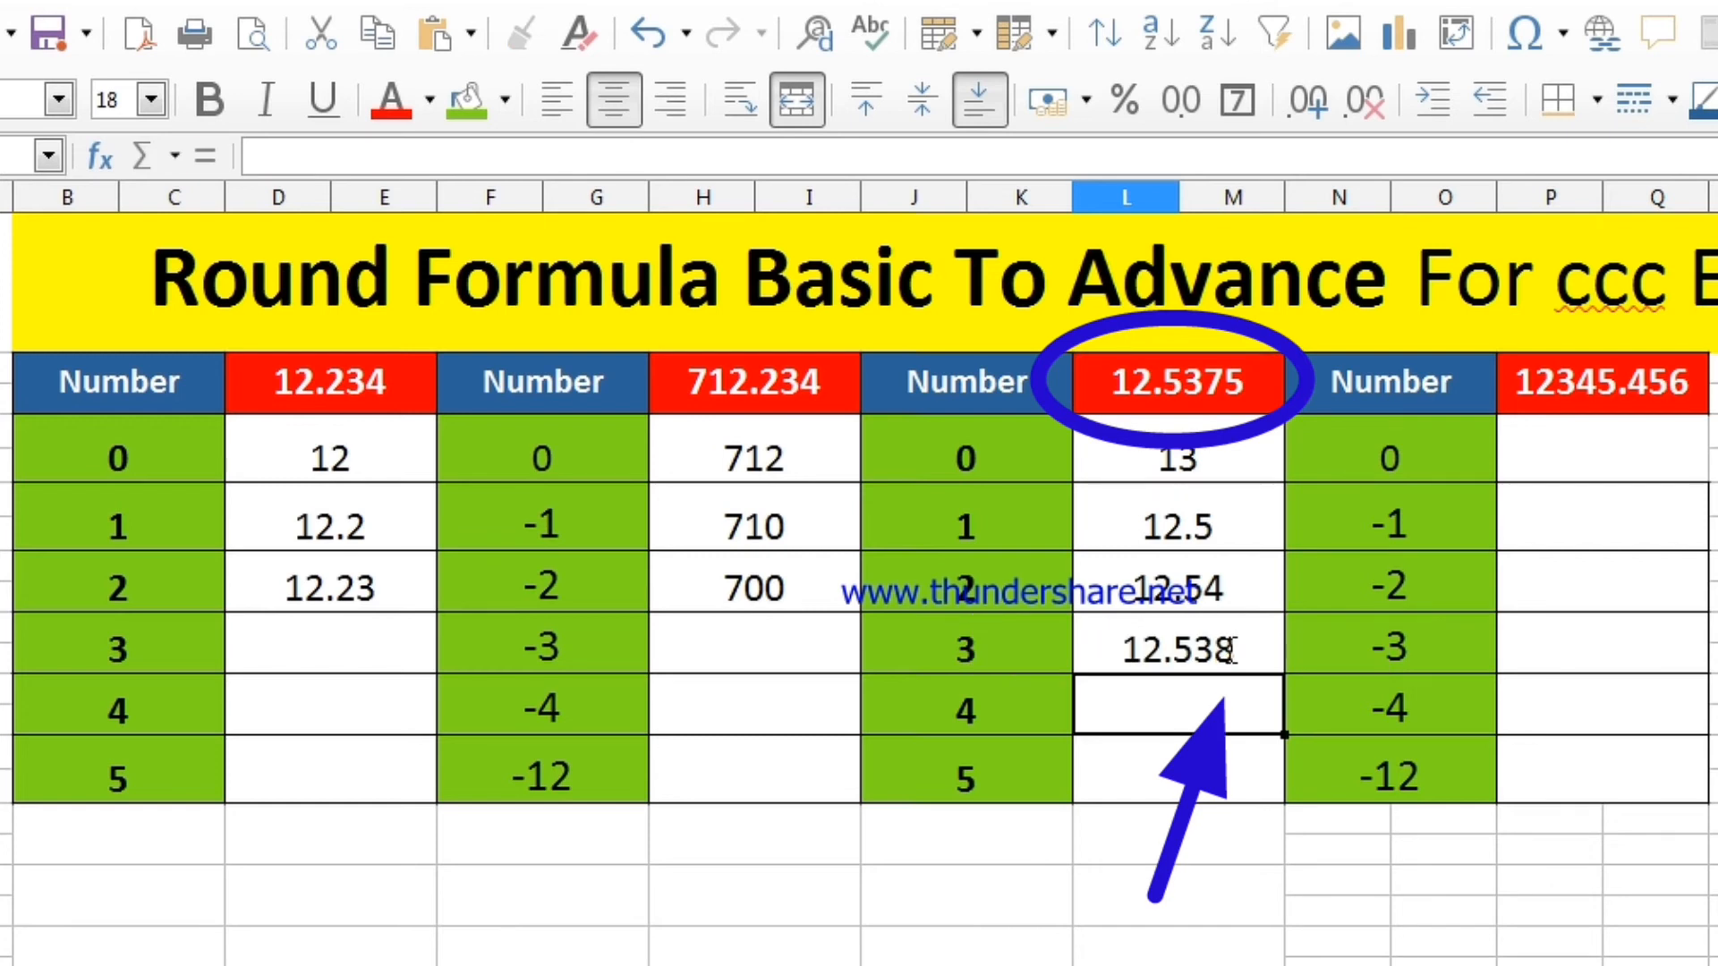
pyautogui.doubleClick(1277, 638)
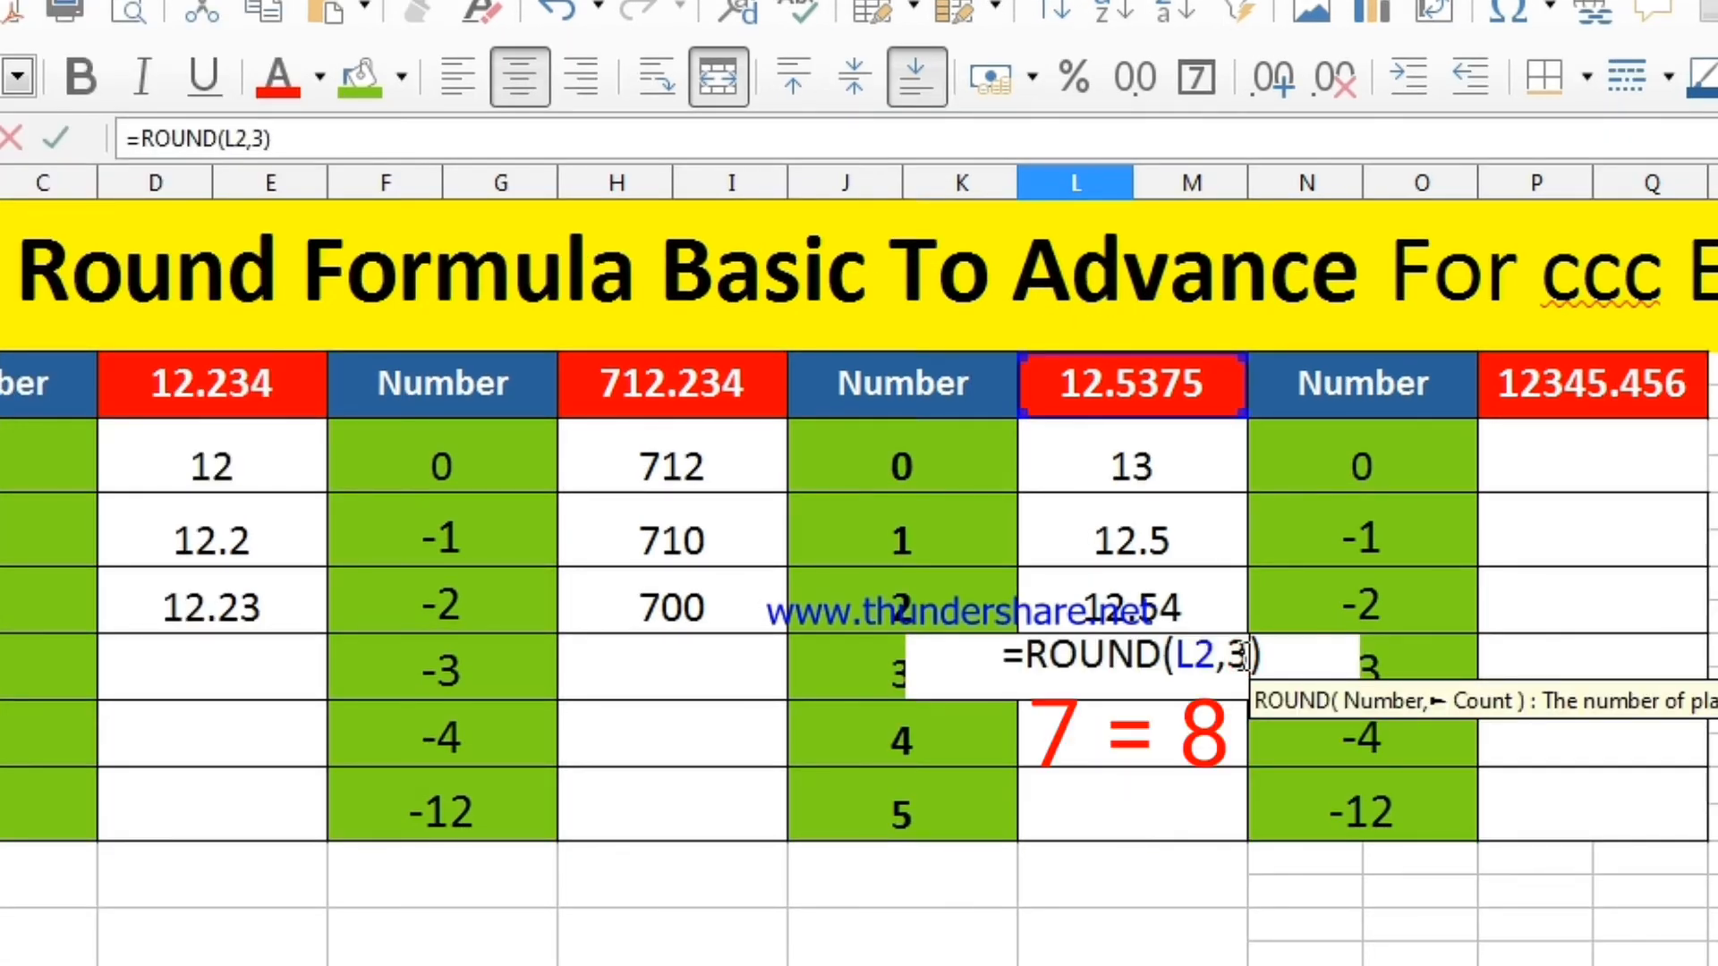
pyautogui.press('Return')
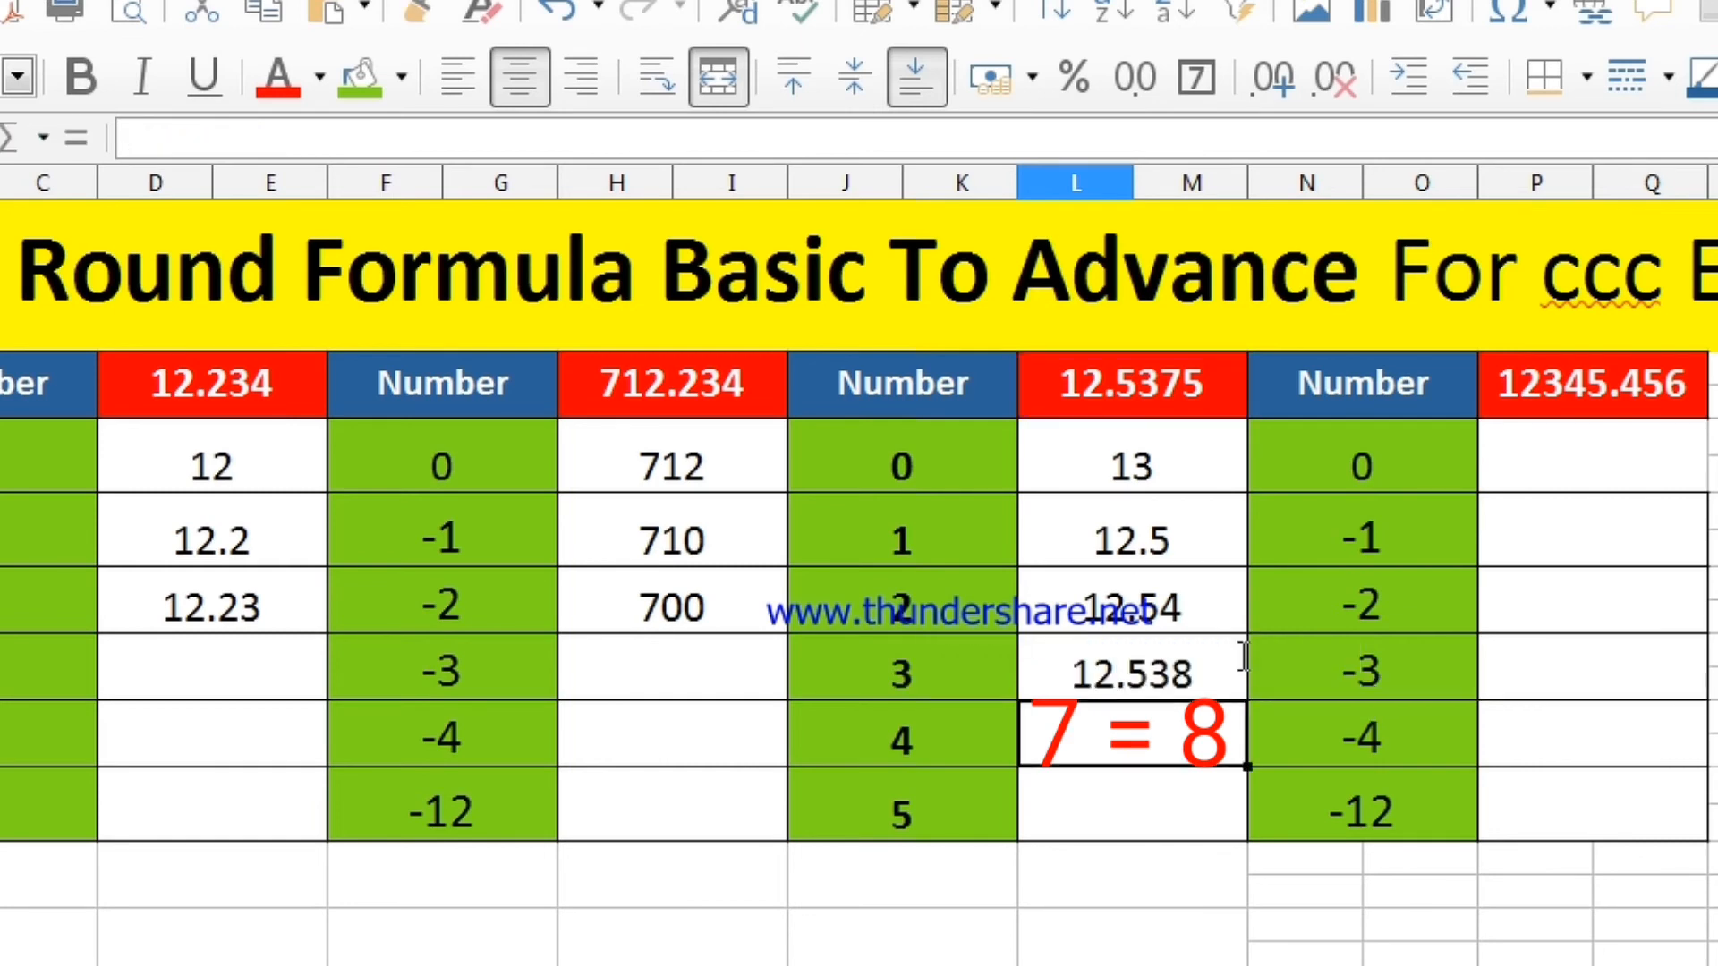
pyautogui.doubleClick(1185, 614)
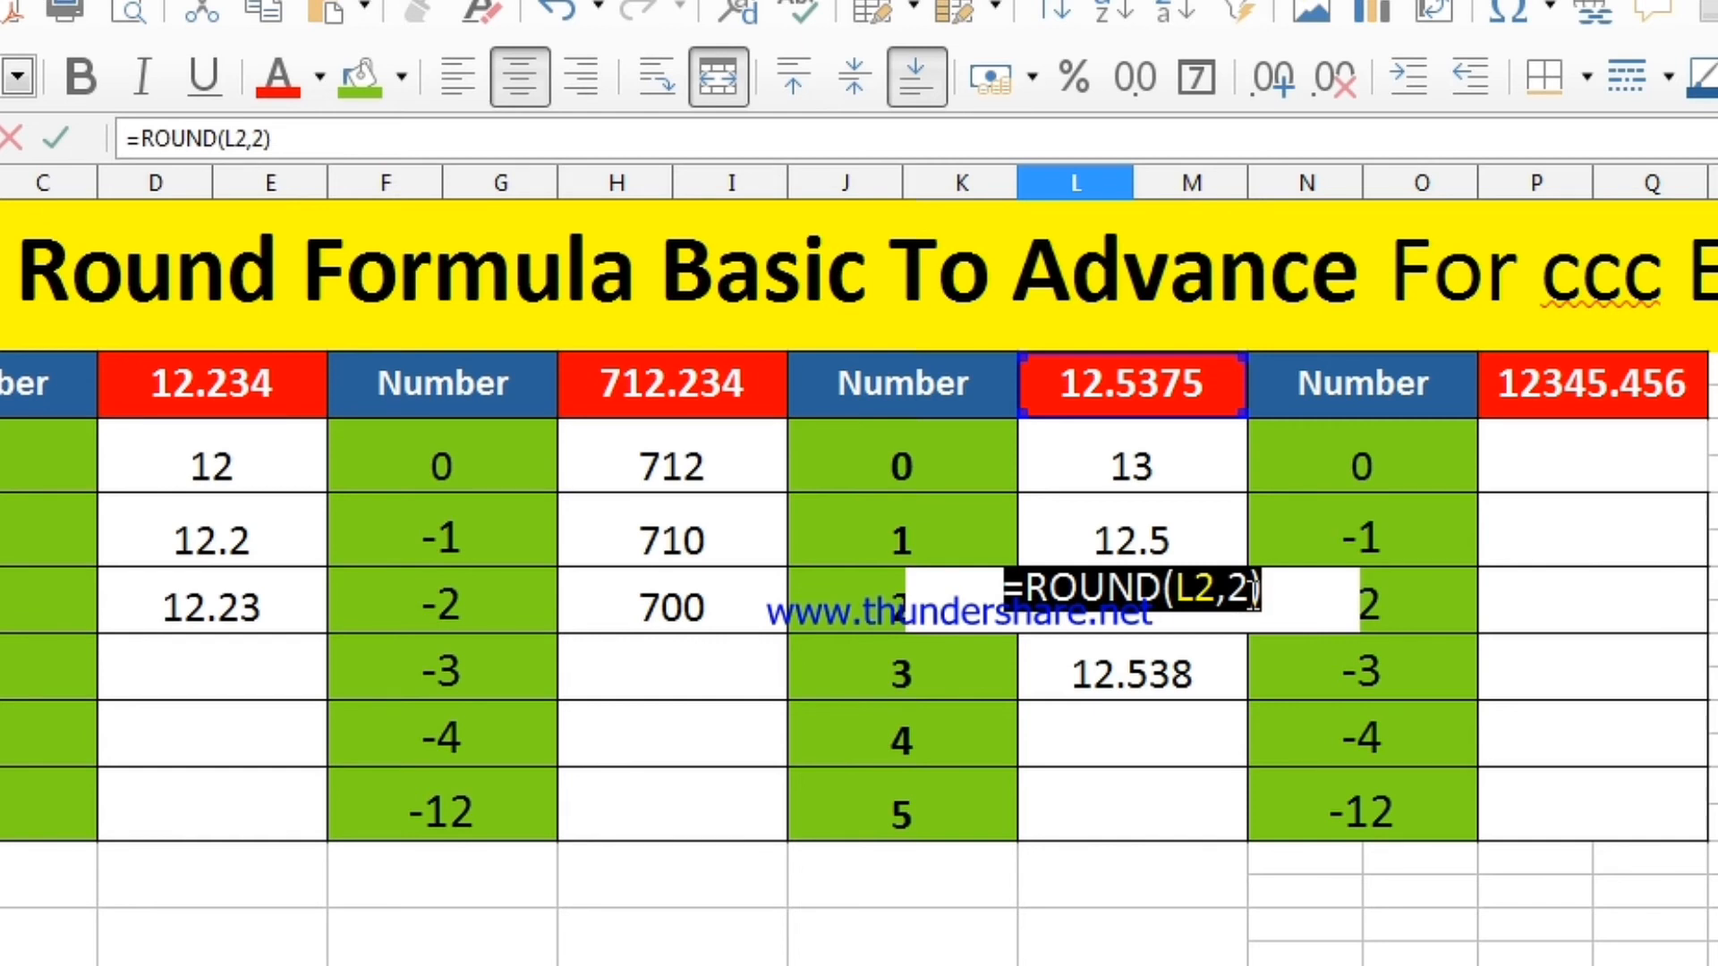
pyautogui.press('Return')
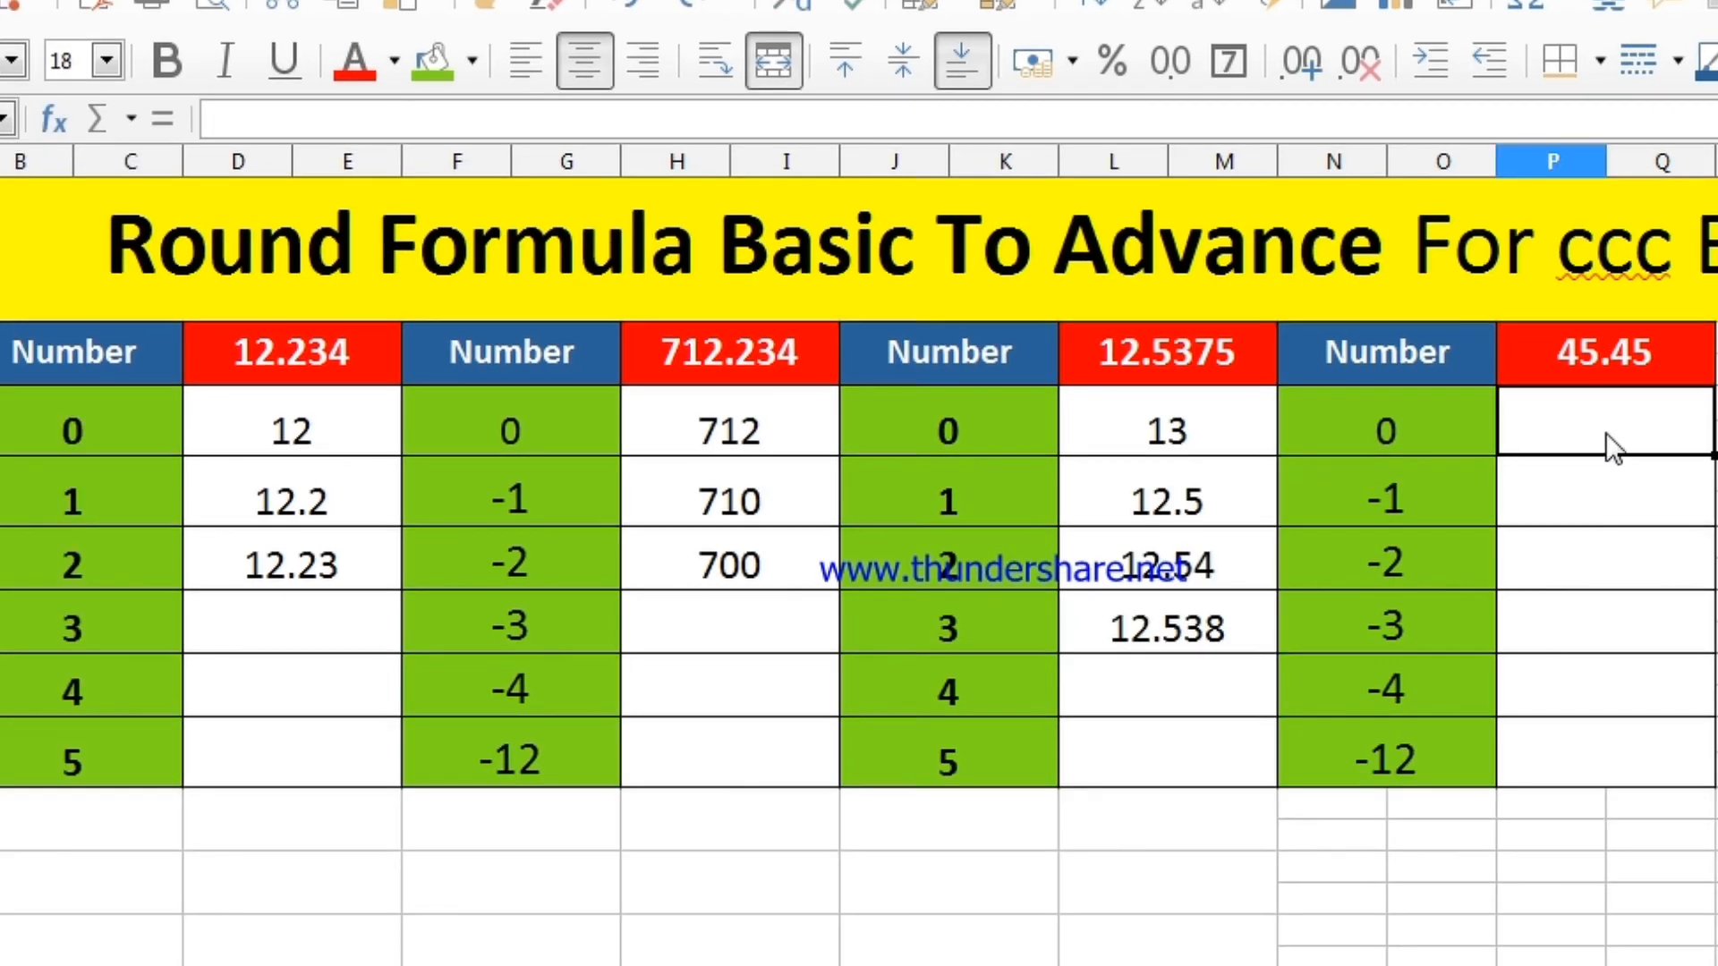
# Enter =ROUND(P2,-0) in cell P3 to round the P2 value to a whole number
pyautogui.doubleClick(1608, 431)
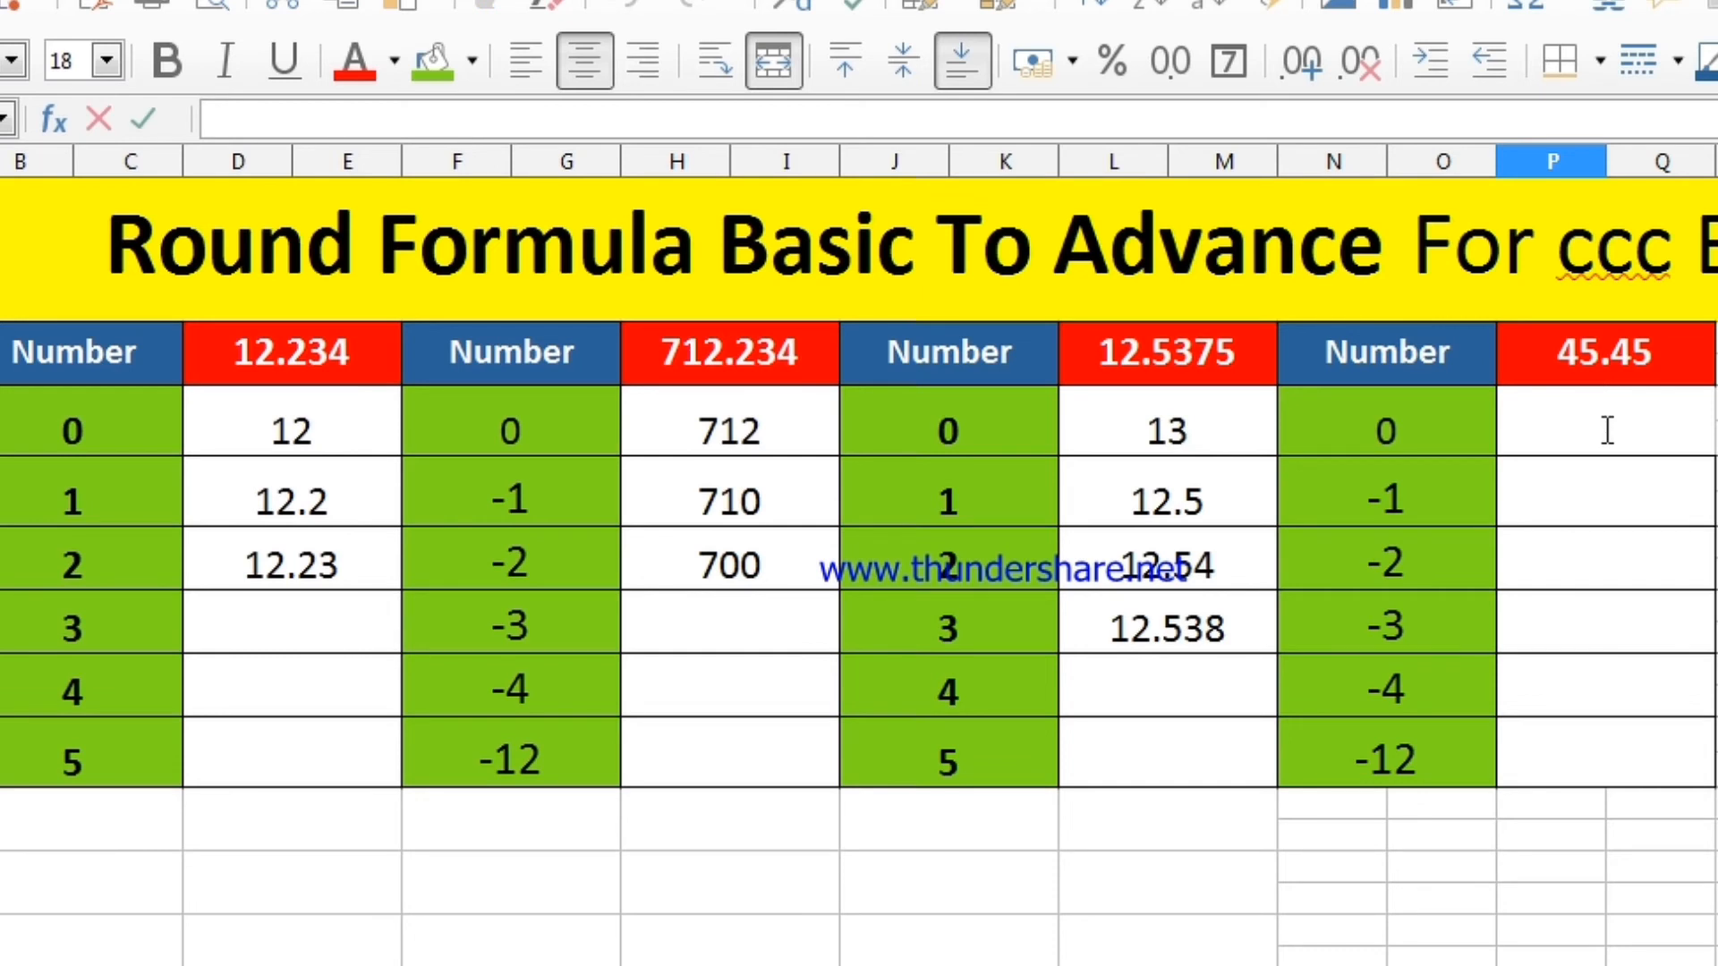
pyautogui.write('=round(')
pyautogui.click(1644, 369)
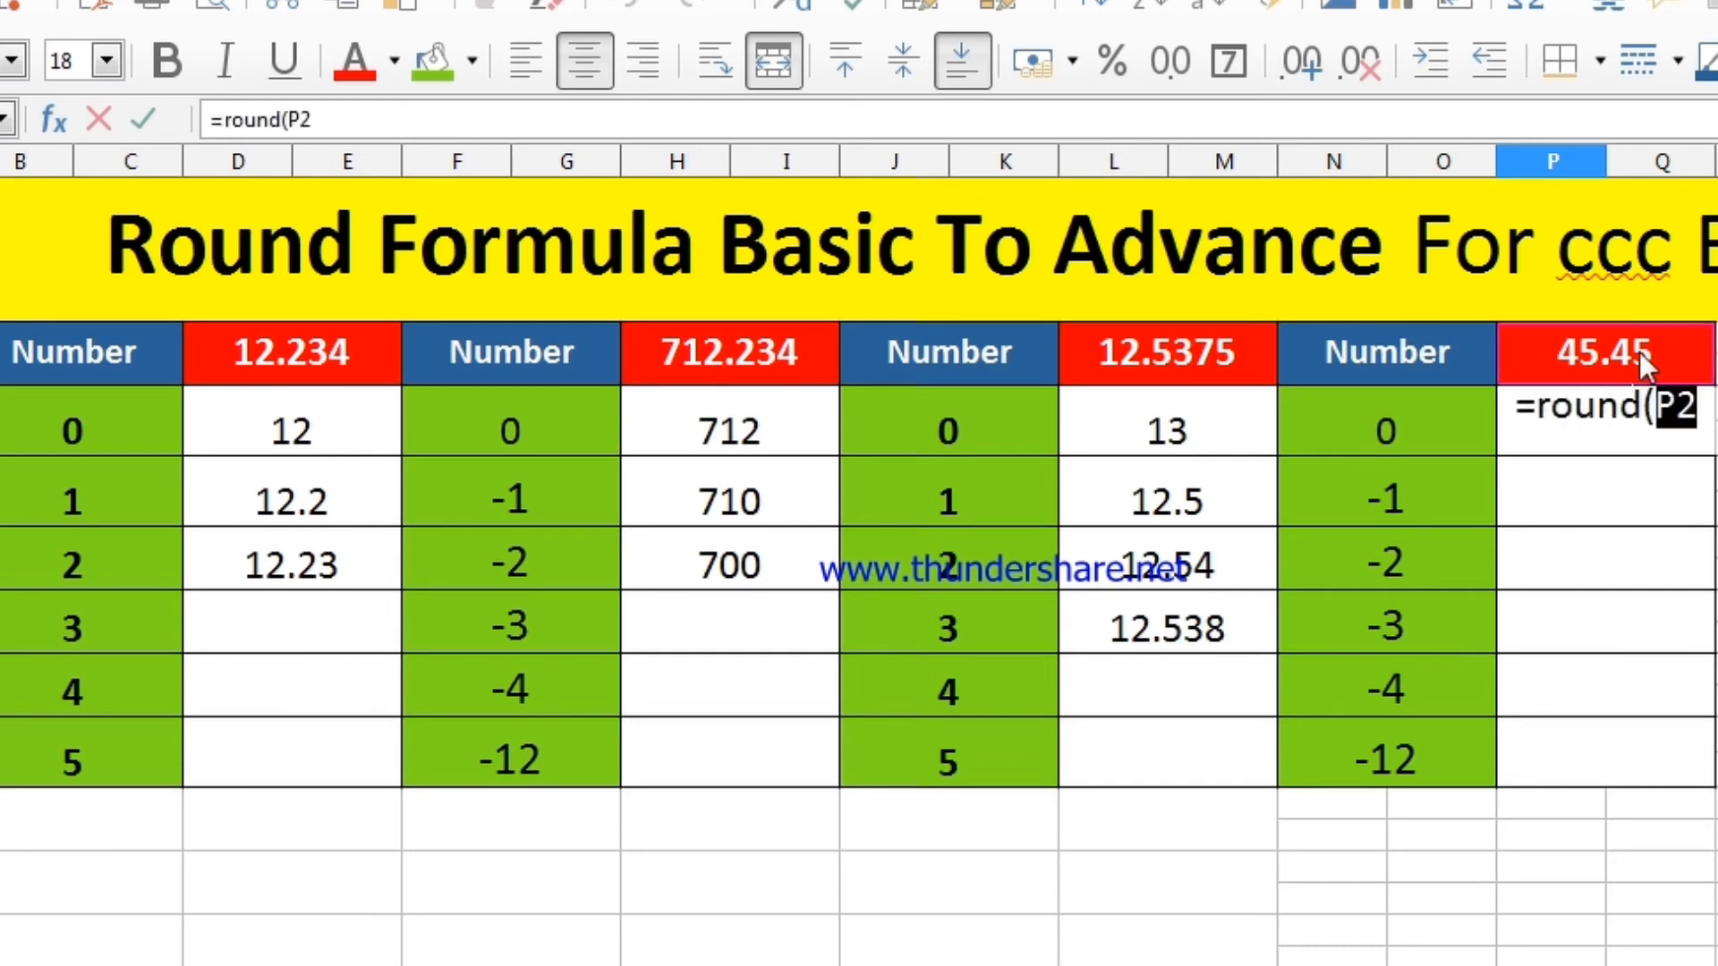
pyautogui.write(',')
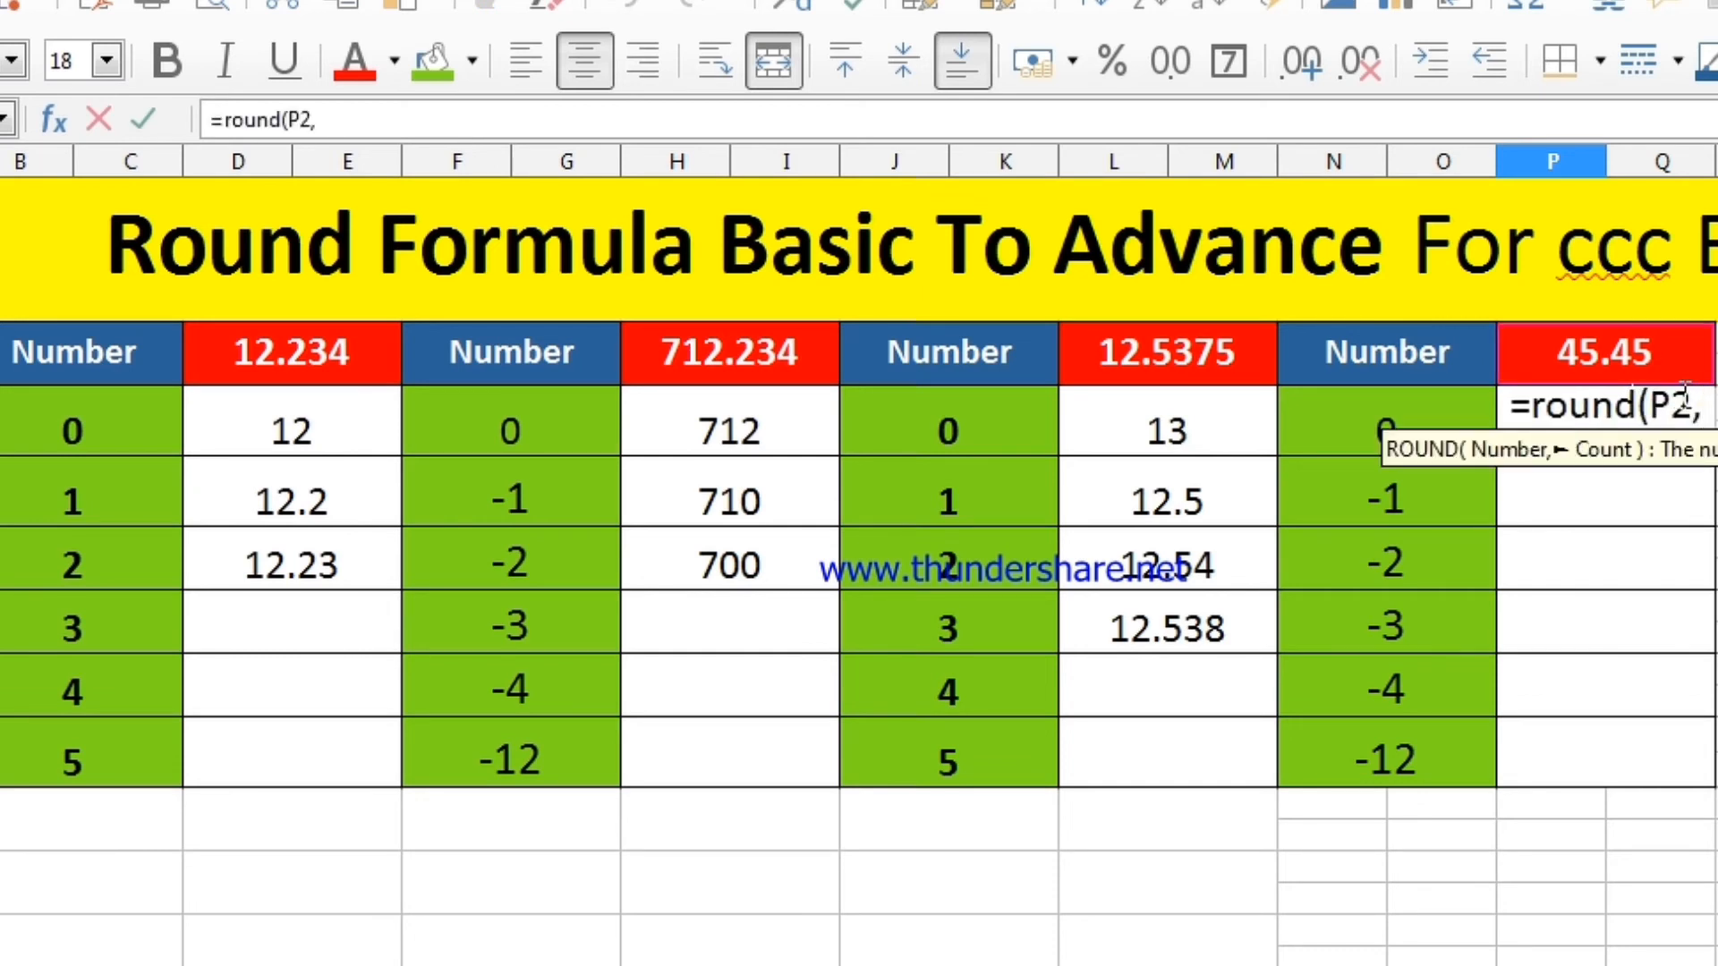
pyautogui.write('-o')
pyautogui.press('BackSpace')
pyautogui.write('0')
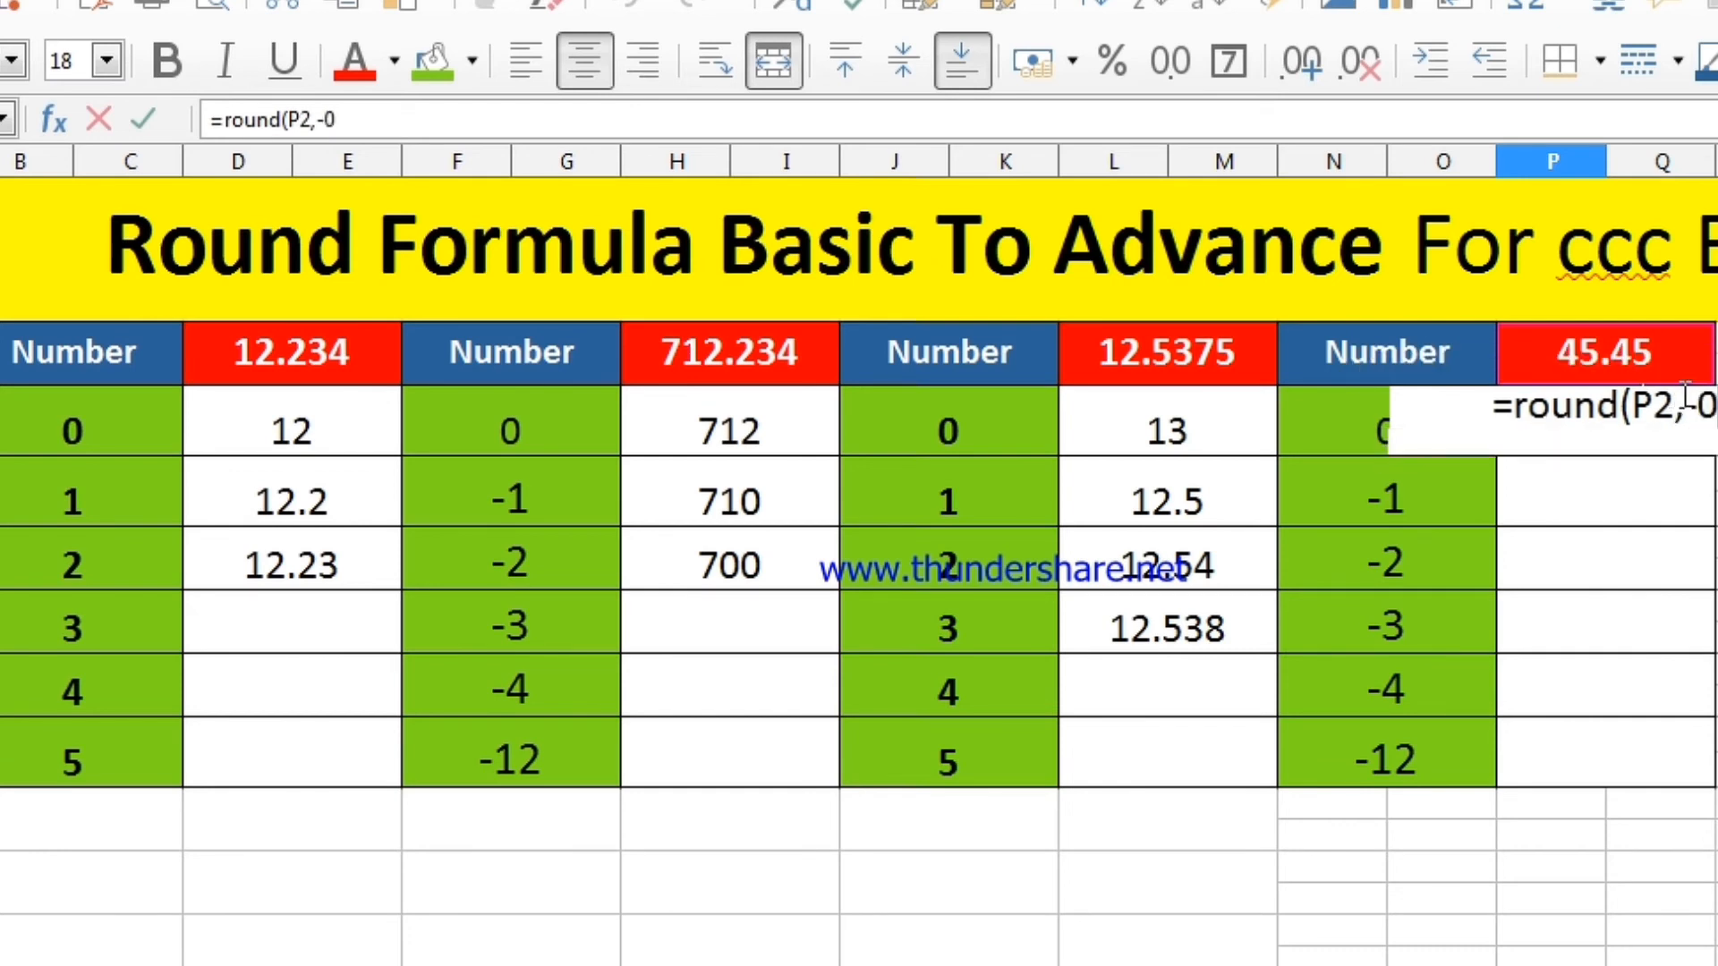
pyautogui.write(')')
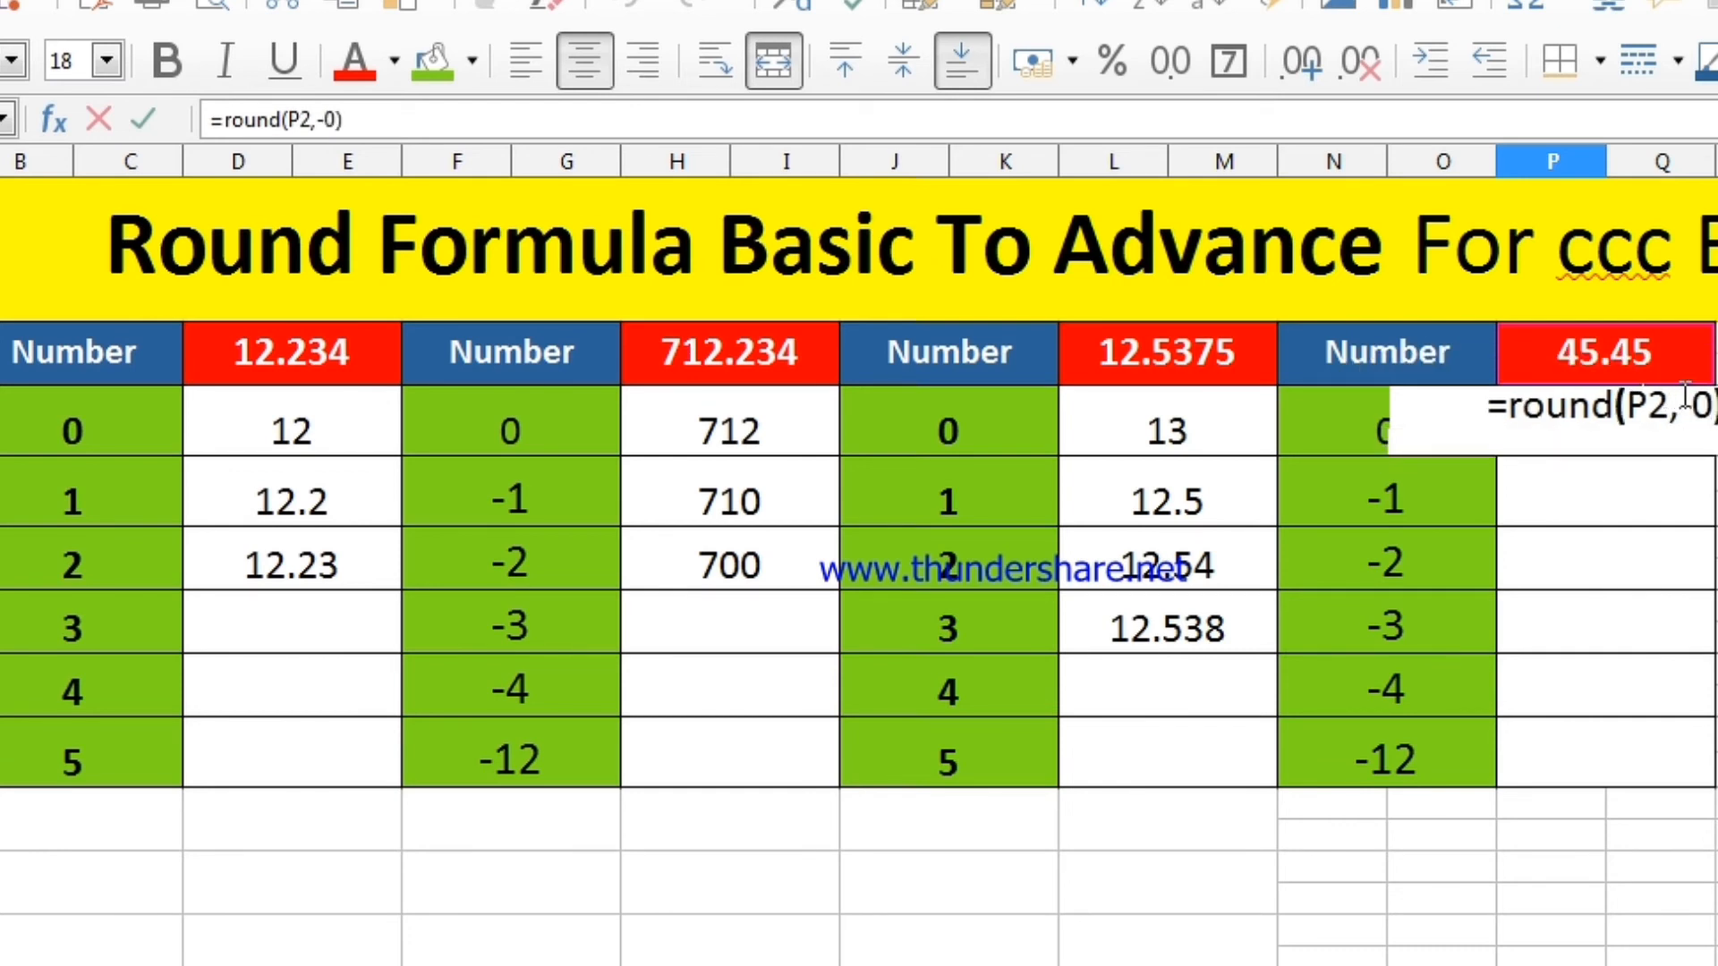
pyautogui.press('Return')
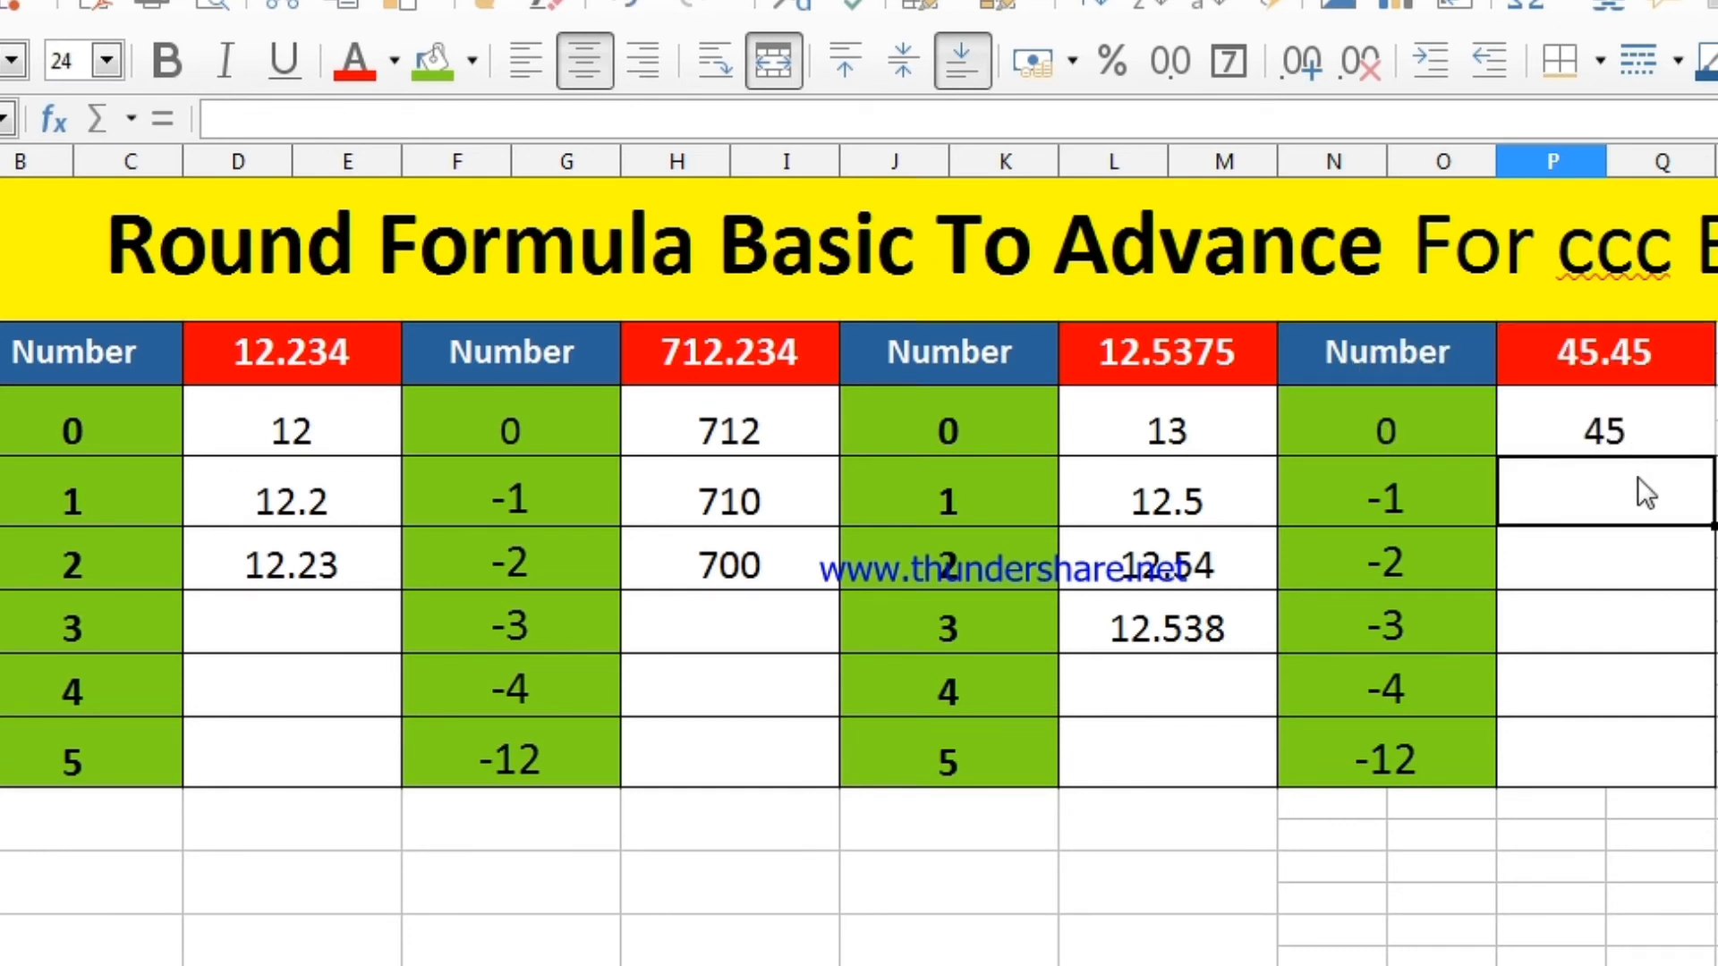
# Enter =ROUND(P2,-1) in cell P4 to round the P2 value to the nearest ten
pyautogui.doubleClick(1643, 491)
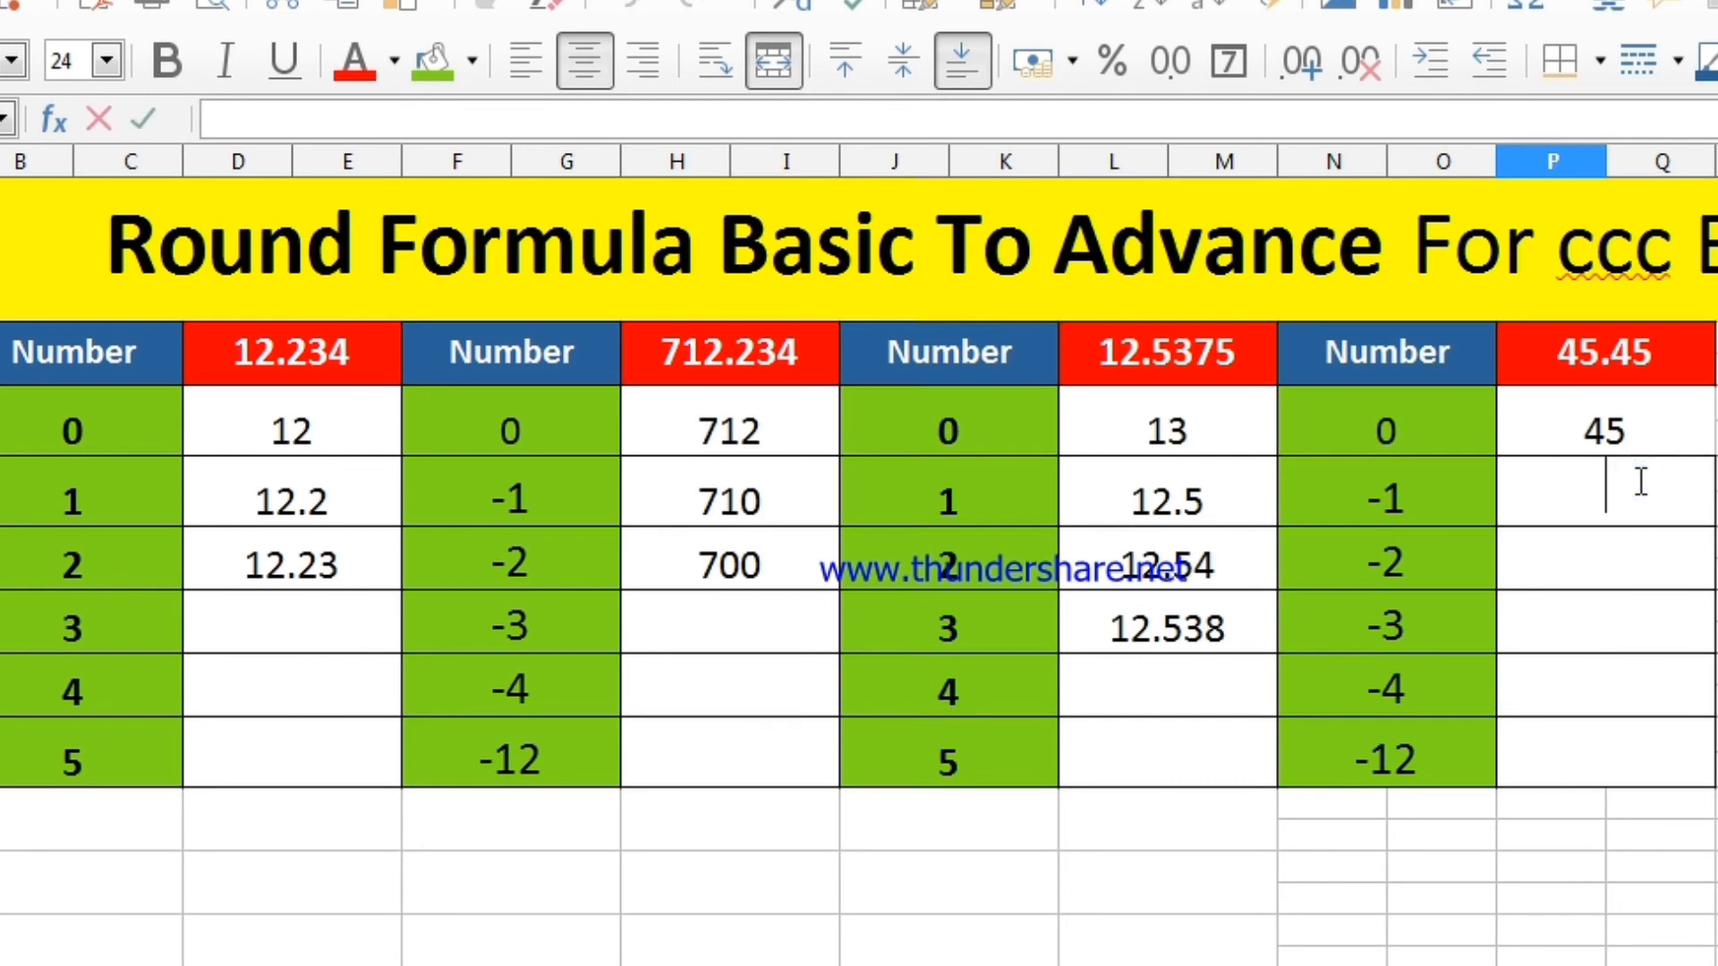
pyautogui.write('=round(')
pyautogui.click(1655, 363)
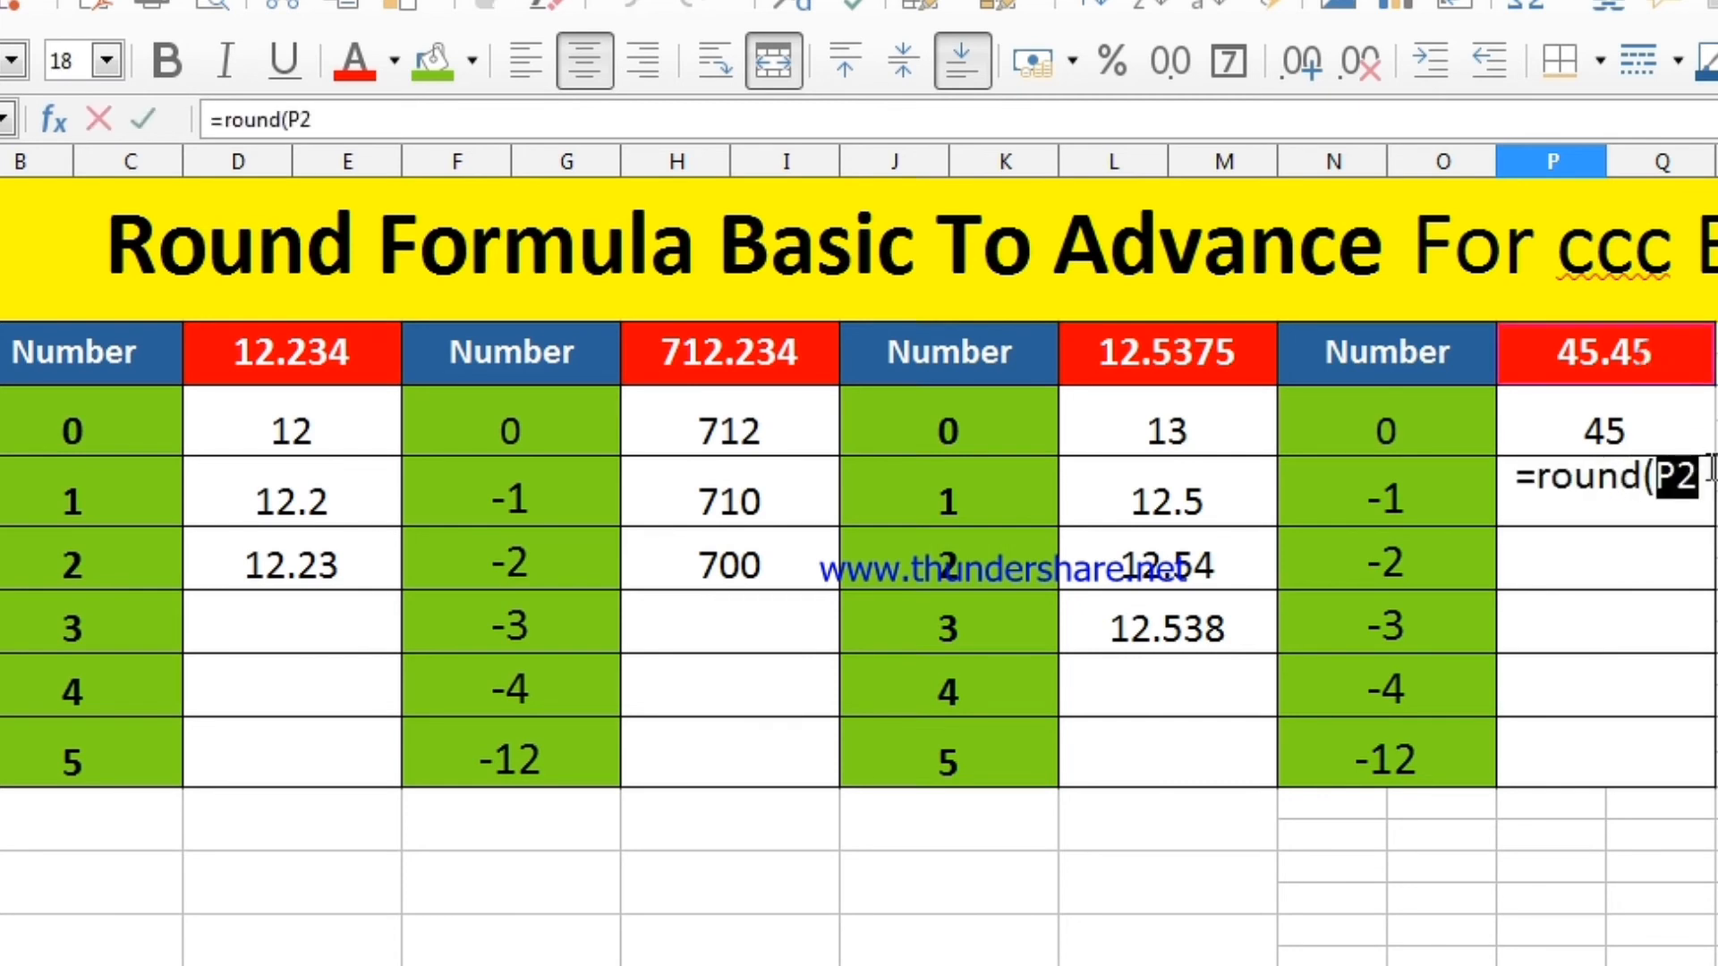
pyautogui.write(',-1)')
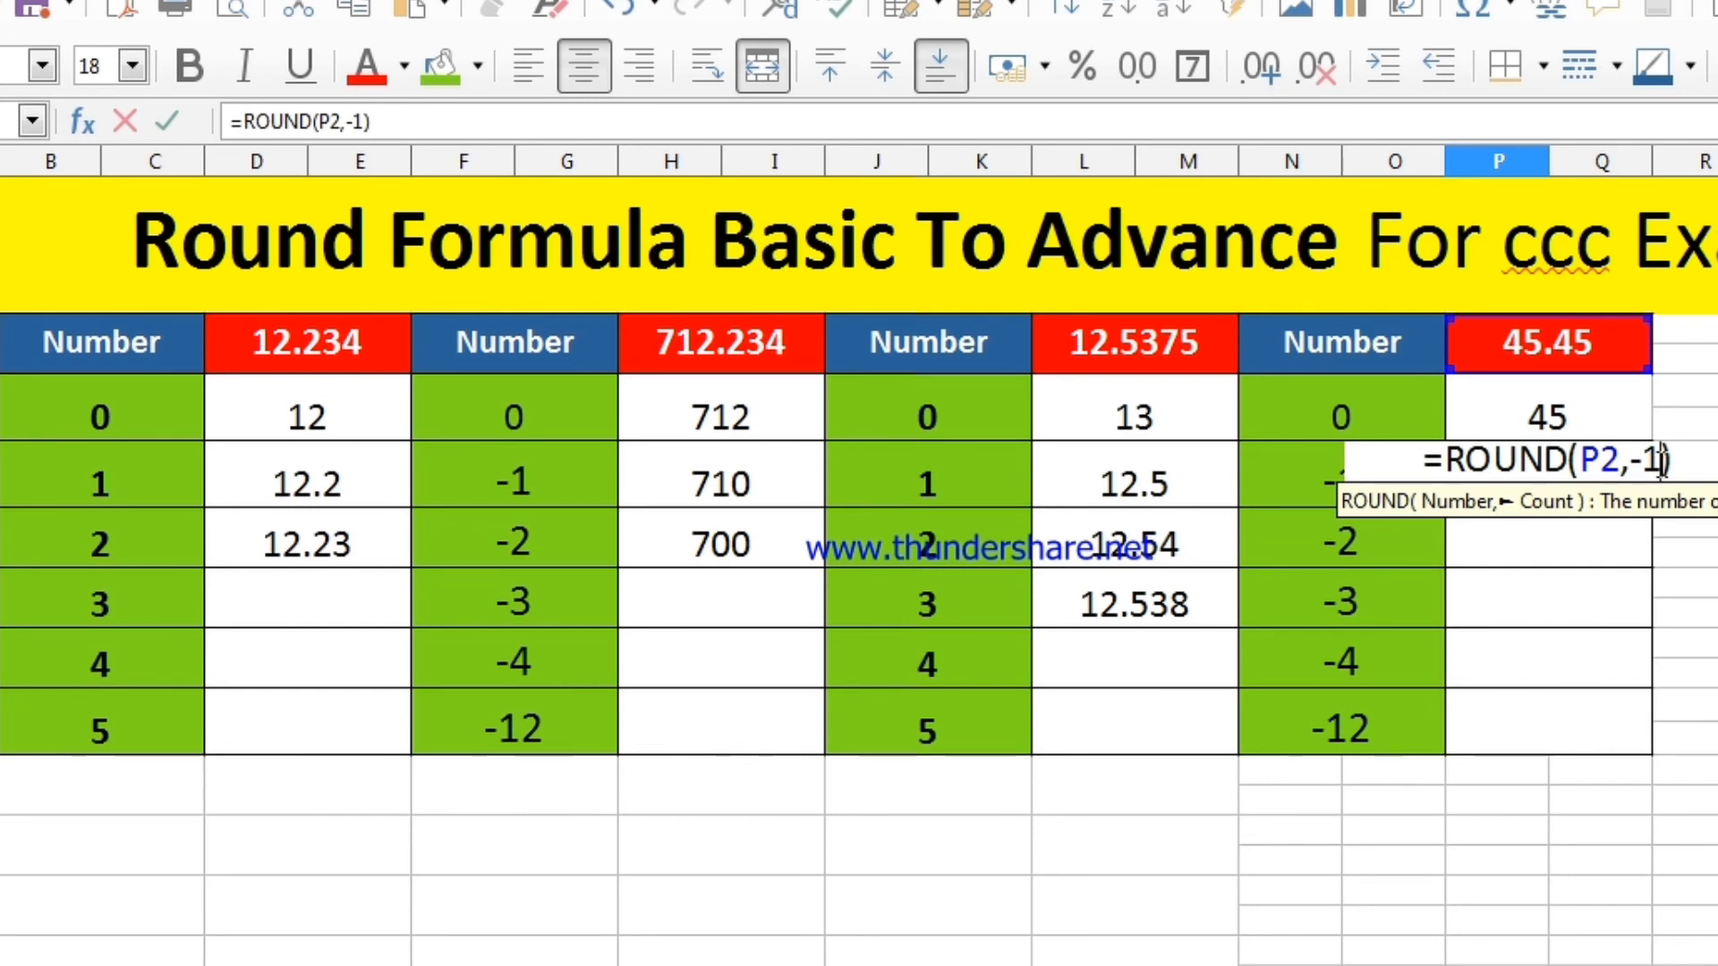
pyautogui.press('Return')
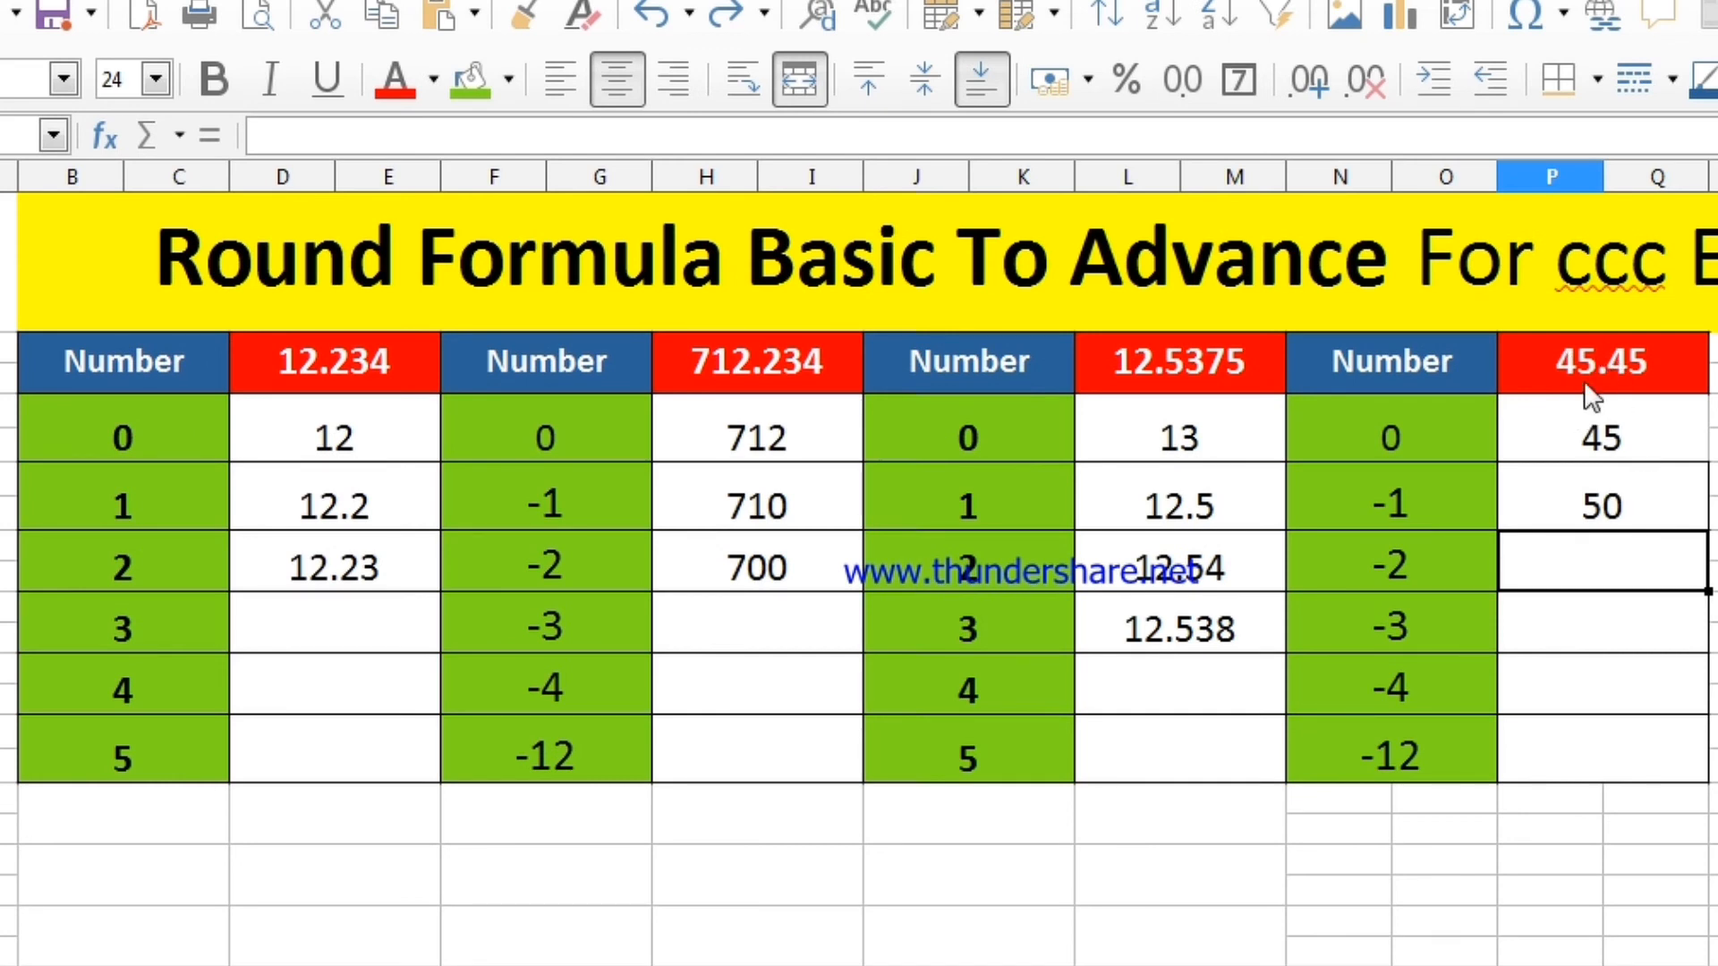
# Compare the source number in P2 with the ROUND formula in P4, examining its negative count argument
pyautogui.doubleClick(1594, 358)
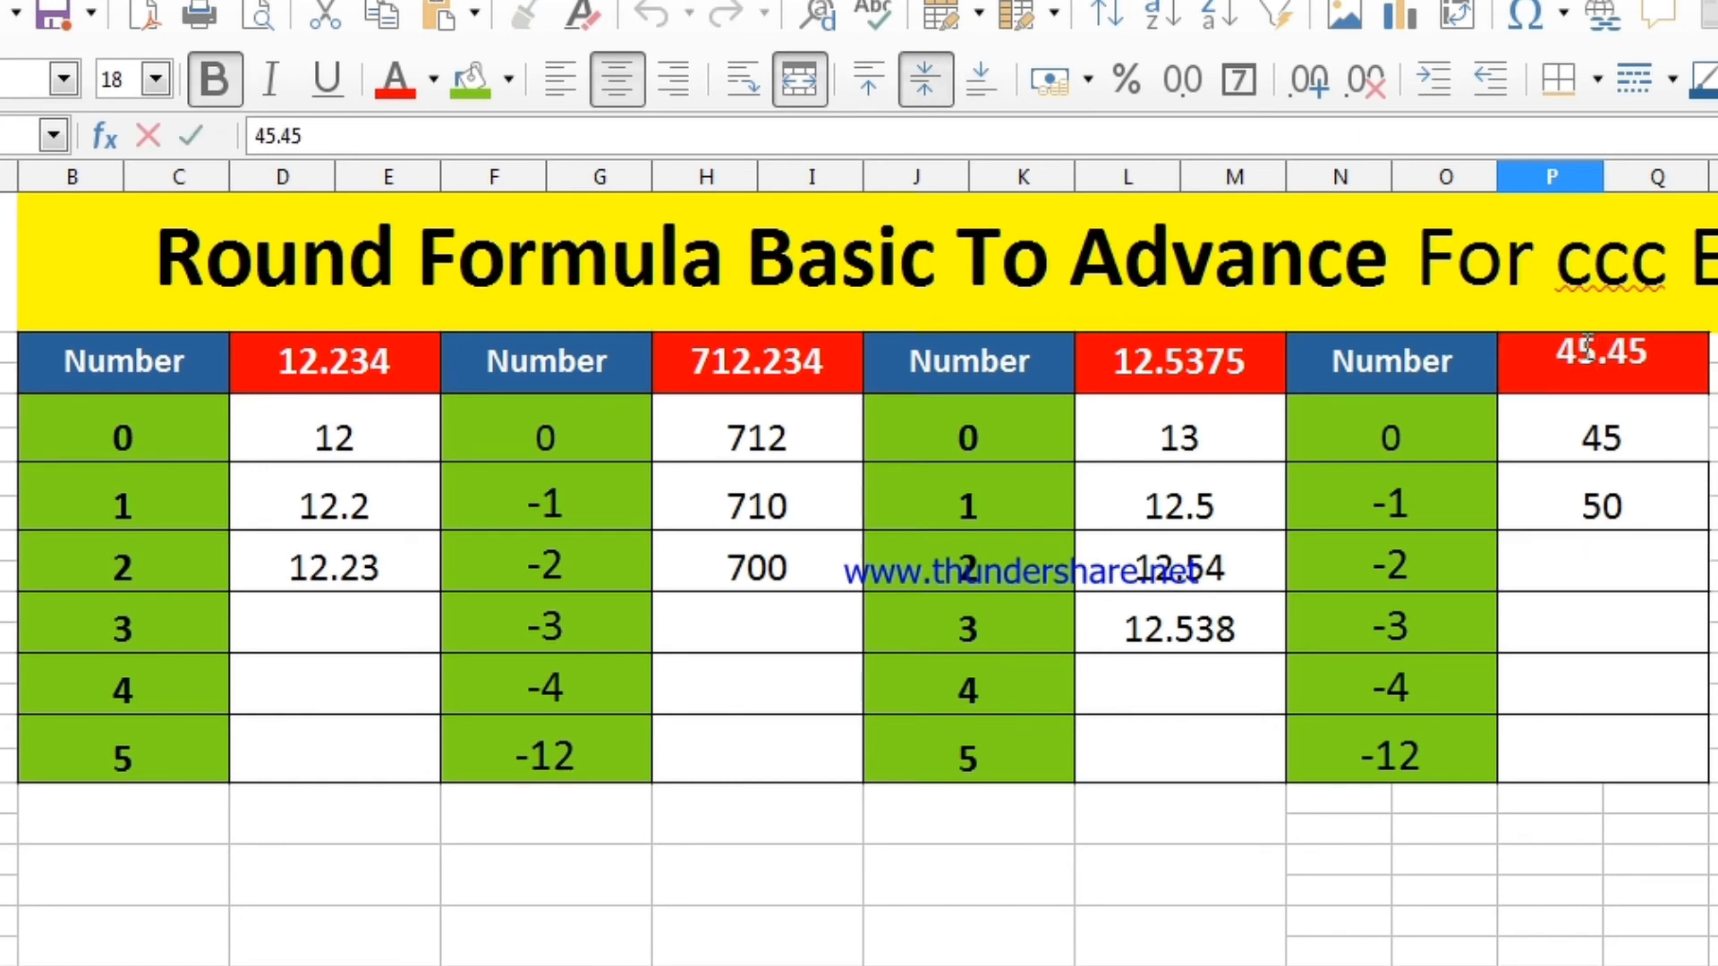
pyautogui.click(1652, 510)
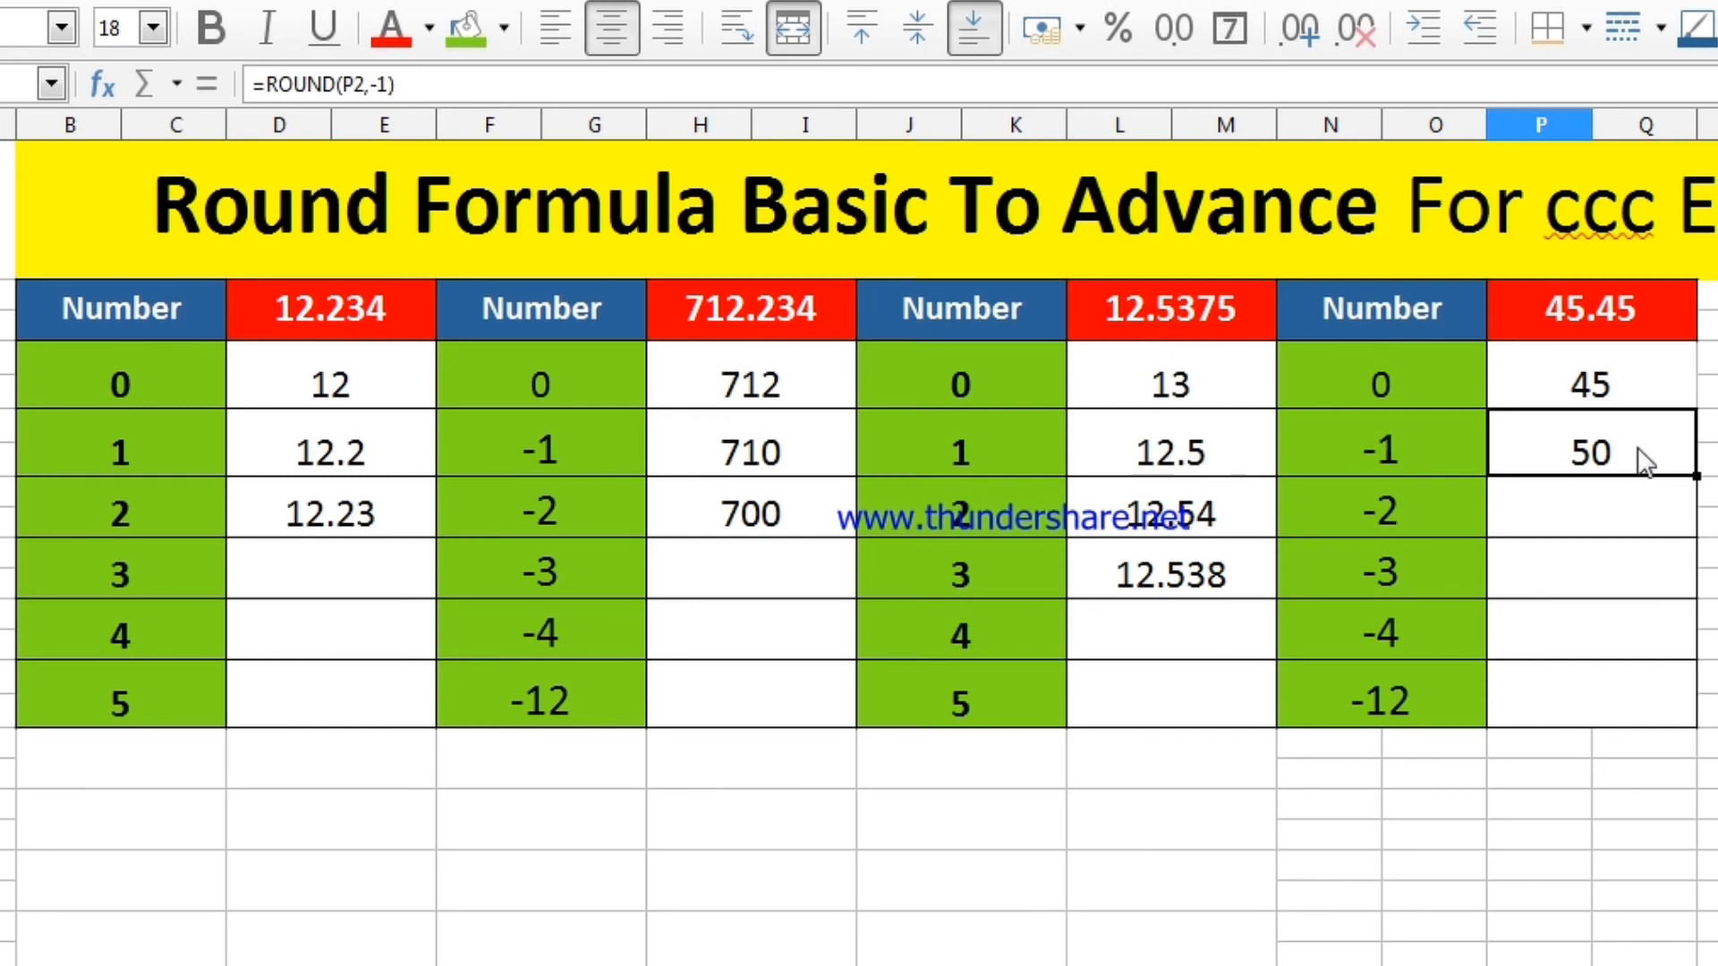
pyautogui.doubleClick(1651, 463)
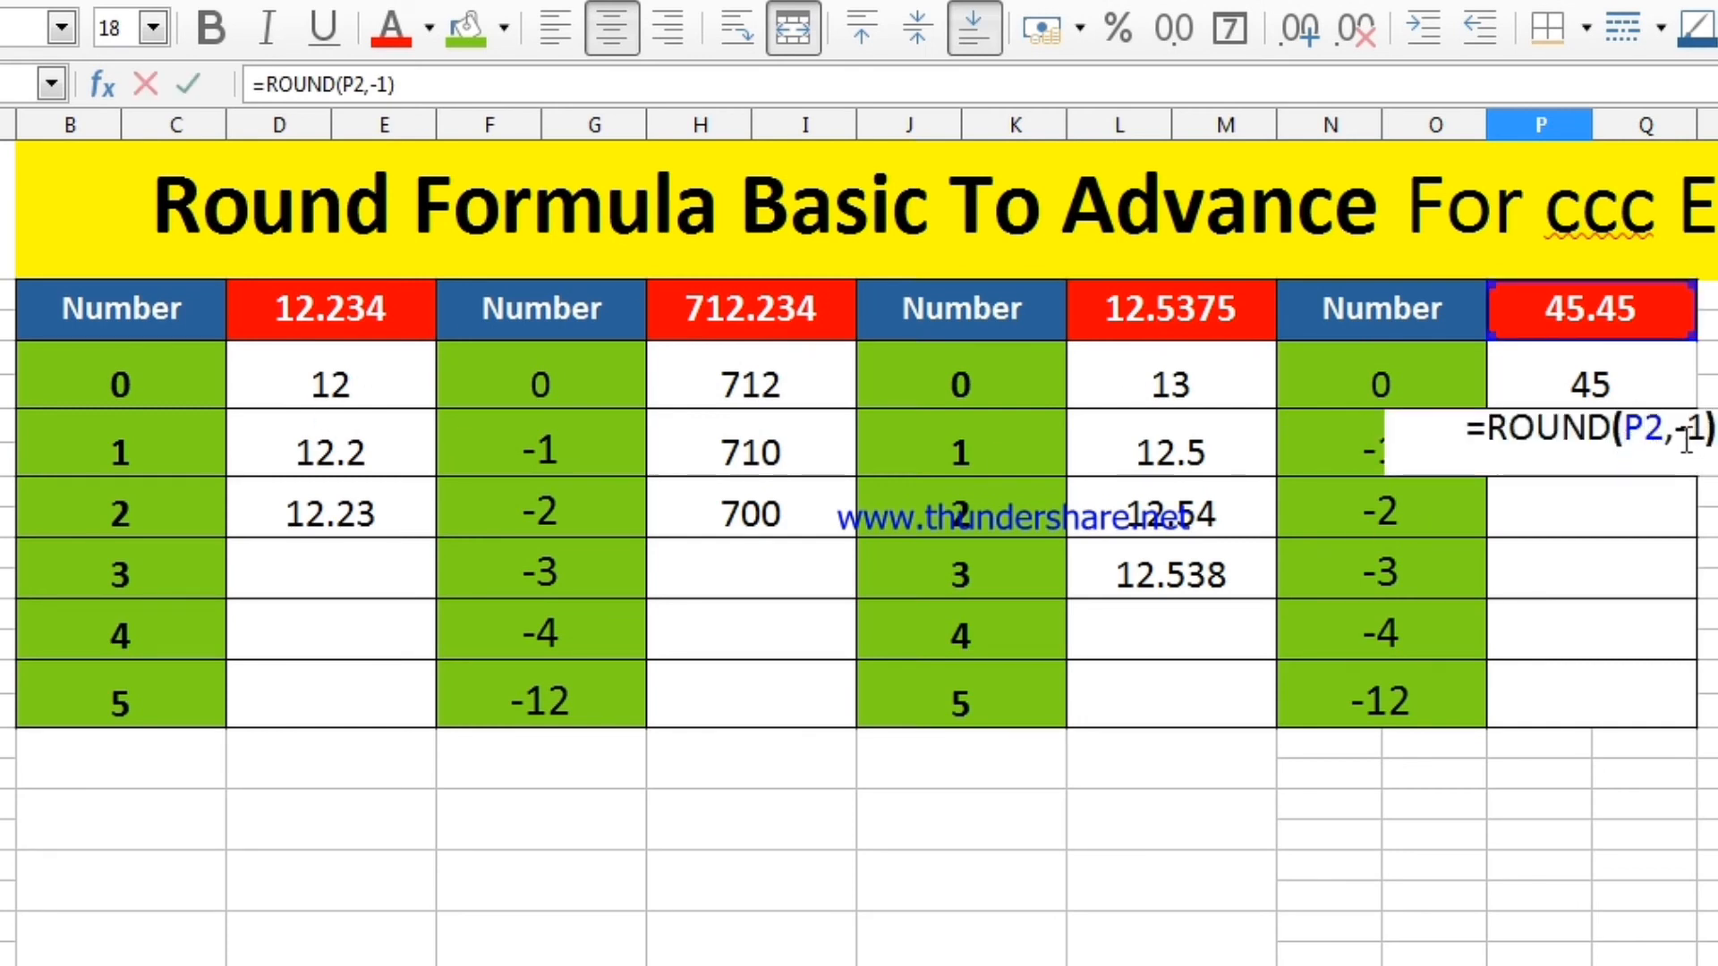
pyautogui.press('Return')
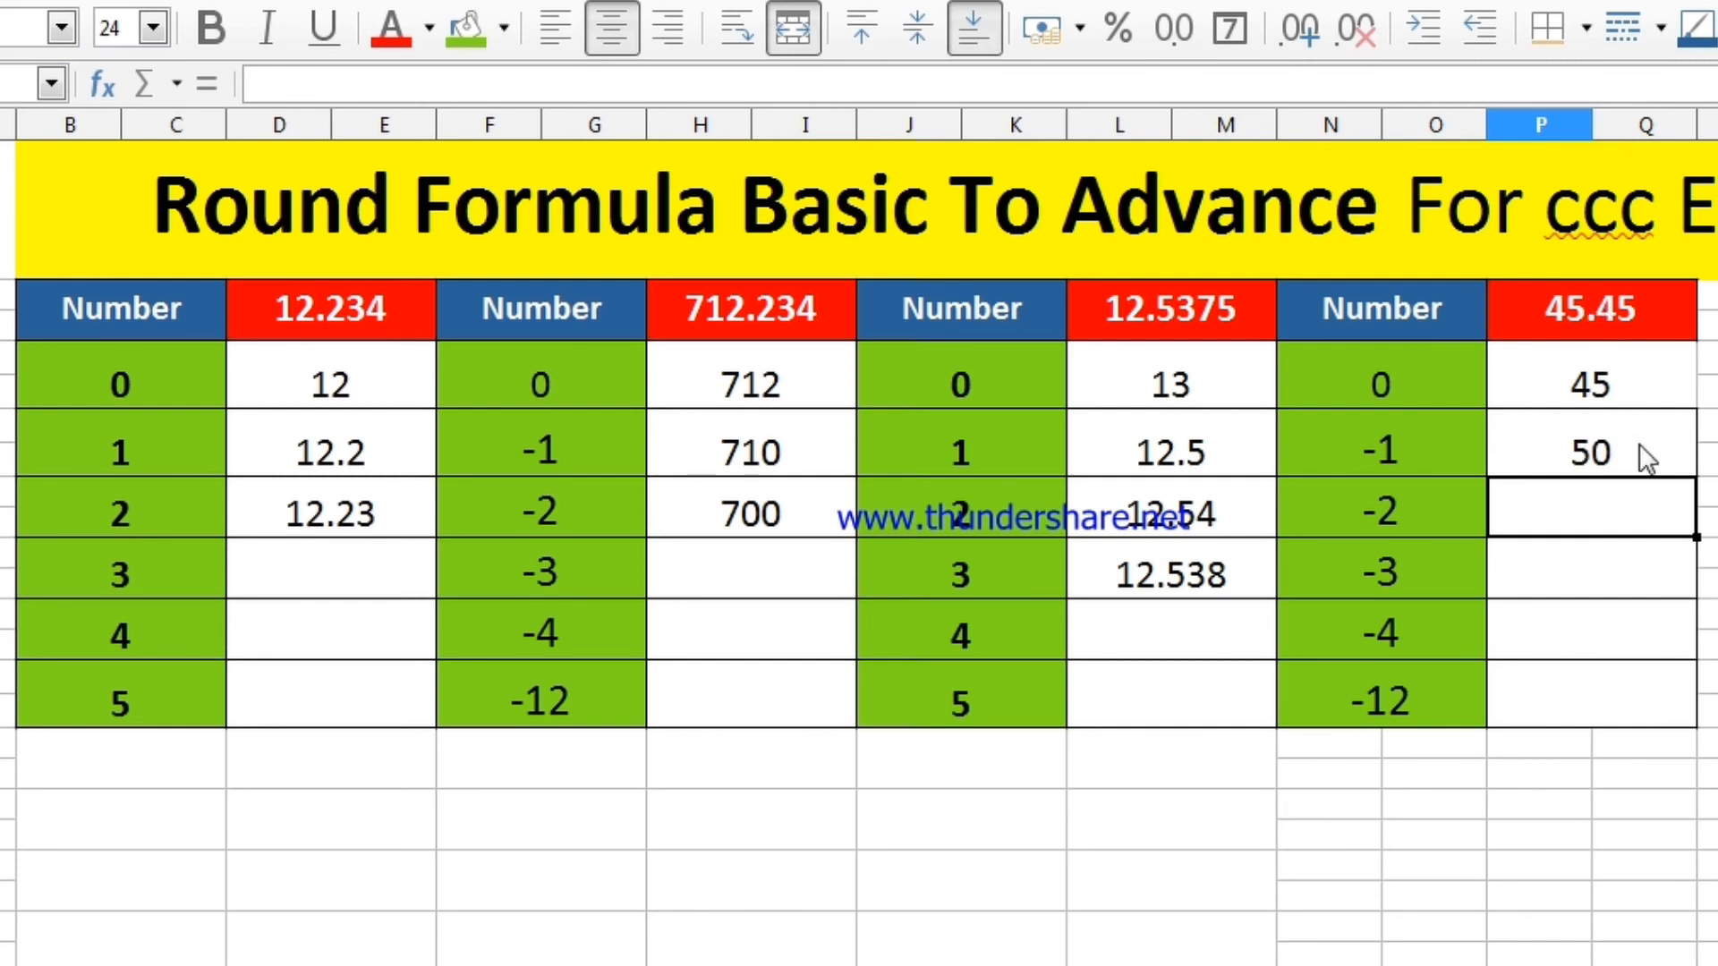
# Change the source number in P2 to 43.45 and check the ROUND formula in P4 against it
pyautogui.doubleClick(1582, 306)
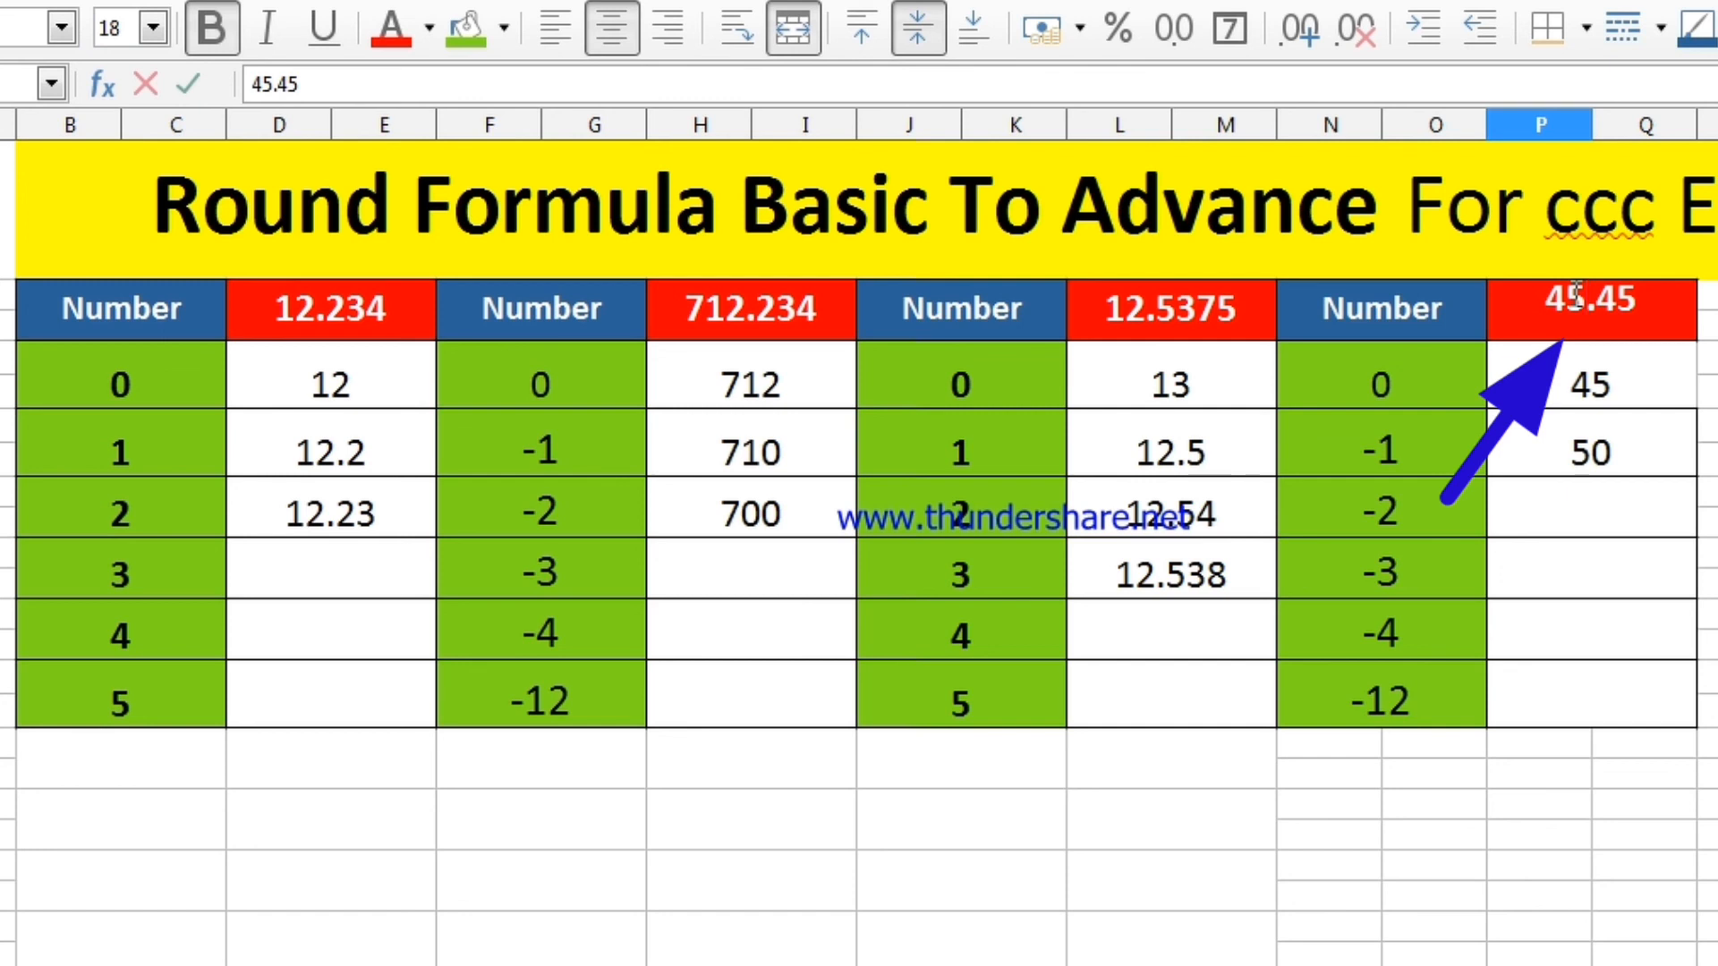
pyautogui.press('BackSpace')
pyautogui.write('3')
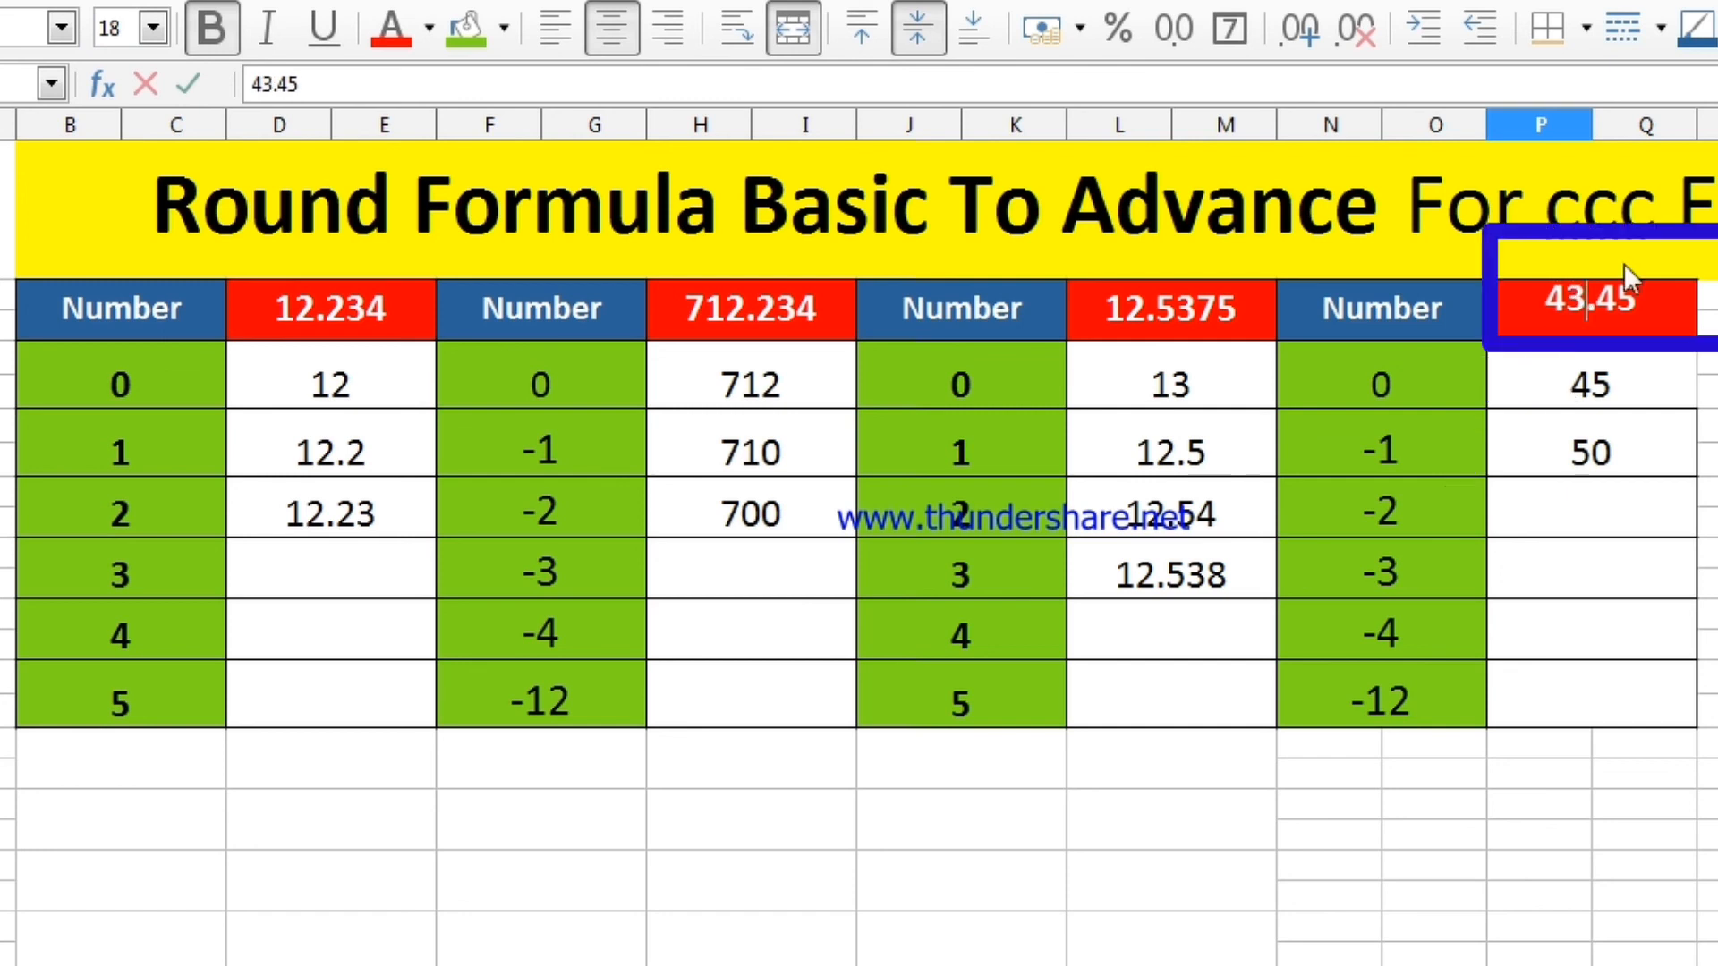
pyautogui.press('Return')
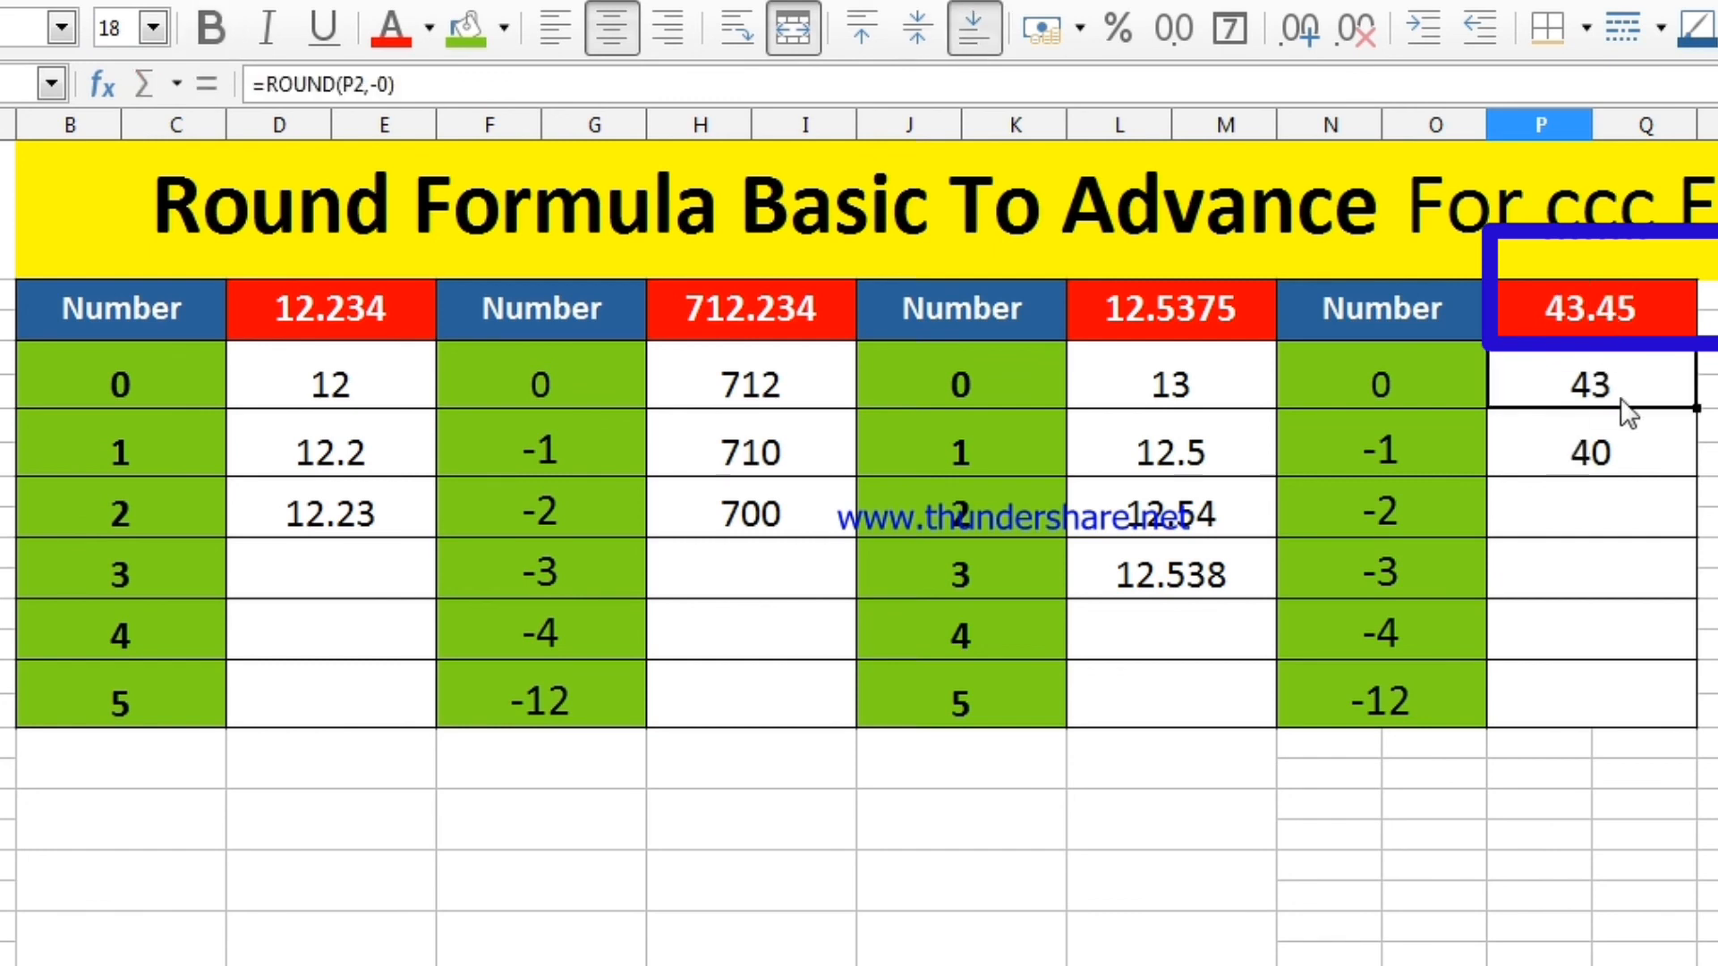
pyautogui.click(1656, 465)
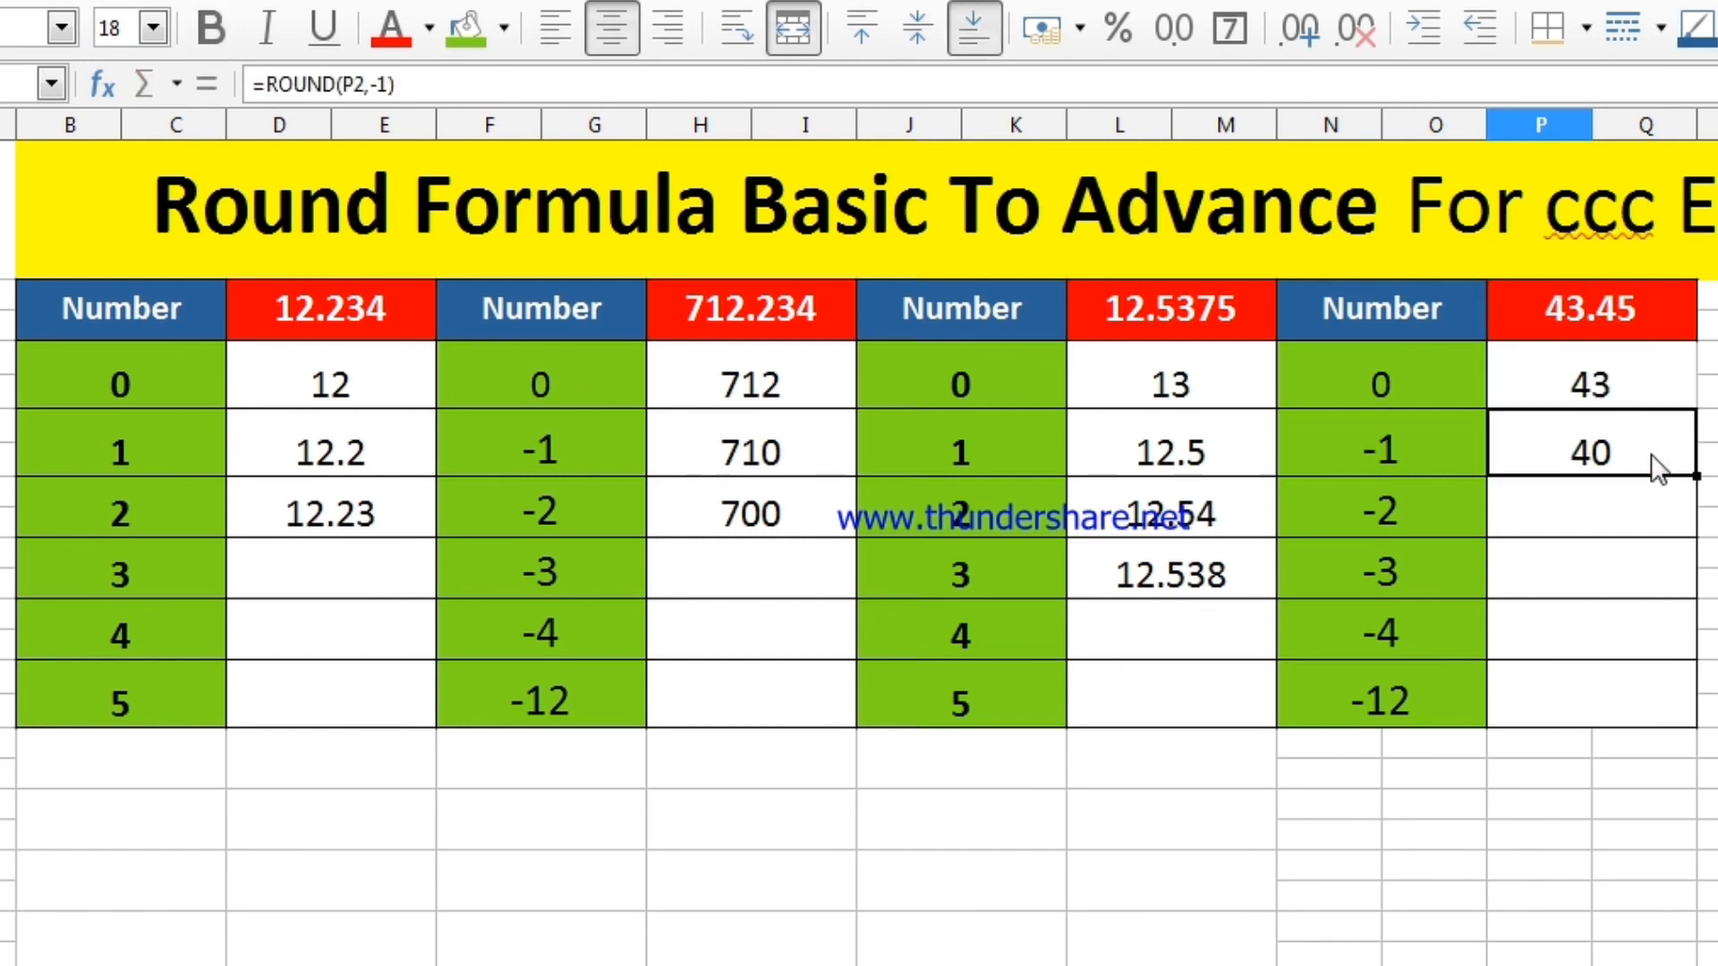
# Enter =ROUND(P2,-2) in cell P5 to round the P2 value to the nearest hundred
pyautogui.click(1588, 532)
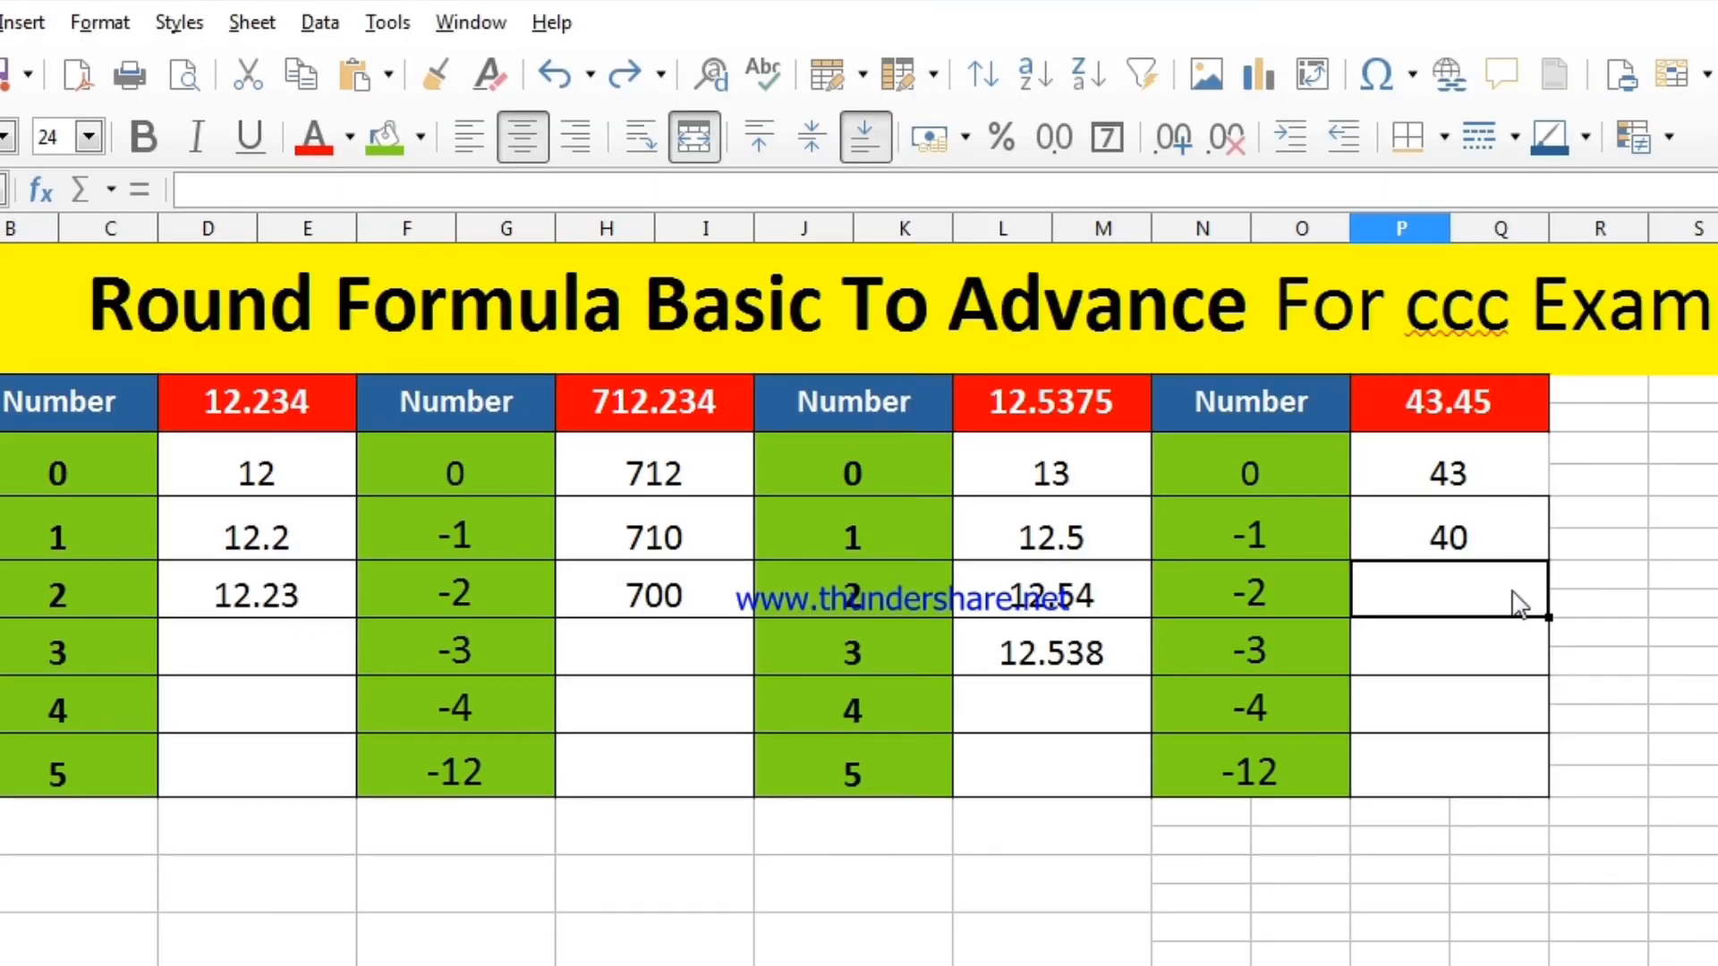
pyautogui.doubleClick(1519, 605)
pyautogui.write('=round(')
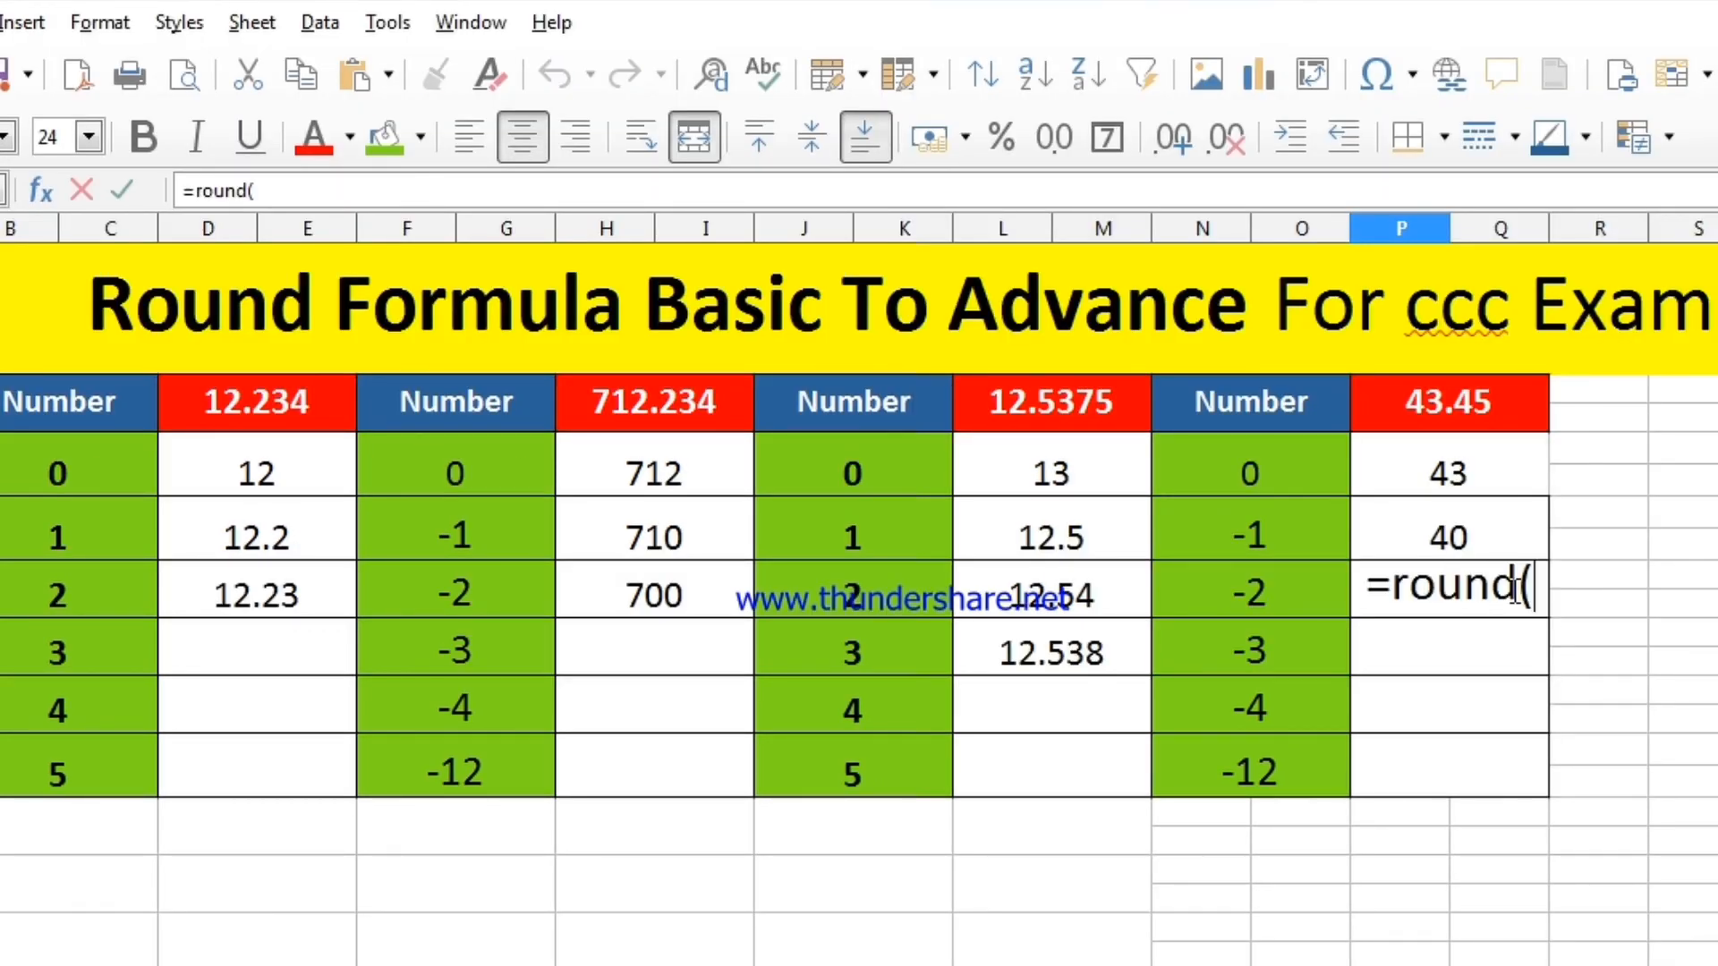
pyautogui.click(1468, 417)
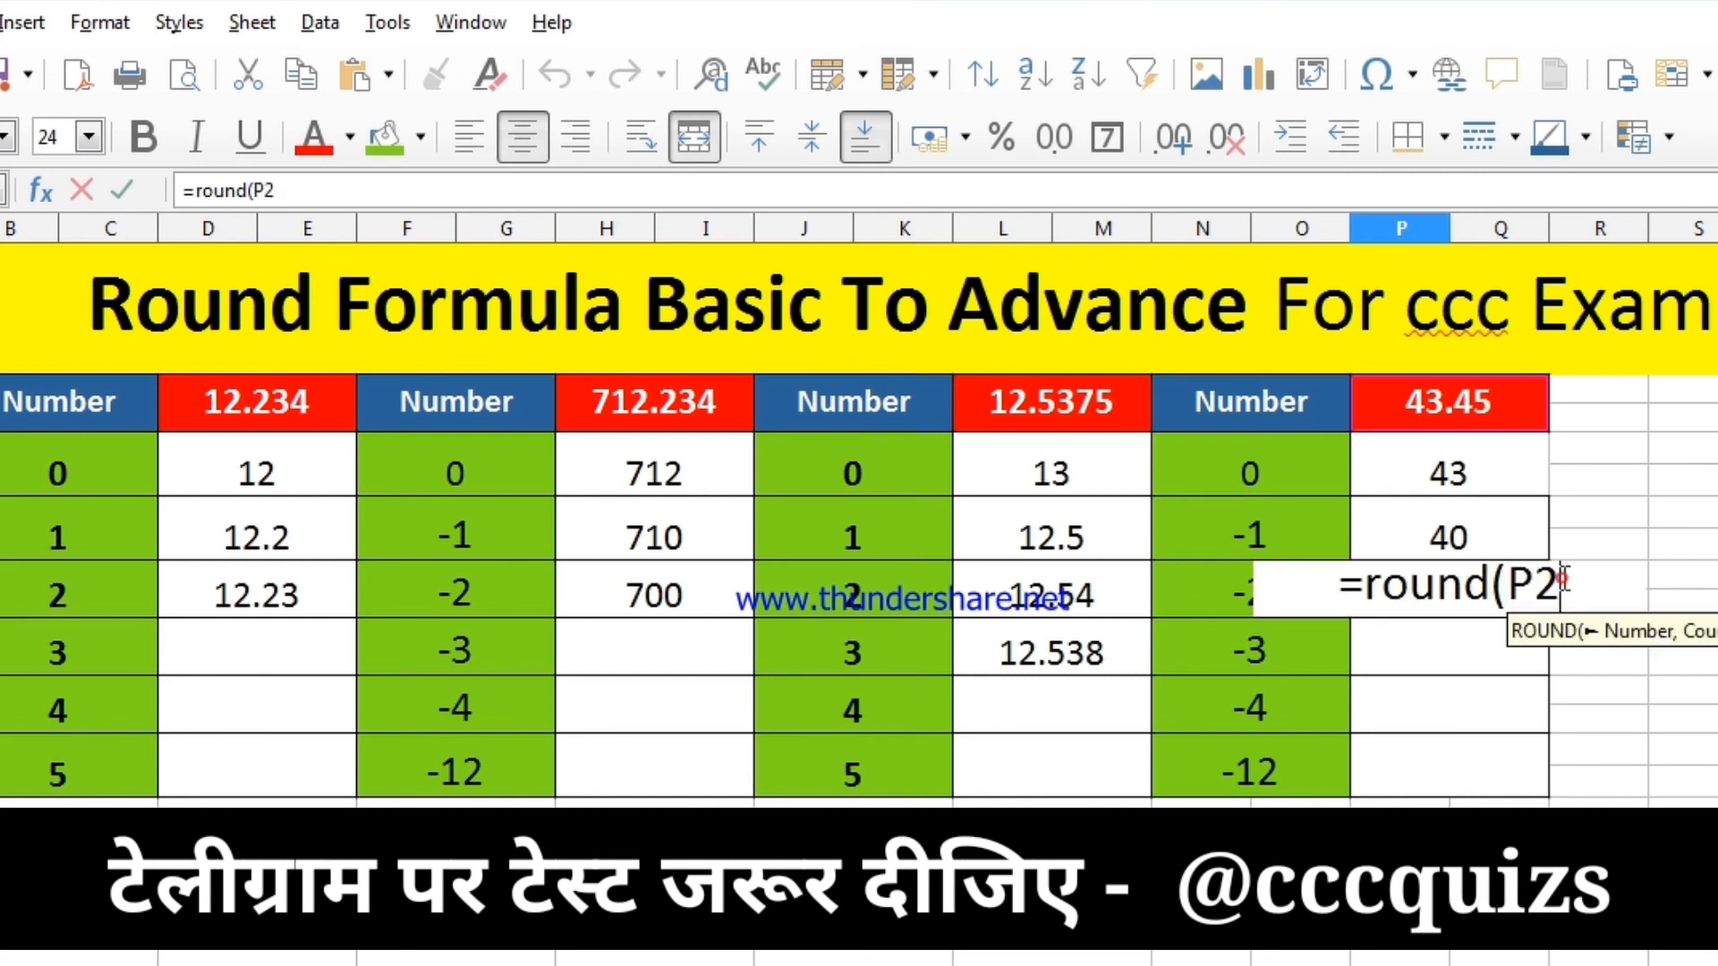
pyautogui.write(',-')
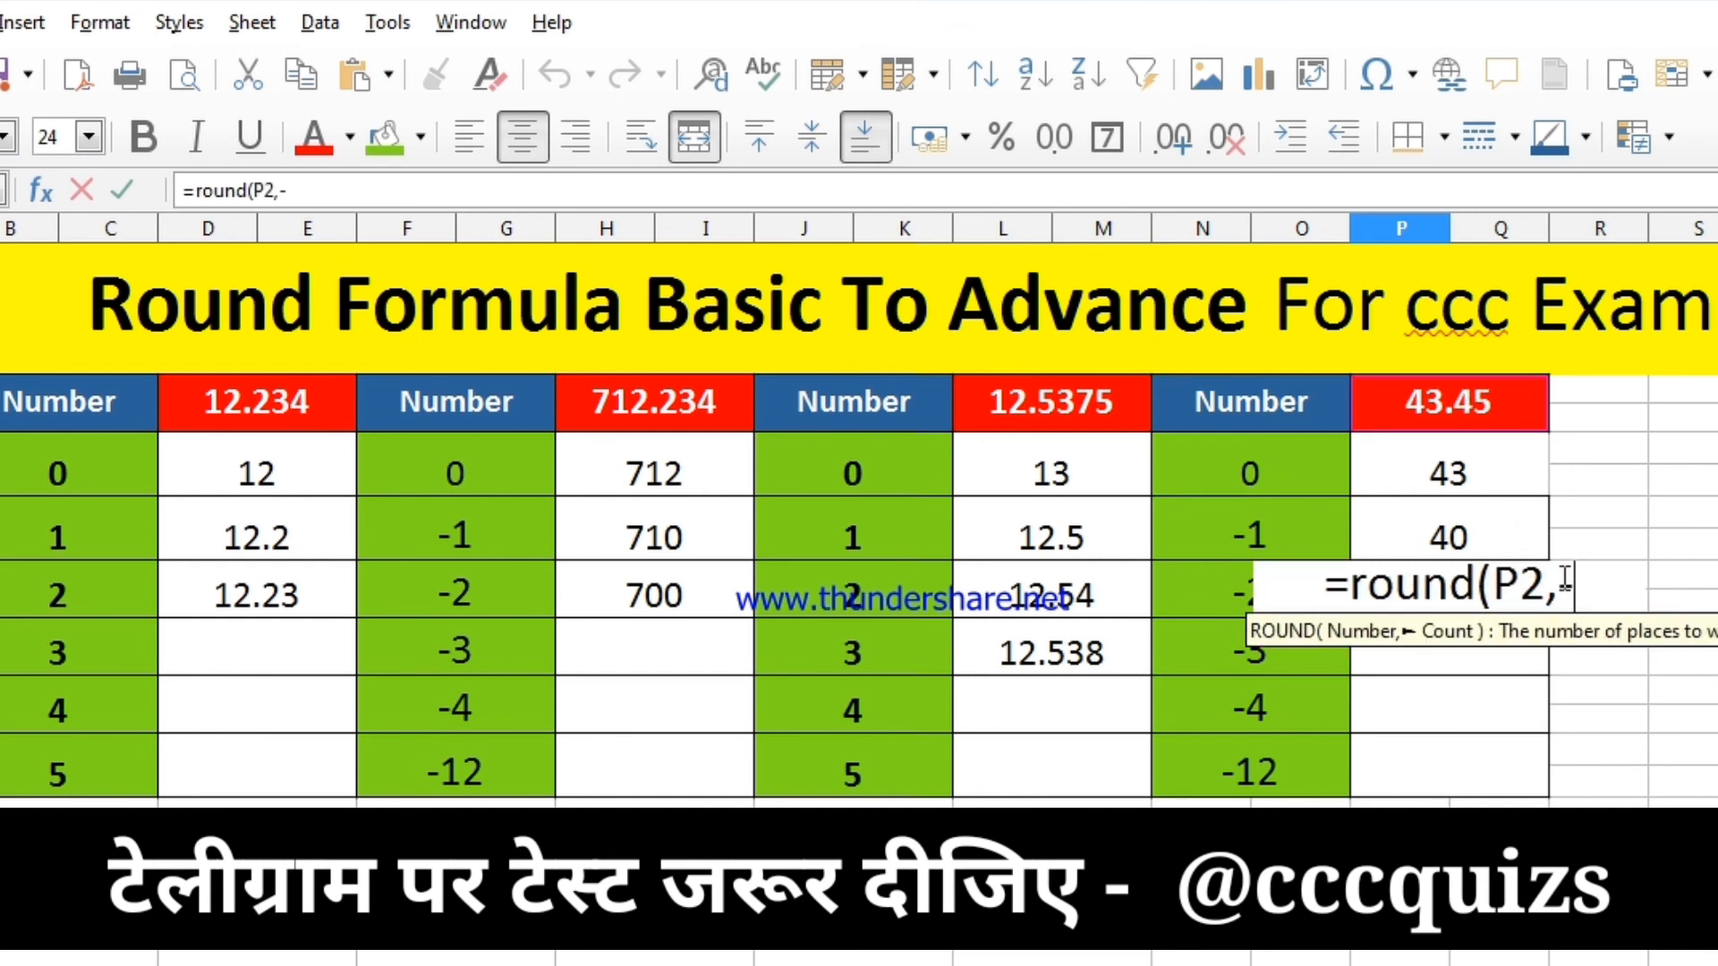
pyautogui.write('2)')
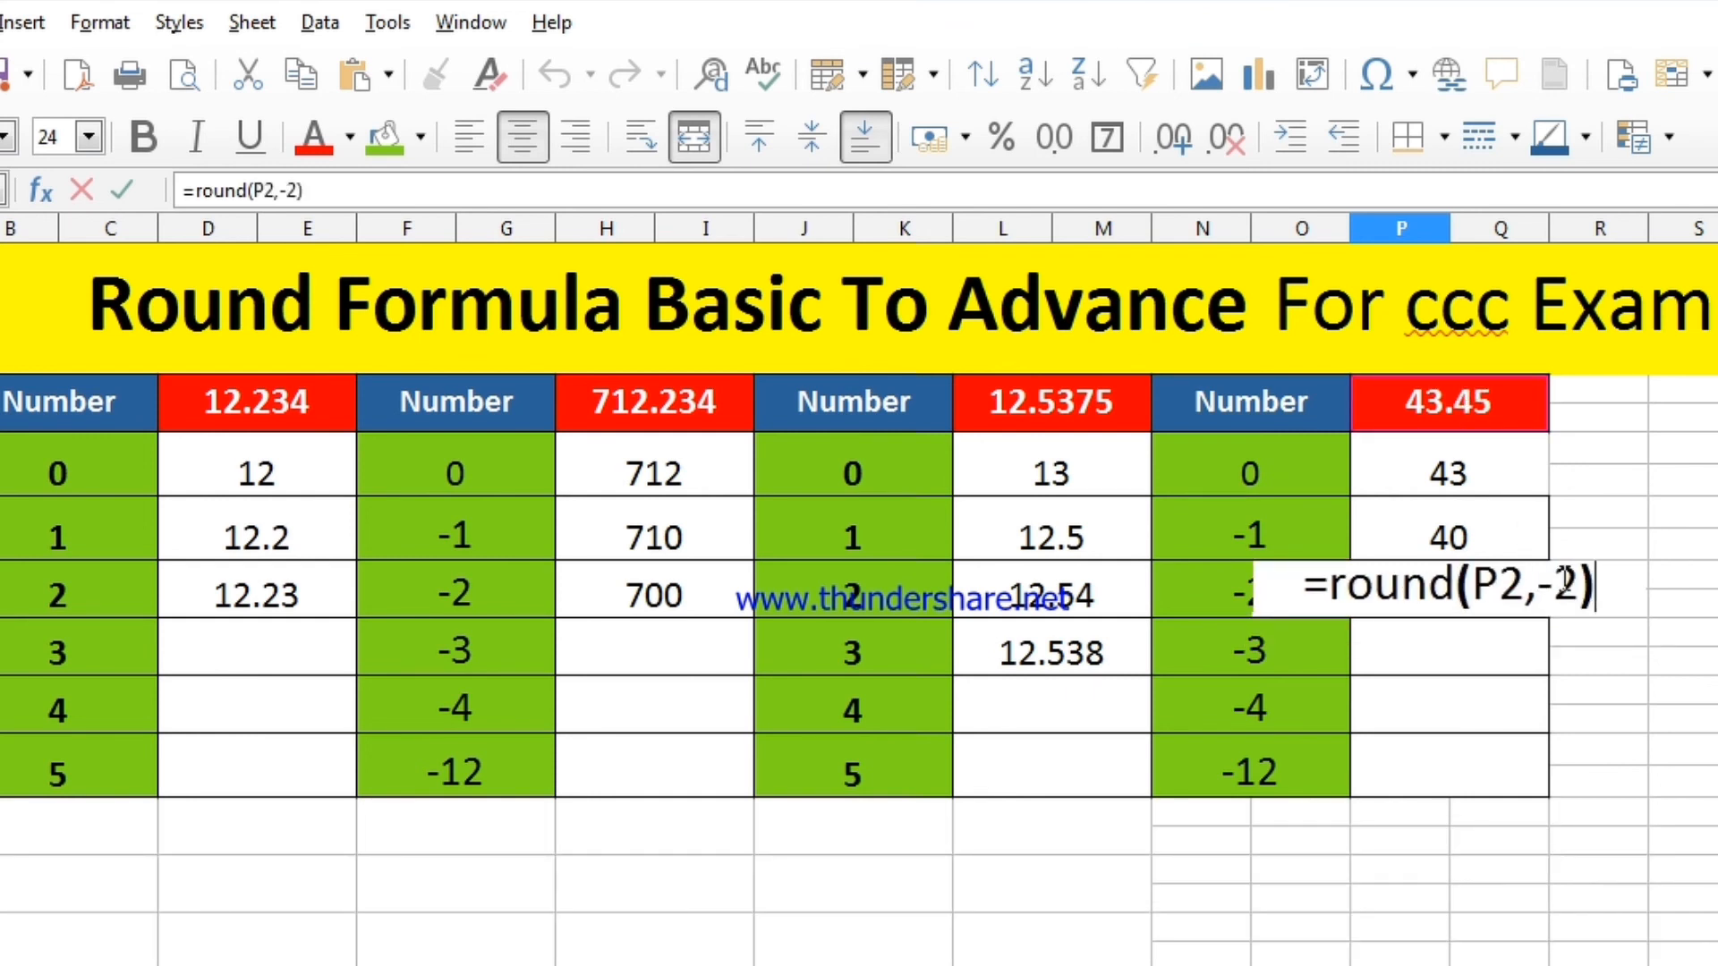
pyautogui.press('Return')
pyautogui.click(1512, 593)
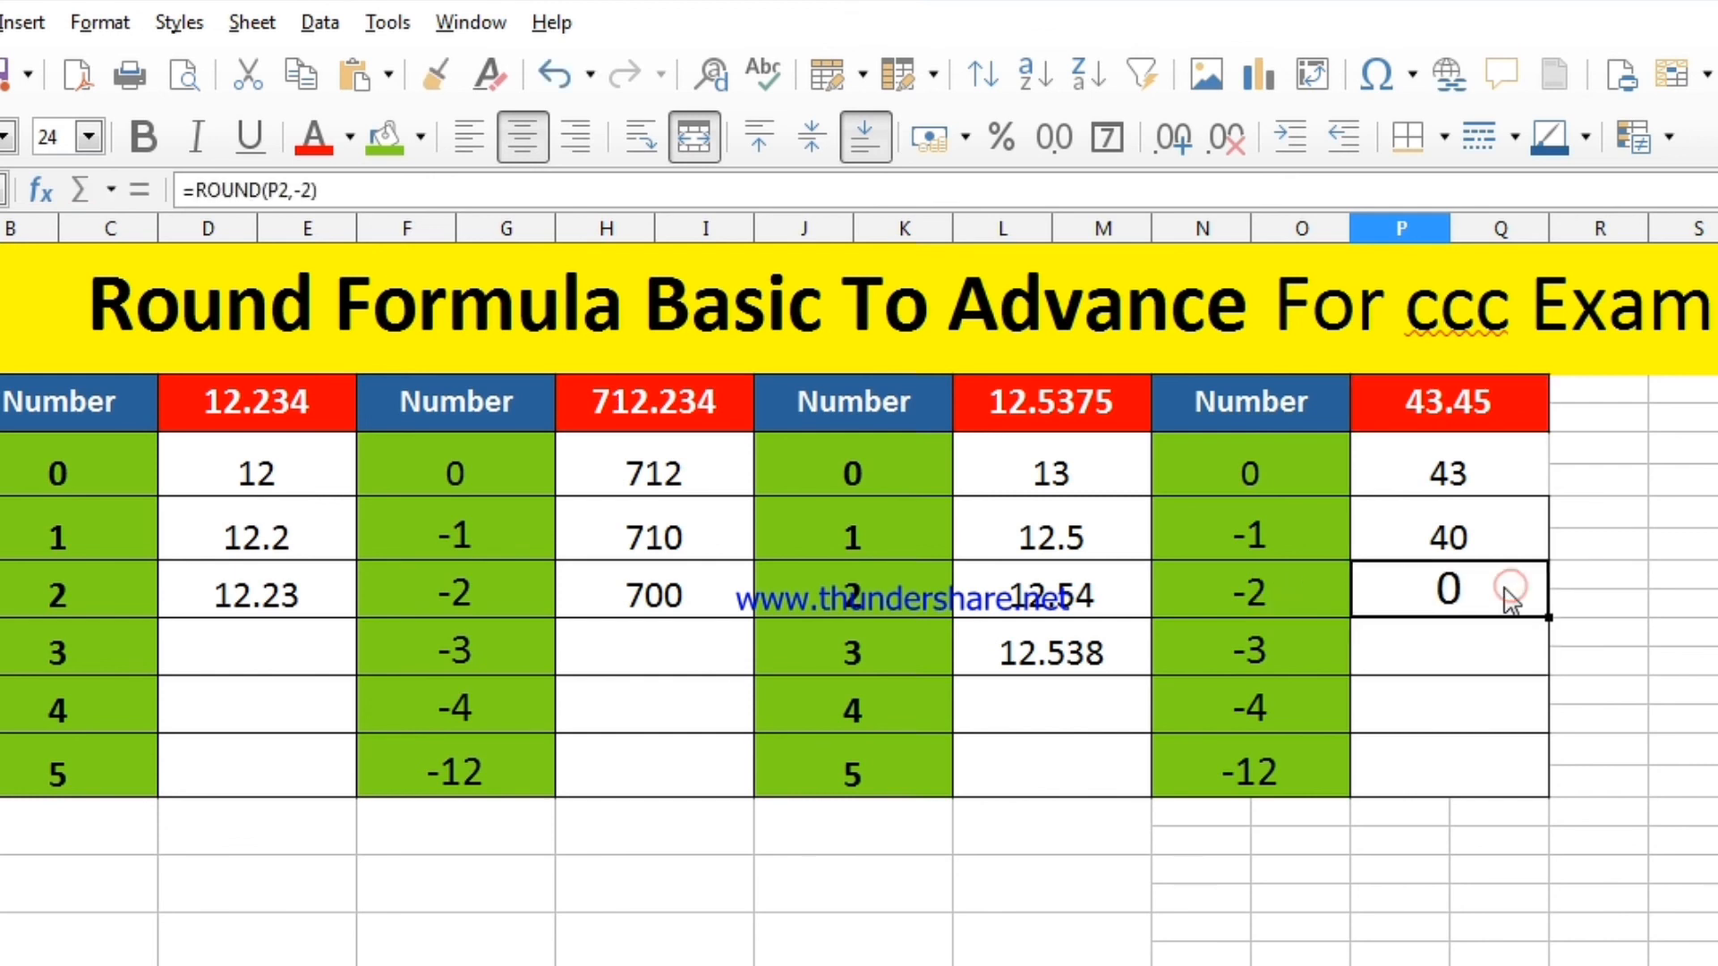
# Change the source number in P2 to 243.45
pyautogui.doubleClick(1411, 400)
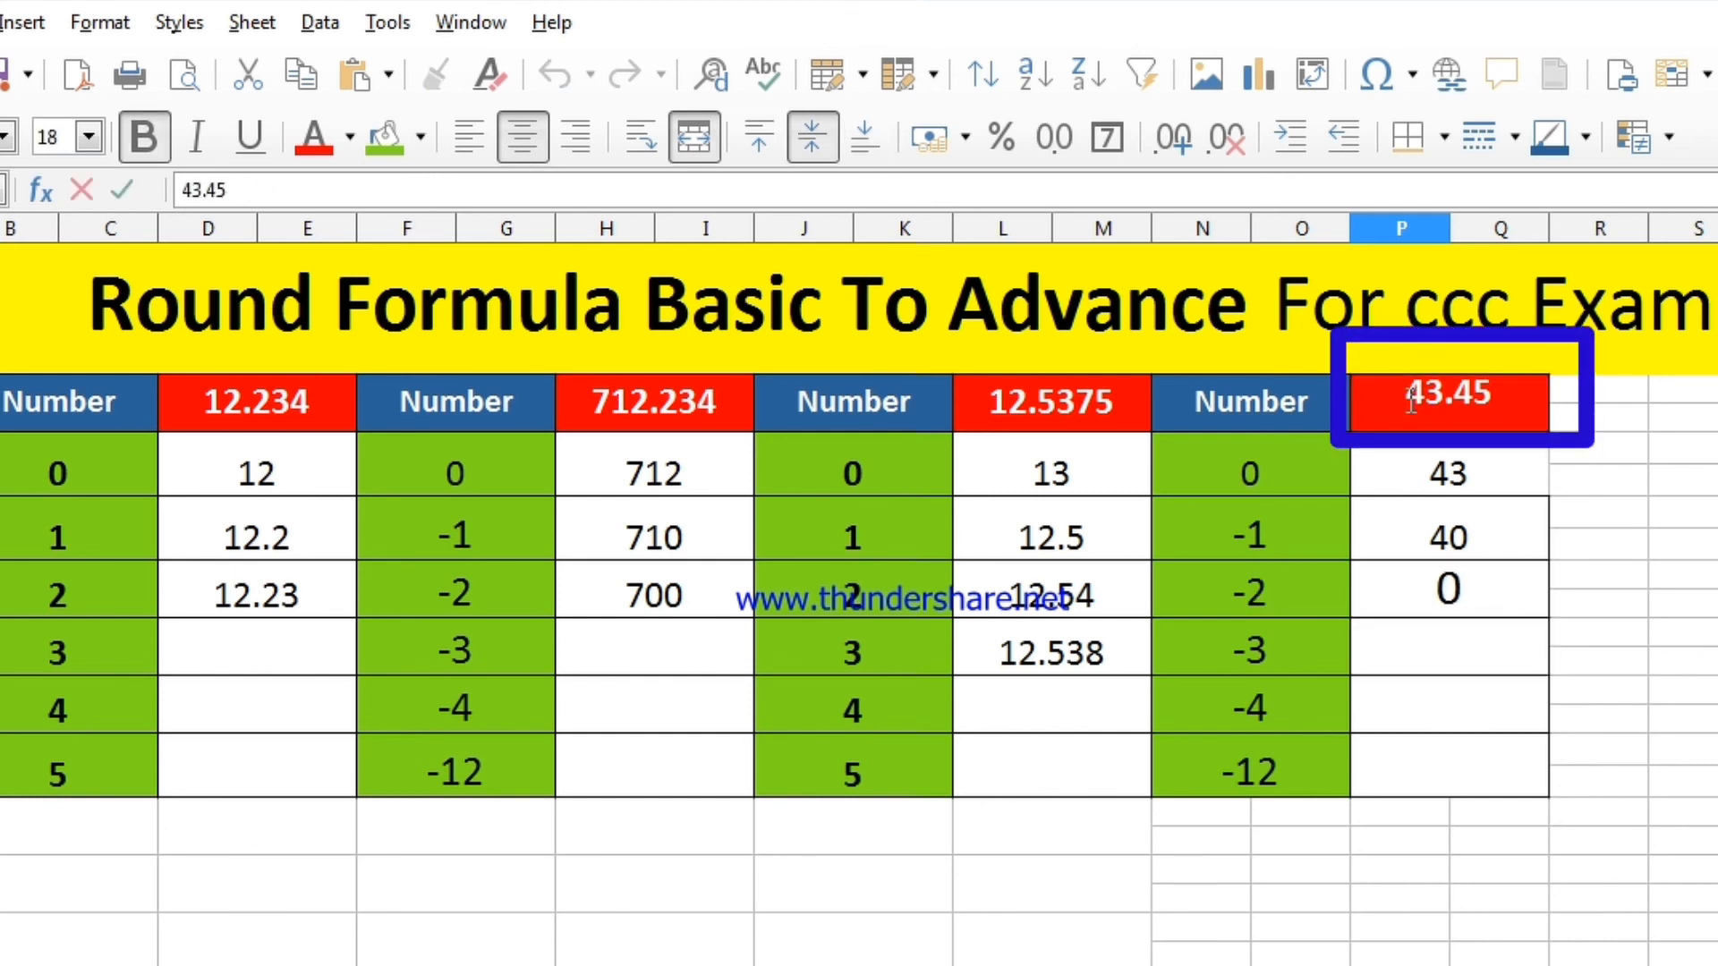
pyautogui.write('2')
pyautogui.press('Return')
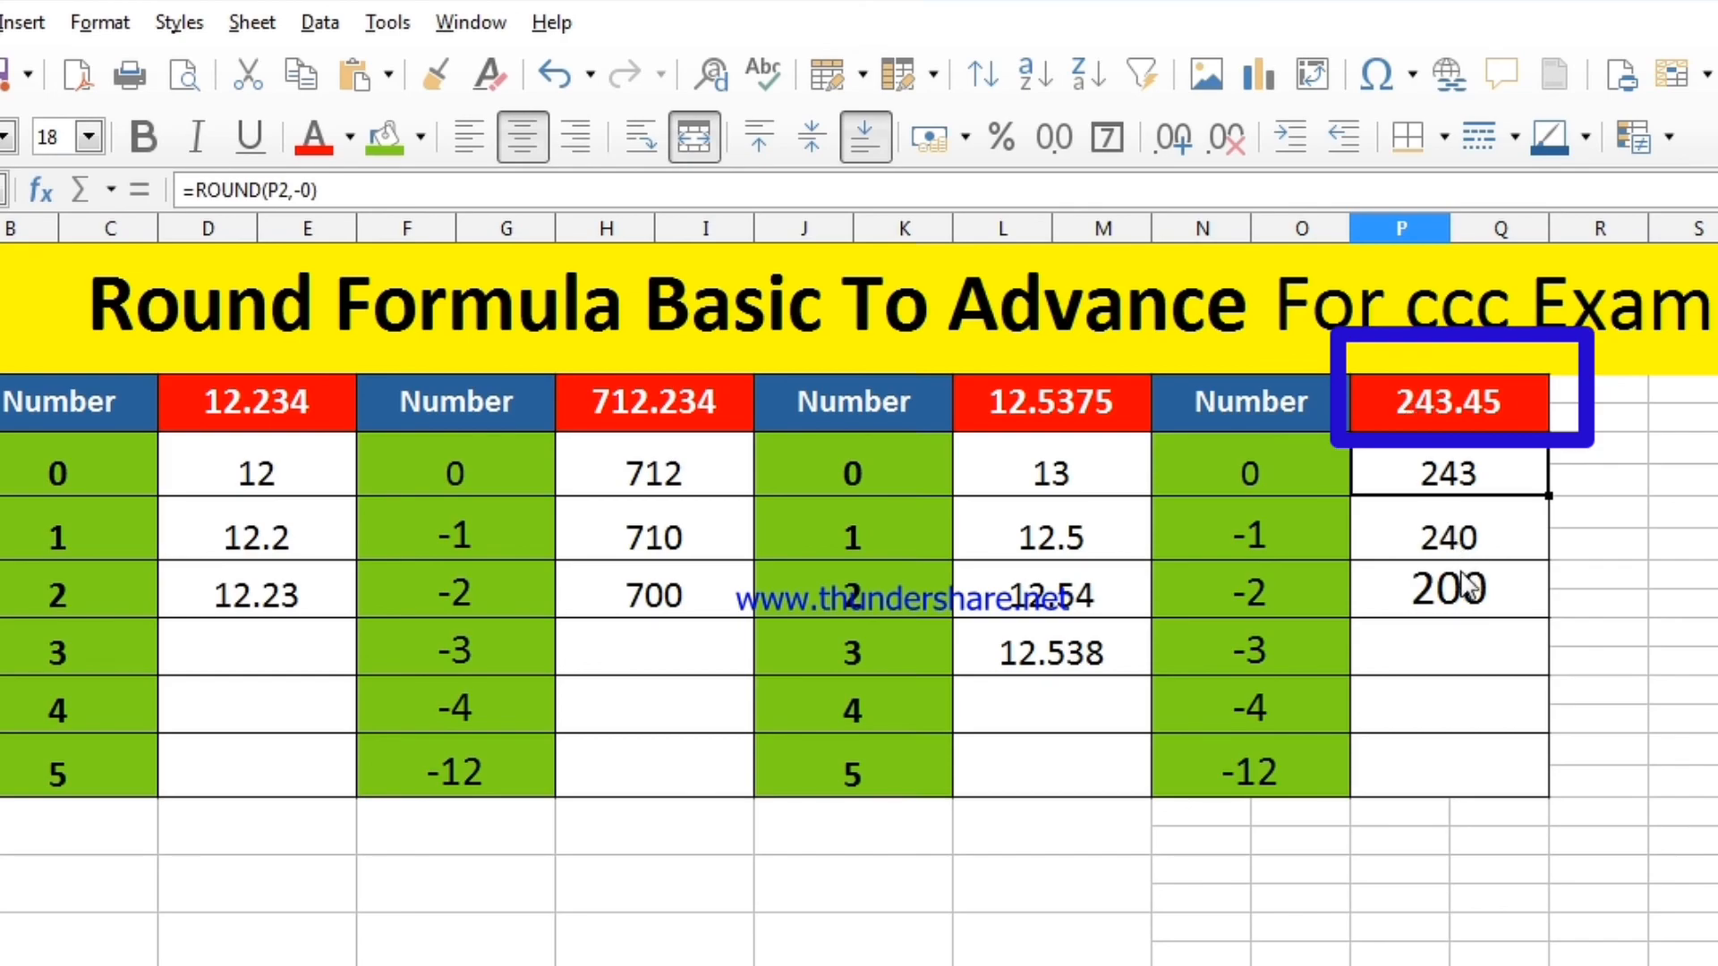